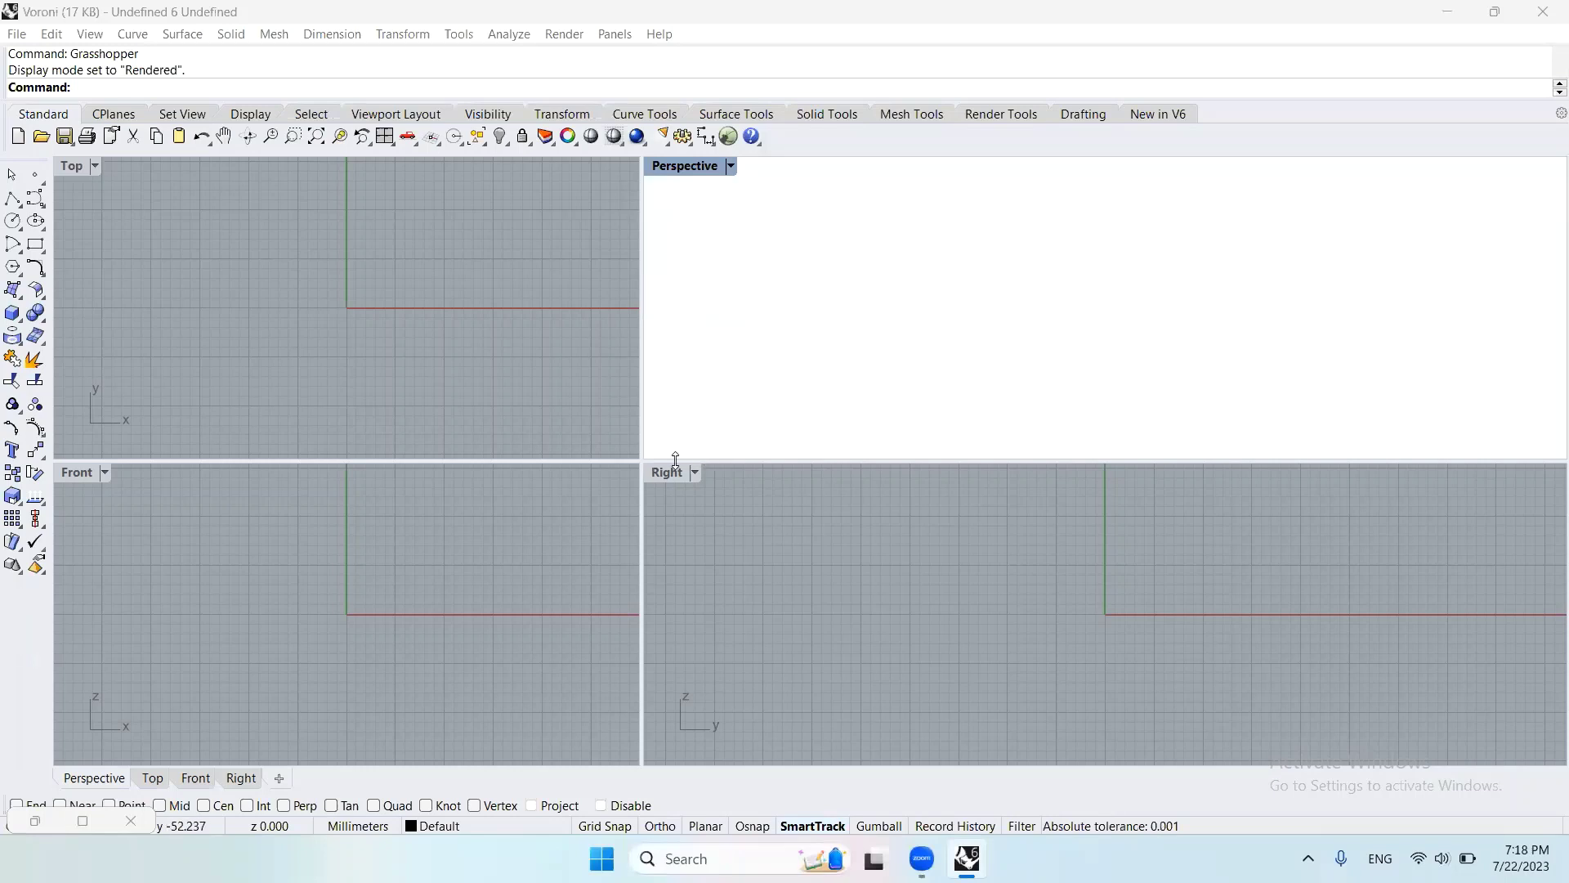
Maximise the Perspective viewport of the empty Voroni file to fill the workspace
double_click(690, 168)
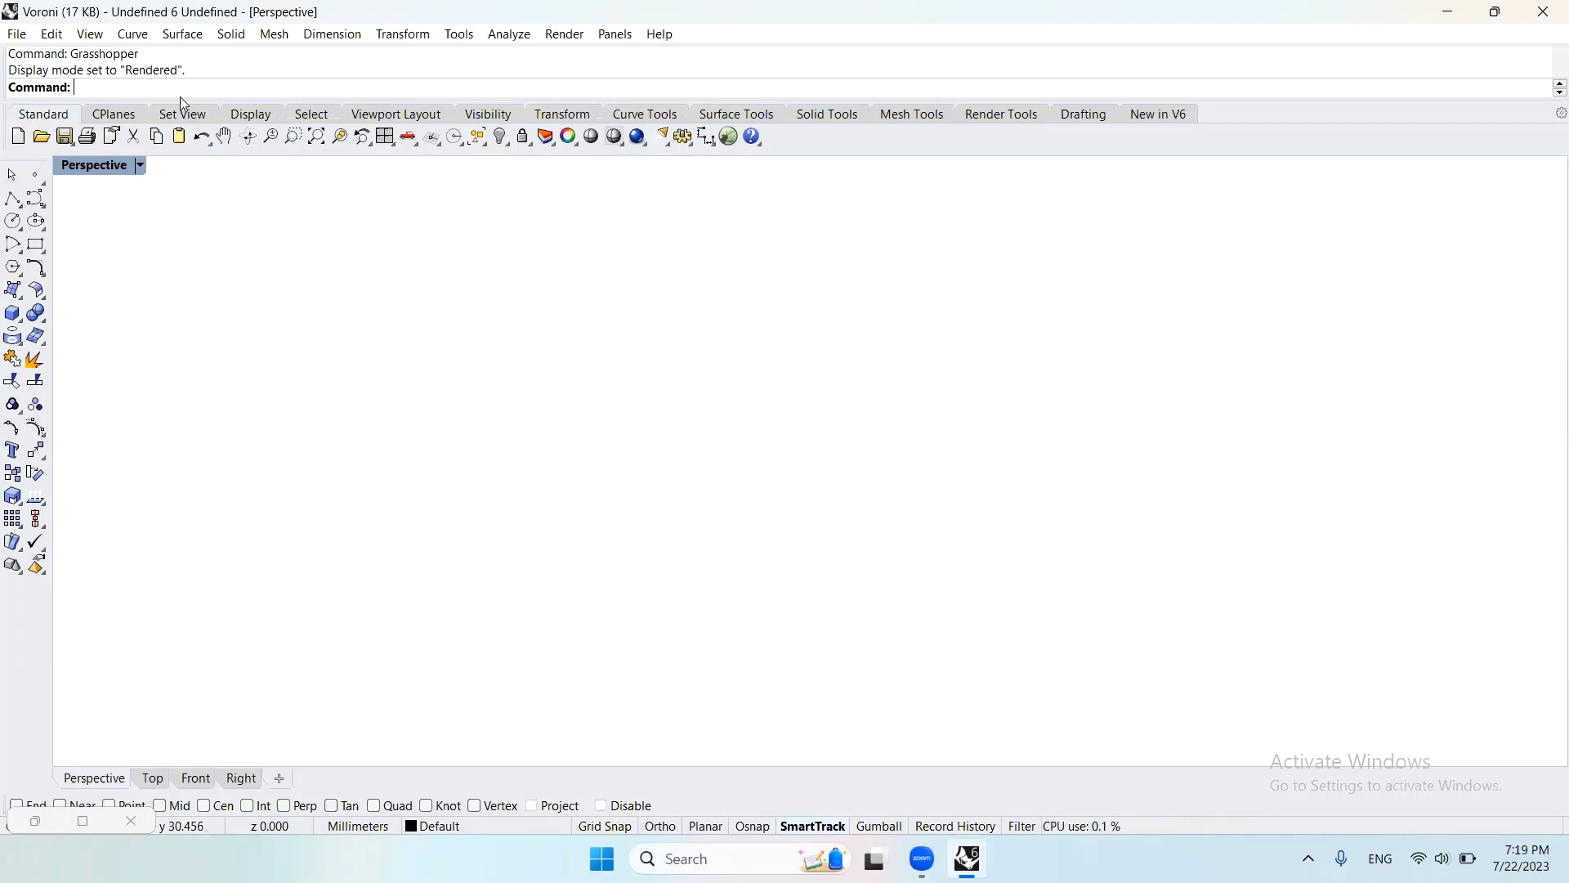
Draw a solid box with the Box command, then type 'Ligh' to list light commands
type("box")
key("Return")
left_click(696, 340)
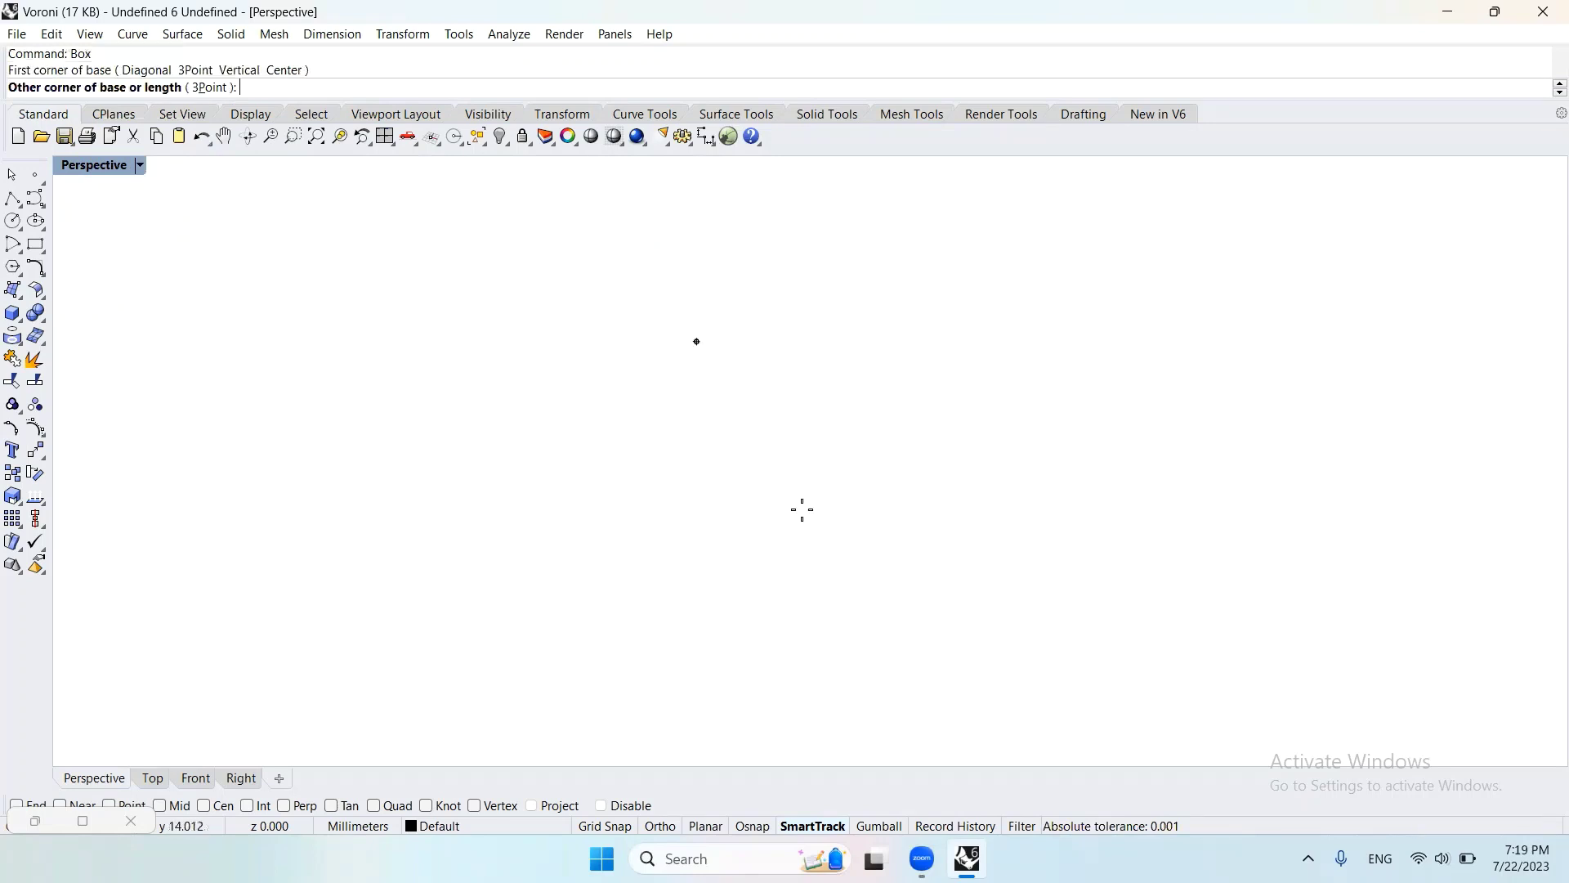
left_click(722, 623)
left_click(701, 437)
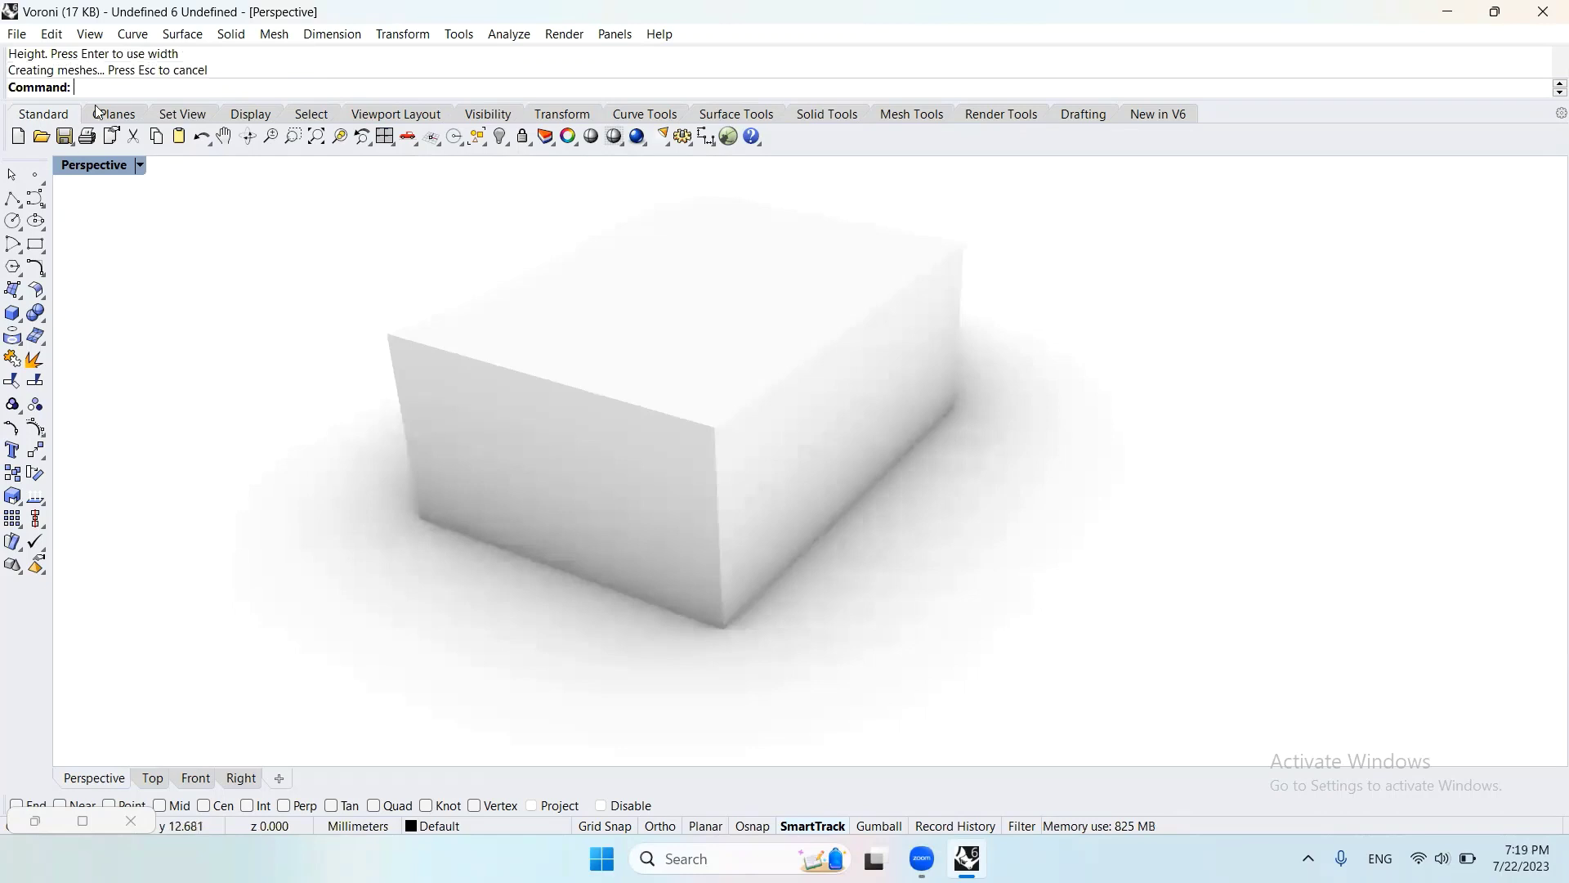
type("Lights")
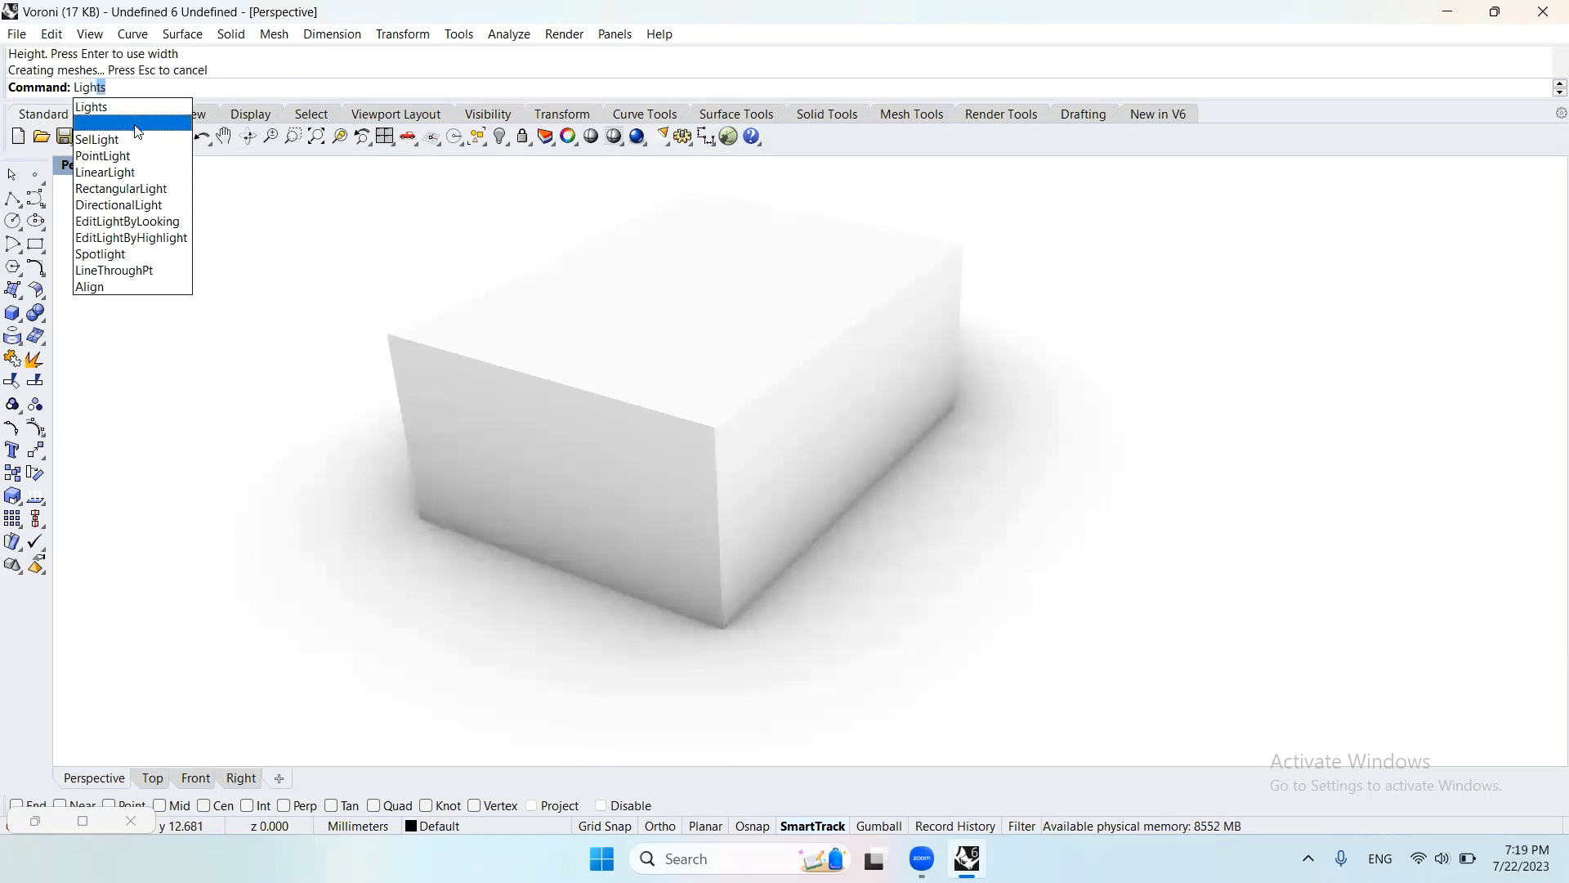
Create a directional light in the four-view layout, shining from upper left toward the box
left_click(165, 216)
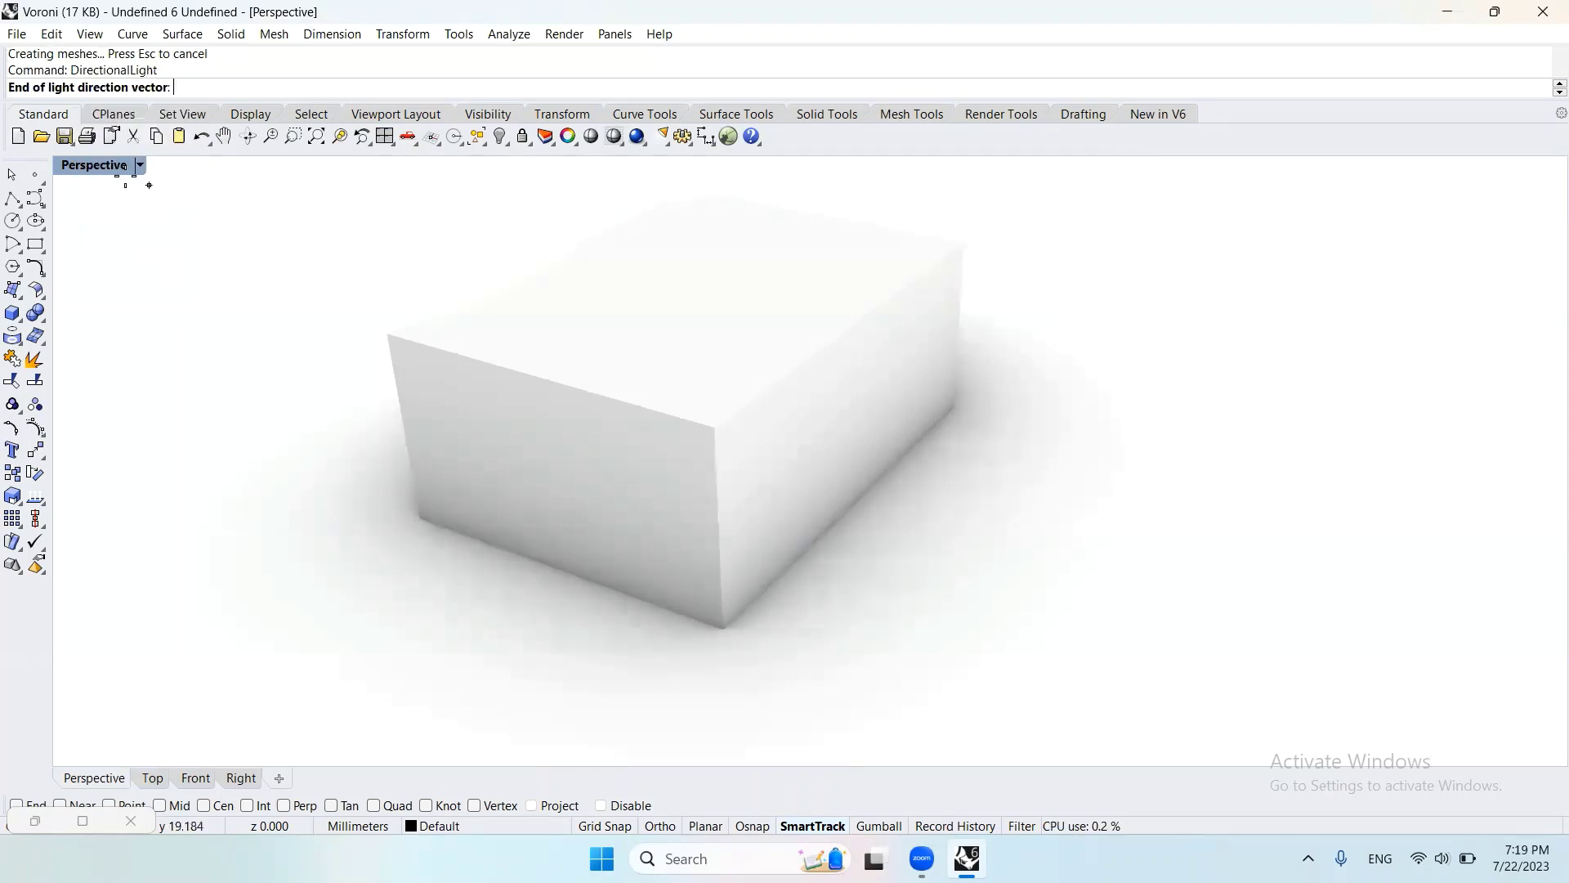
double_click(94, 166)
scroll(452, 638, "down", 4)
left_click(380, 601)
left_click(190, 479)
Reposition the light and aim its target inside the box in the Top view
scroll(347, 224, "down", 4)
scroll(268, 257, "down", 4)
left_click_drag(233, 250, 232, 352)
left_click_drag(336, 352, 327, 280)
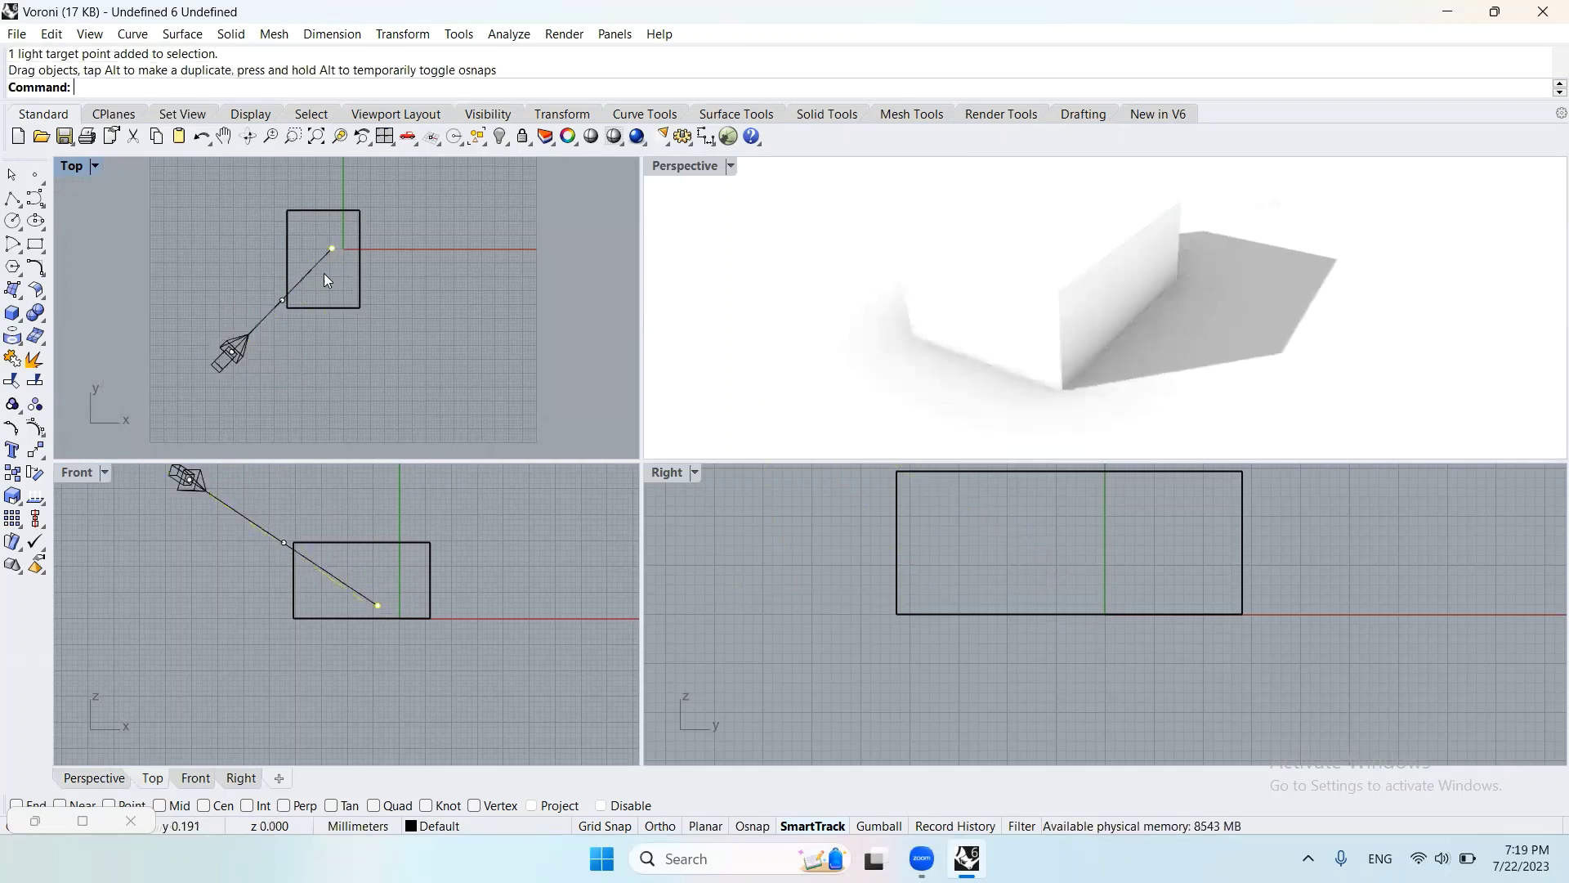
left_click_drag(226, 369, 230, 366)
left_click(188, 510)
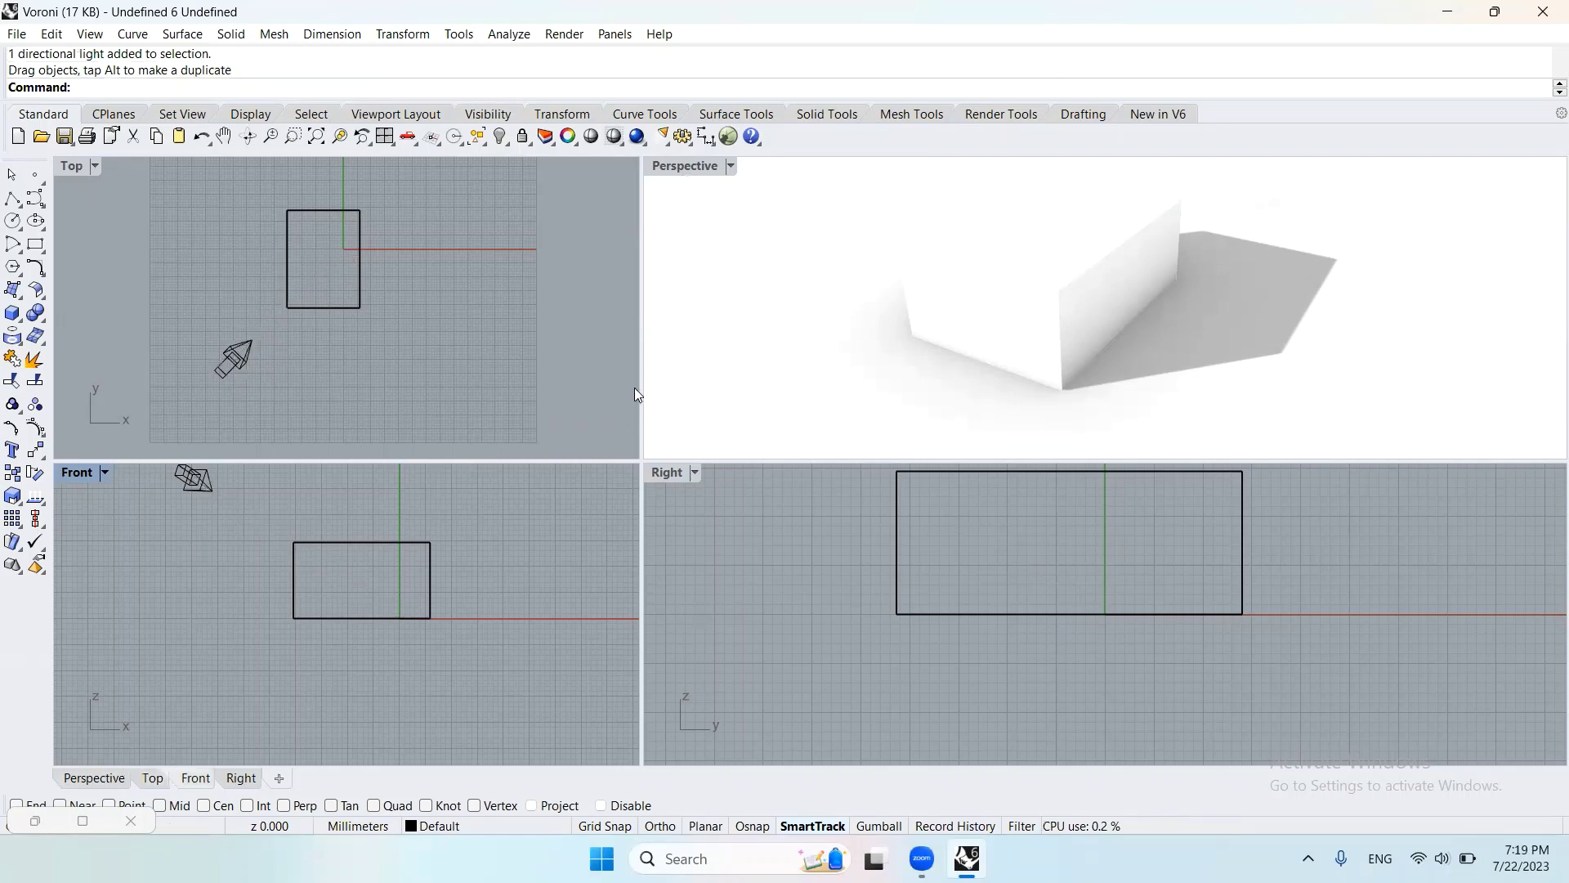
Maximise and orbit the Perspective view to see the box's shadow, then select the box
double_click(683, 167)
right_click_drag(666, 327, 796, 314)
scroll(324, 270, "up", 2)
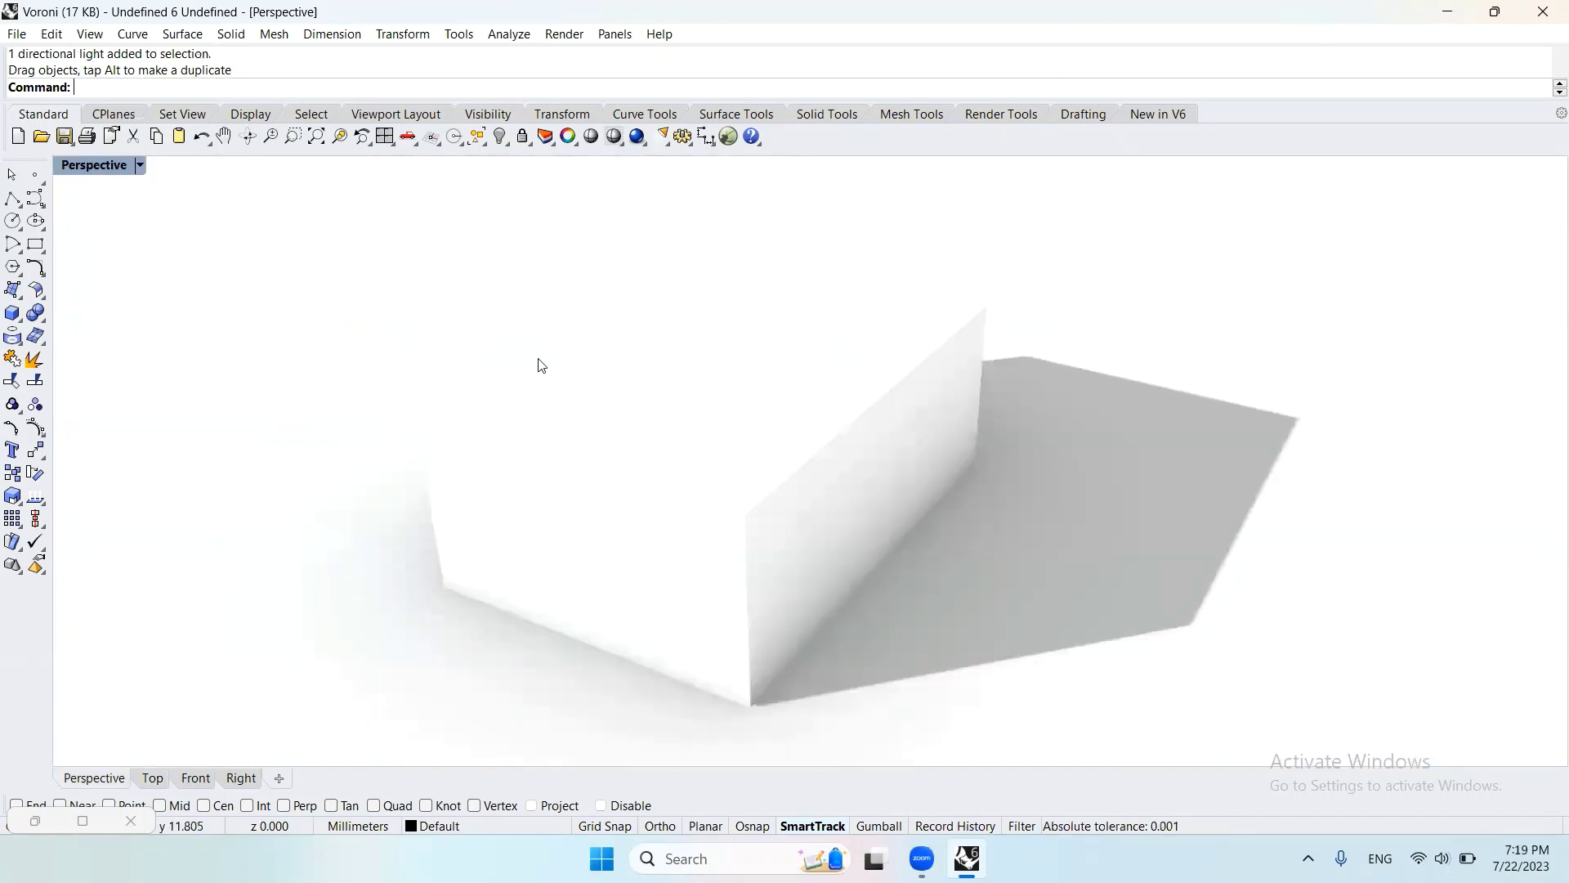
left_click(763, 569)
Launch Grasshopper and place a Brep parameter on its canvas
type("Grass")
key("Return")
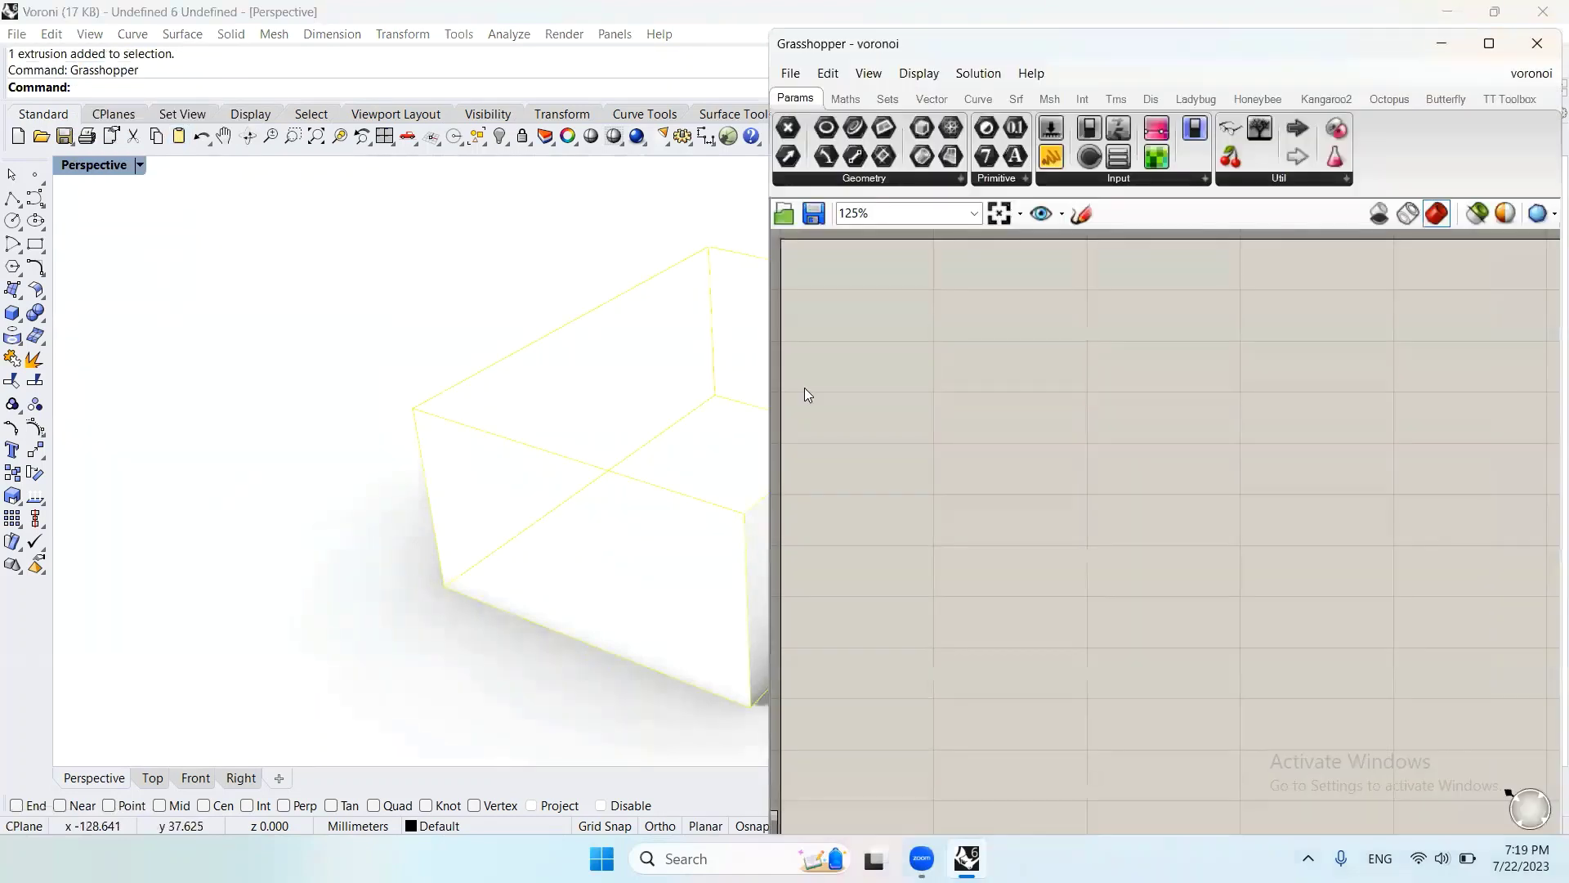
double_click(906, 470)
type("brep")
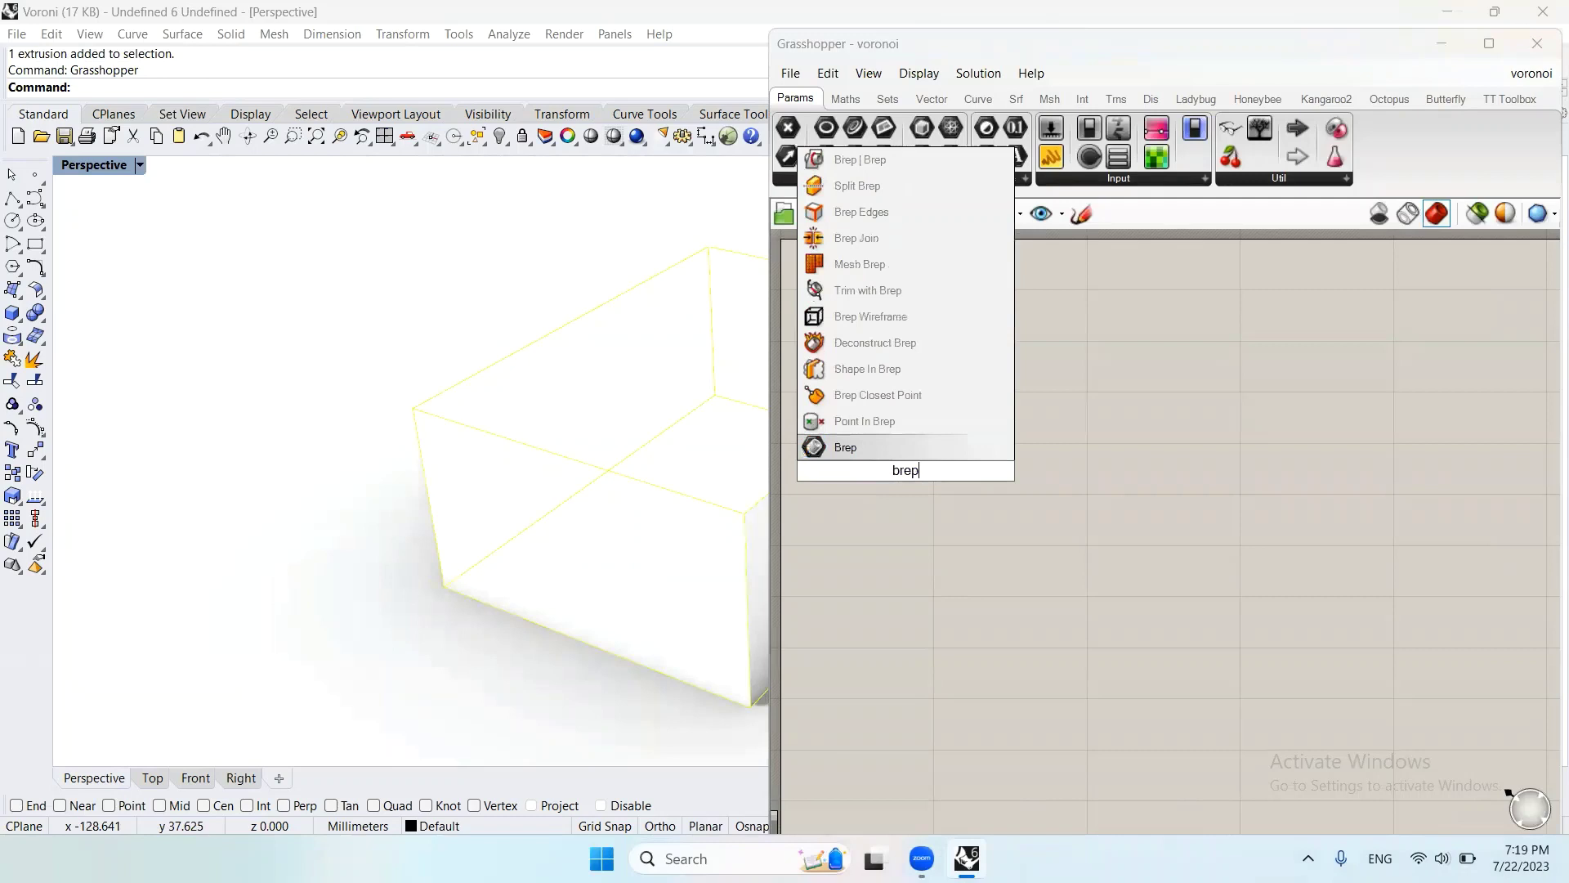
key("Return")
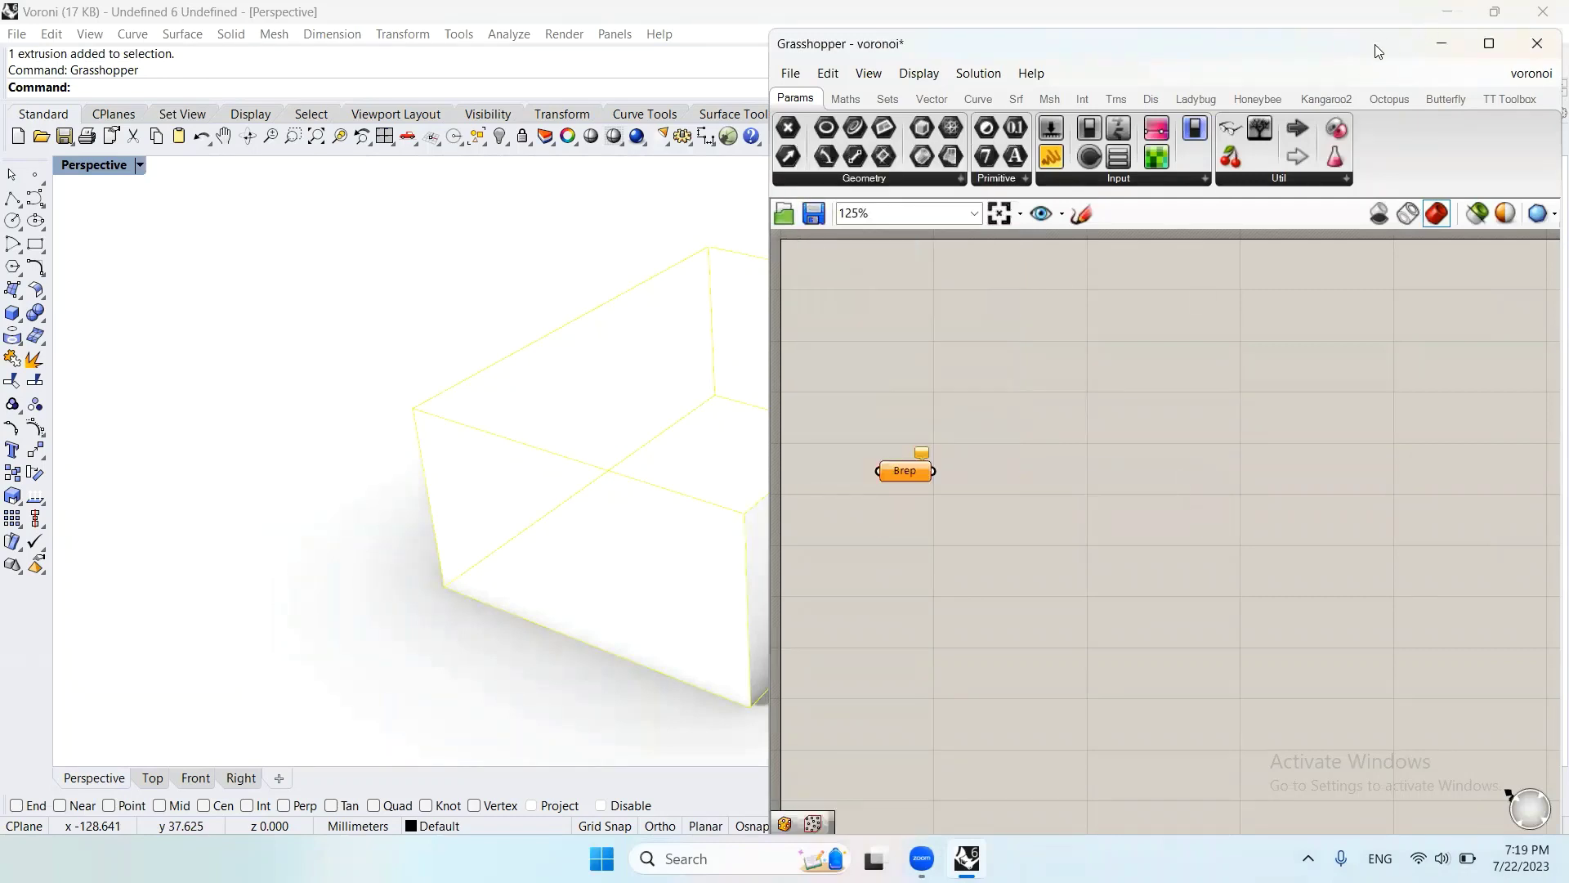
left_click_drag(1377, 57, 1442, 46)
Set the selected box as the Brep parameter's value and hide the original Rhino box
right_click(989, 462)
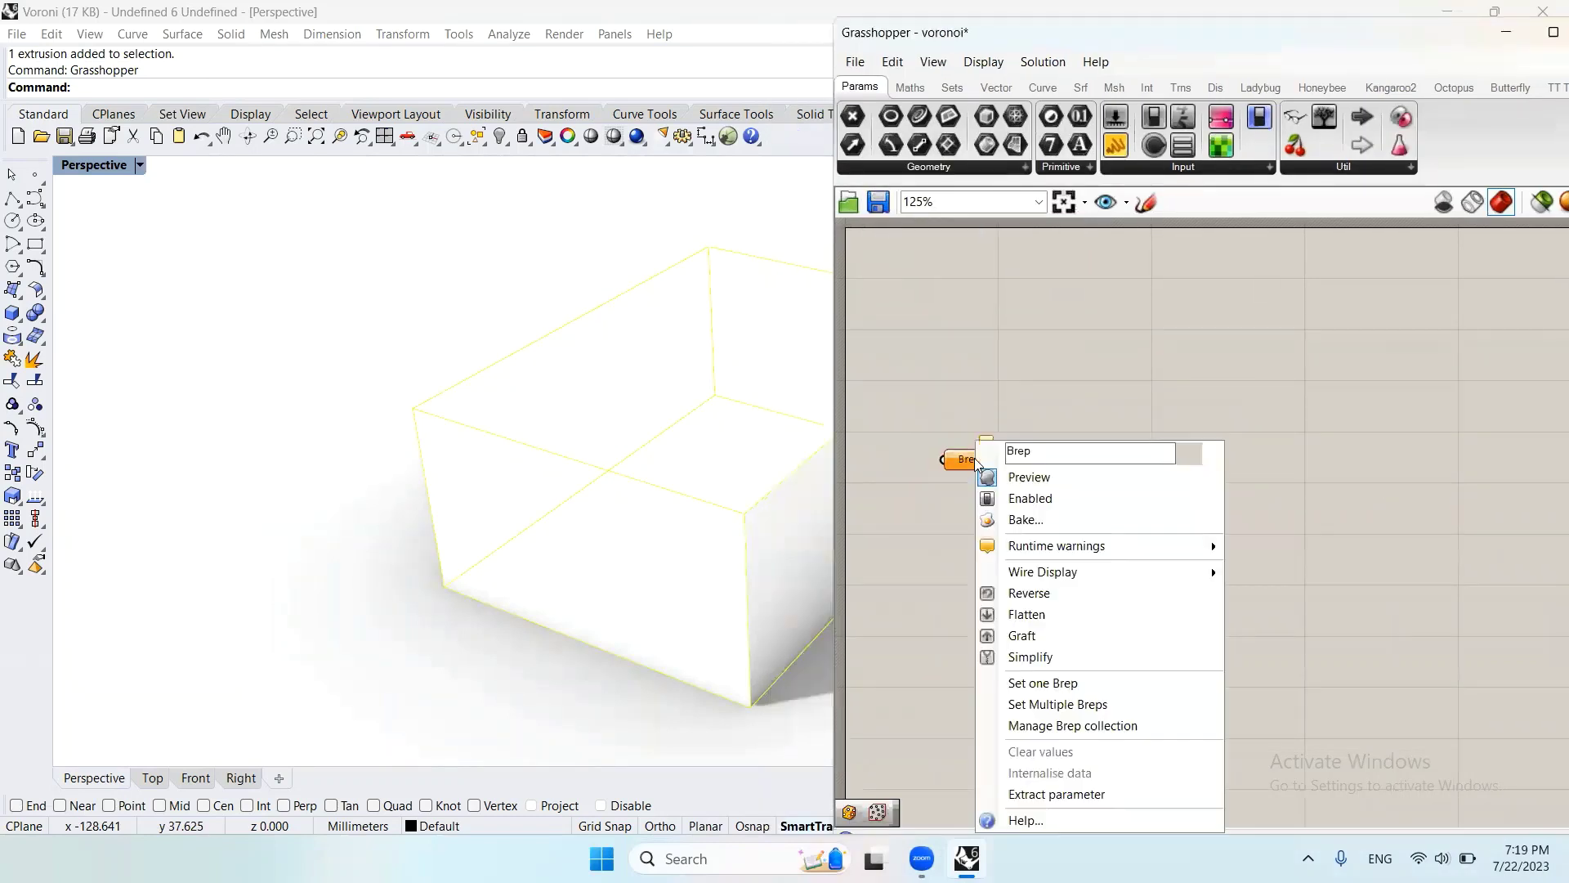
left_click(1050, 683)
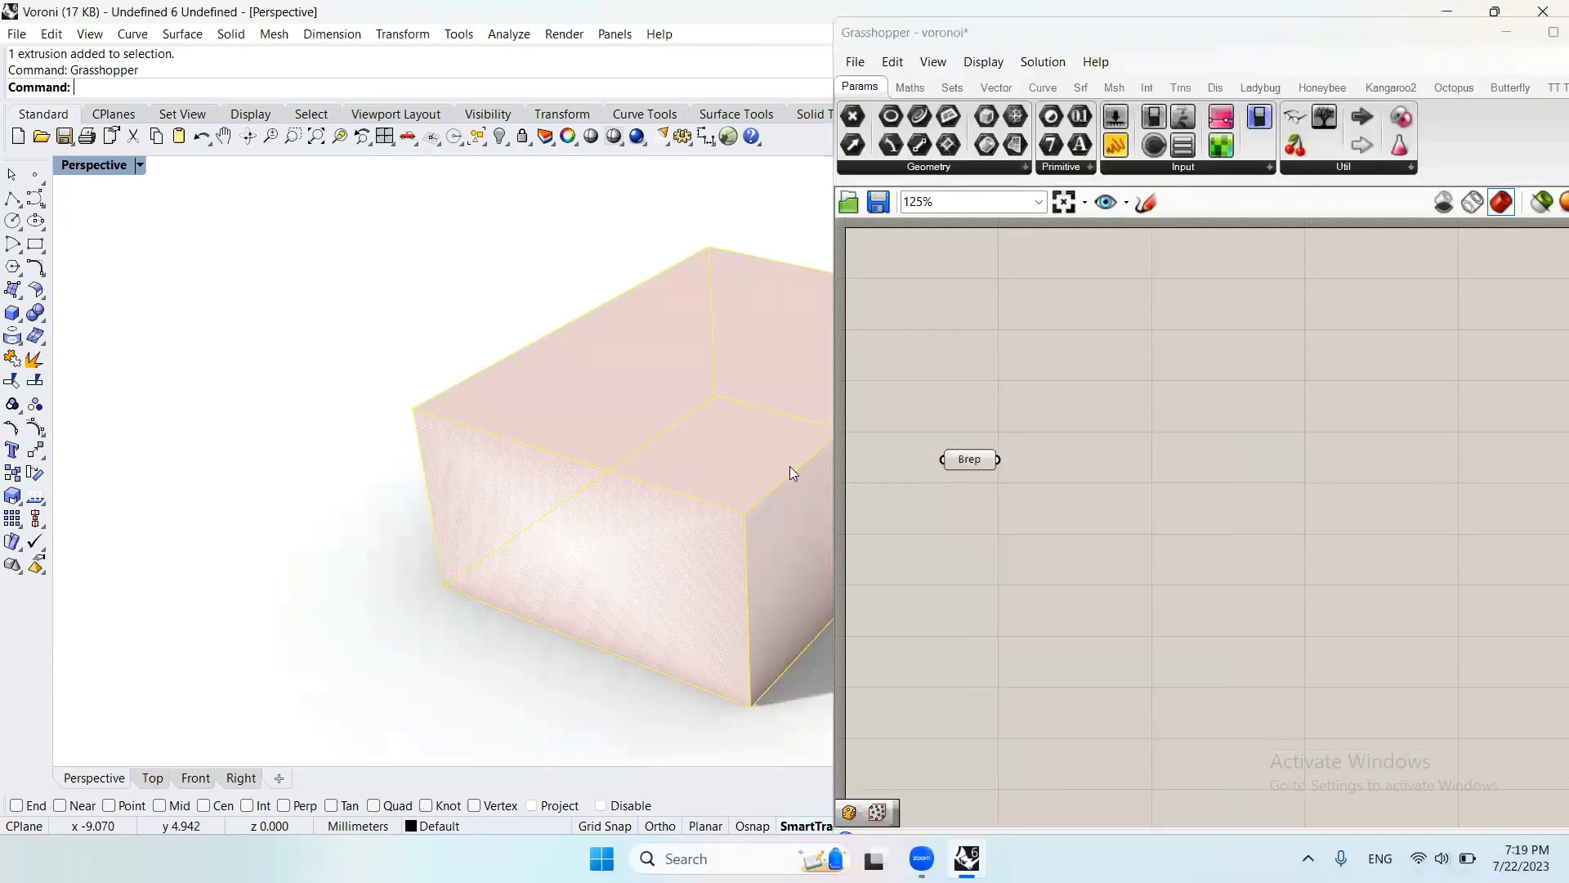
left_click_drag(971, 464, 1011, 464)
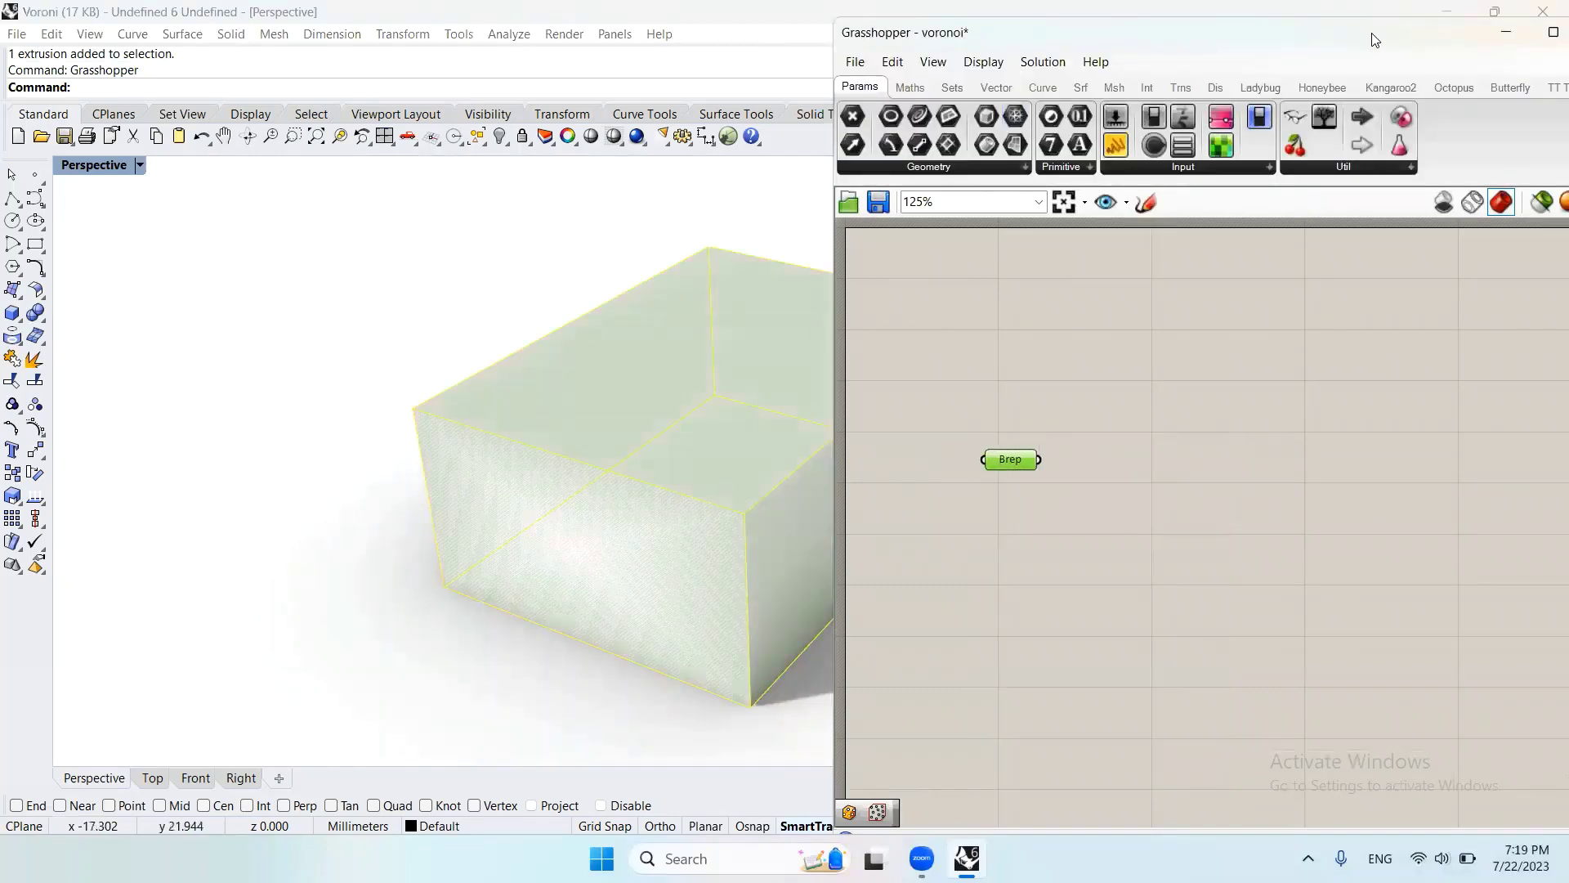
left_click_drag(1387, 43, 1461, 34)
type("Hide")
key("Return")
Orbit the Perspective view around the previewed box
scroll(278, 430, "down", 3)
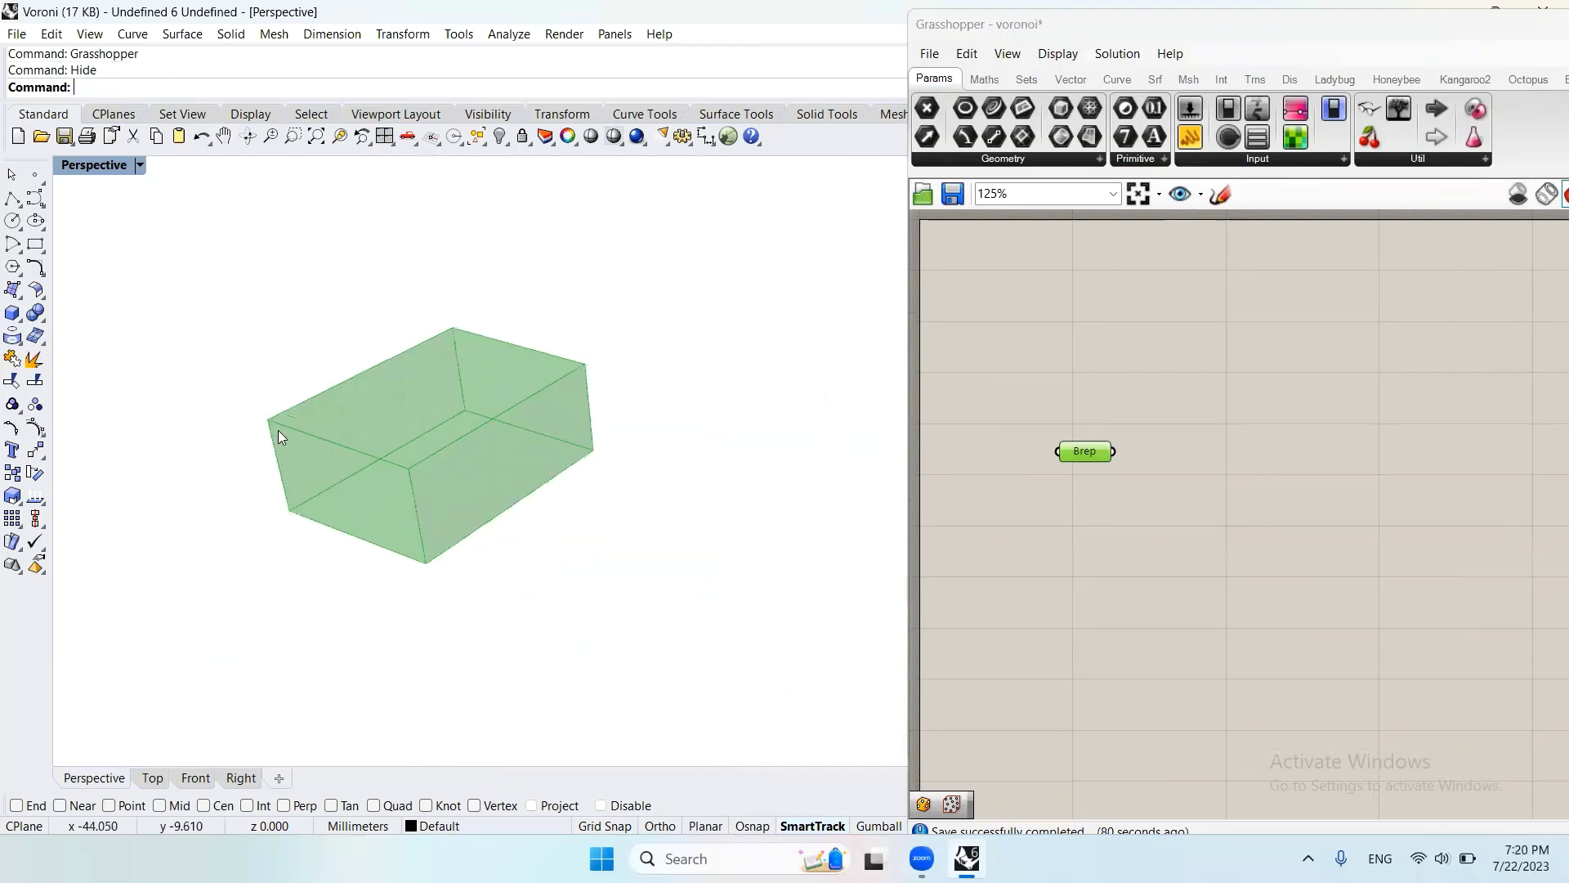
scroll(439, 402, "up", 3)
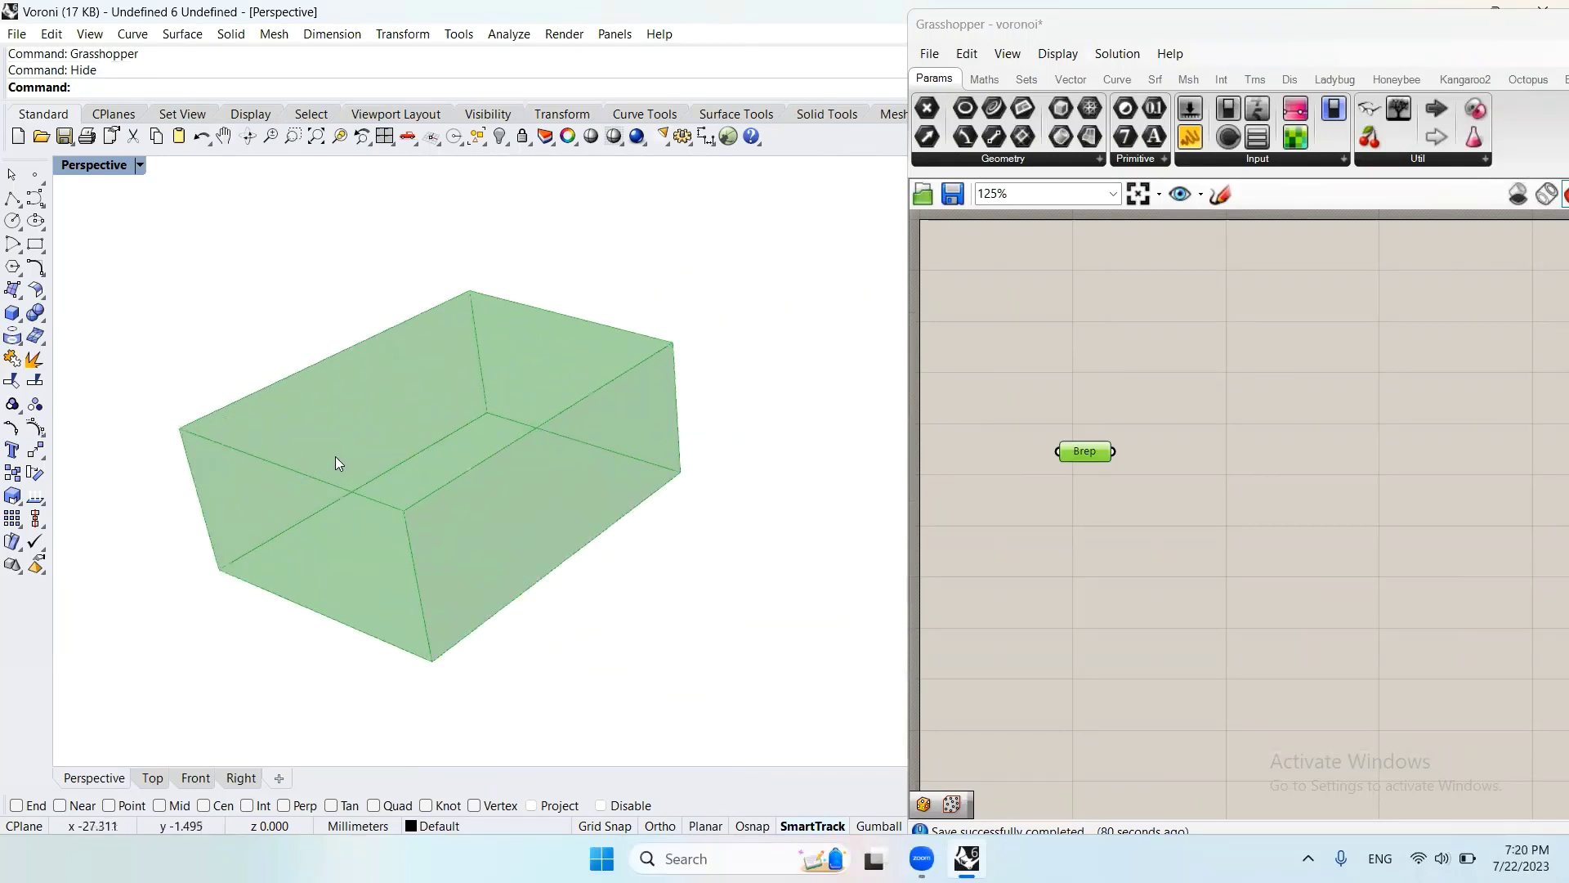
scroll(335, 456, "up", 1)
scroll(325, 381, "down", 1)
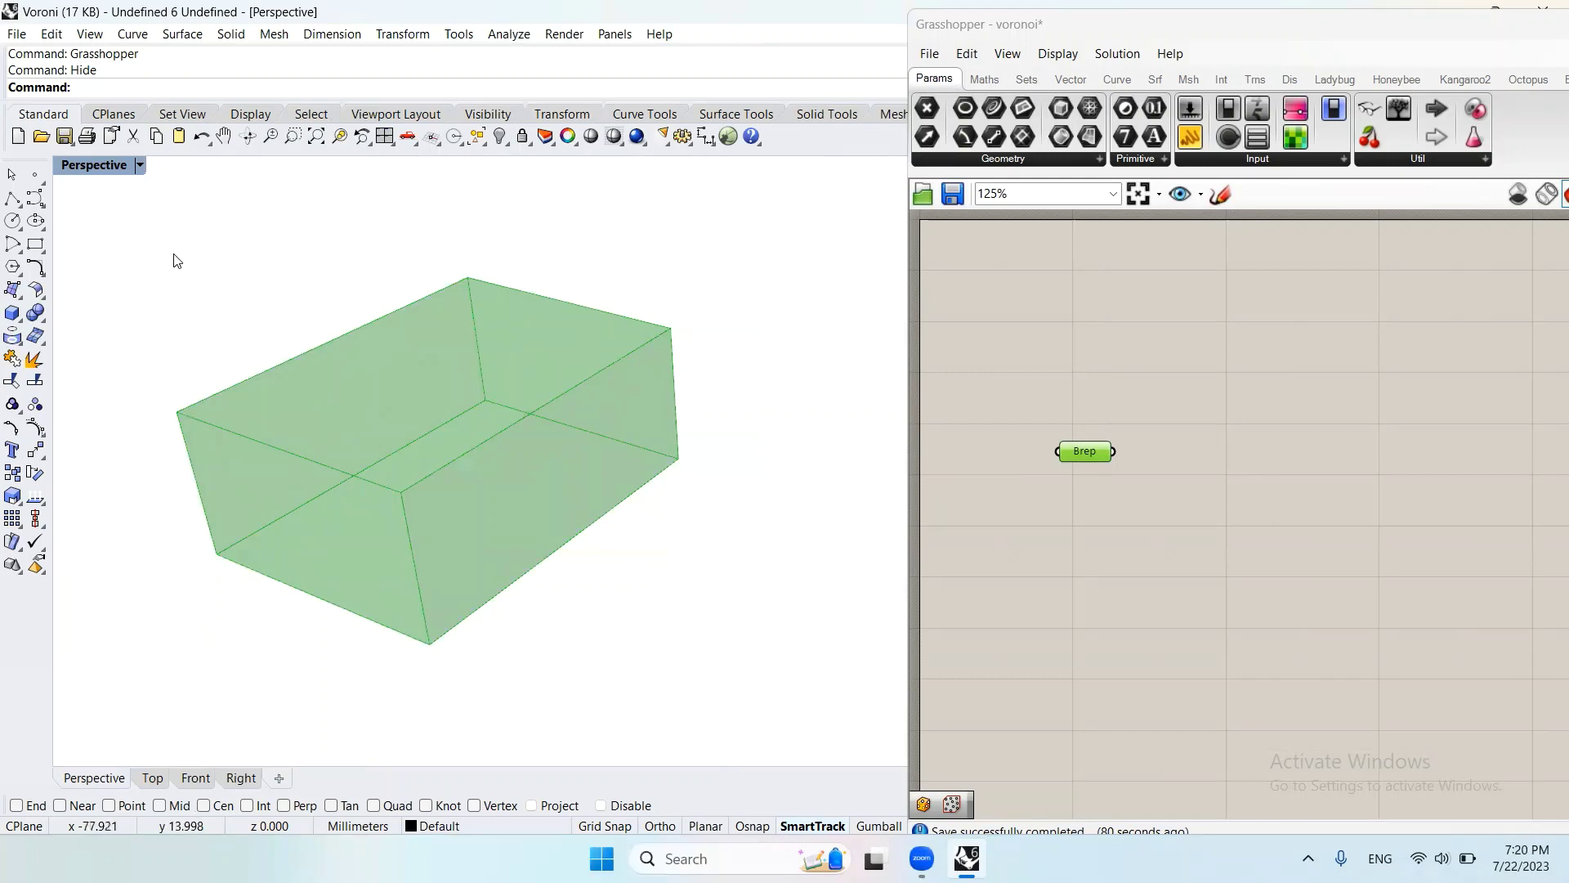
left_click(248, 135)
left_click_drag(224, 273, 238, 263)
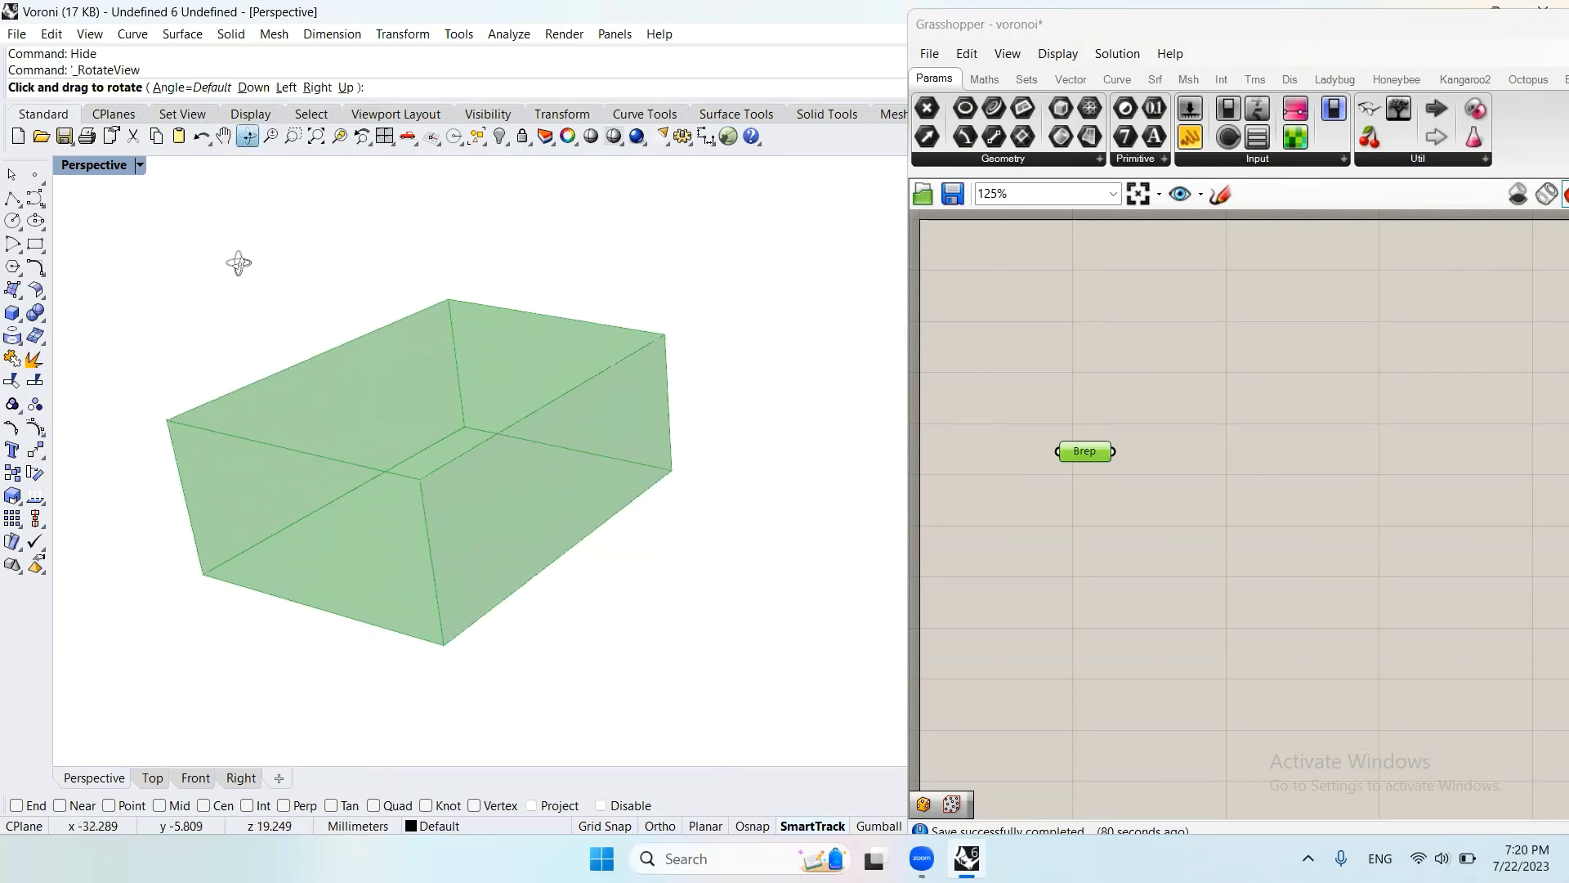
scroll(262, 418, "down", 2)
scroll(203, 379, "up", 4)
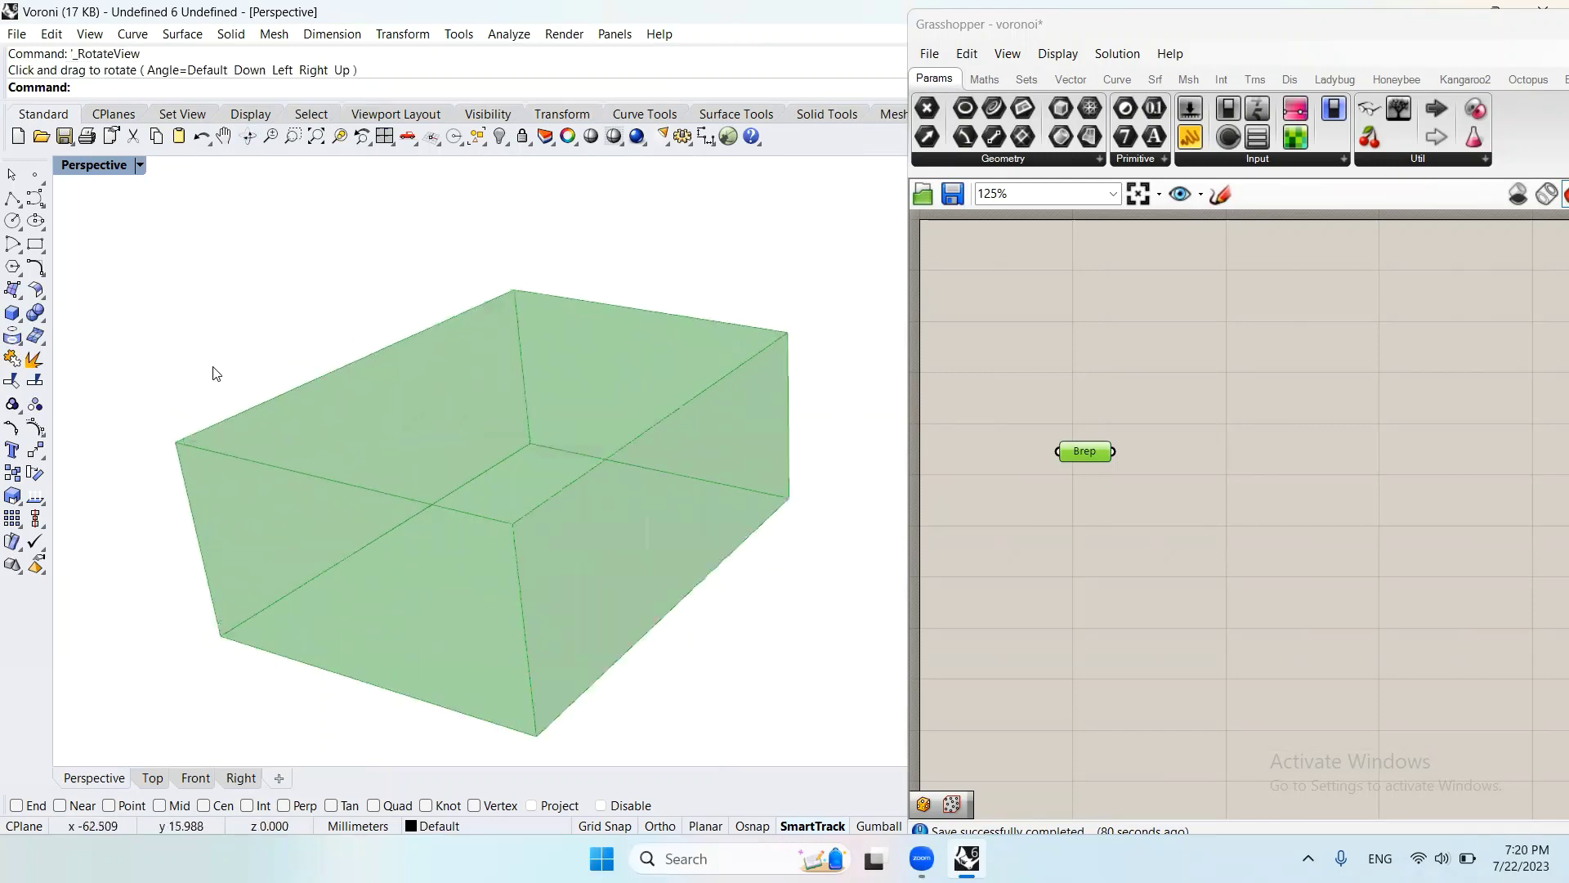
Reset to the standard Perspective view and search Grasshopper's canvas for 'voro'
left_click(140, 165)
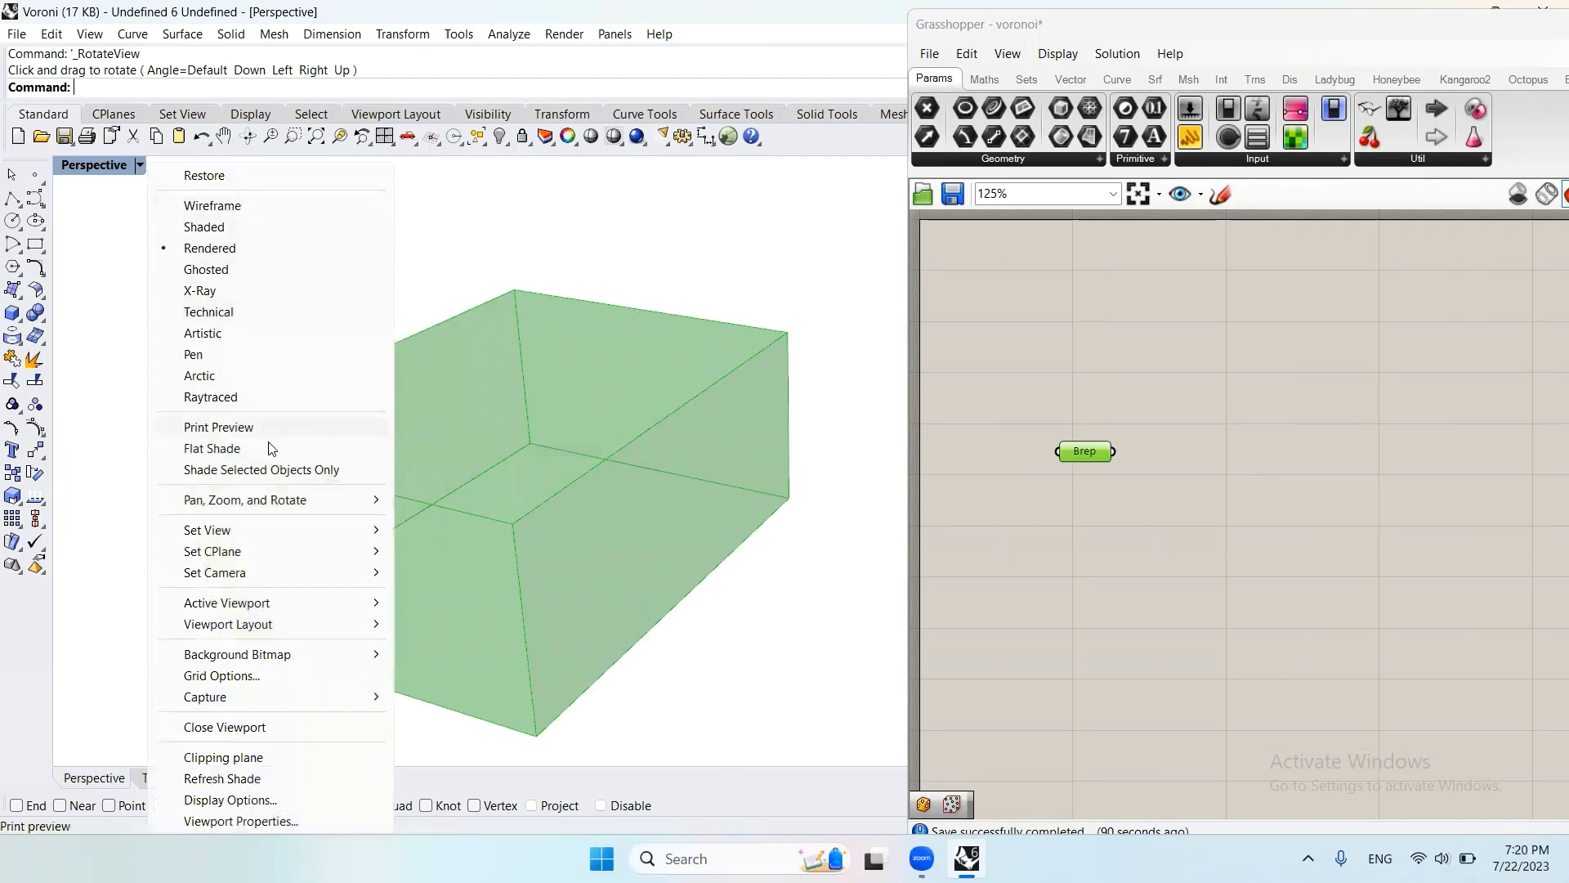
mouse_move(286, 531)
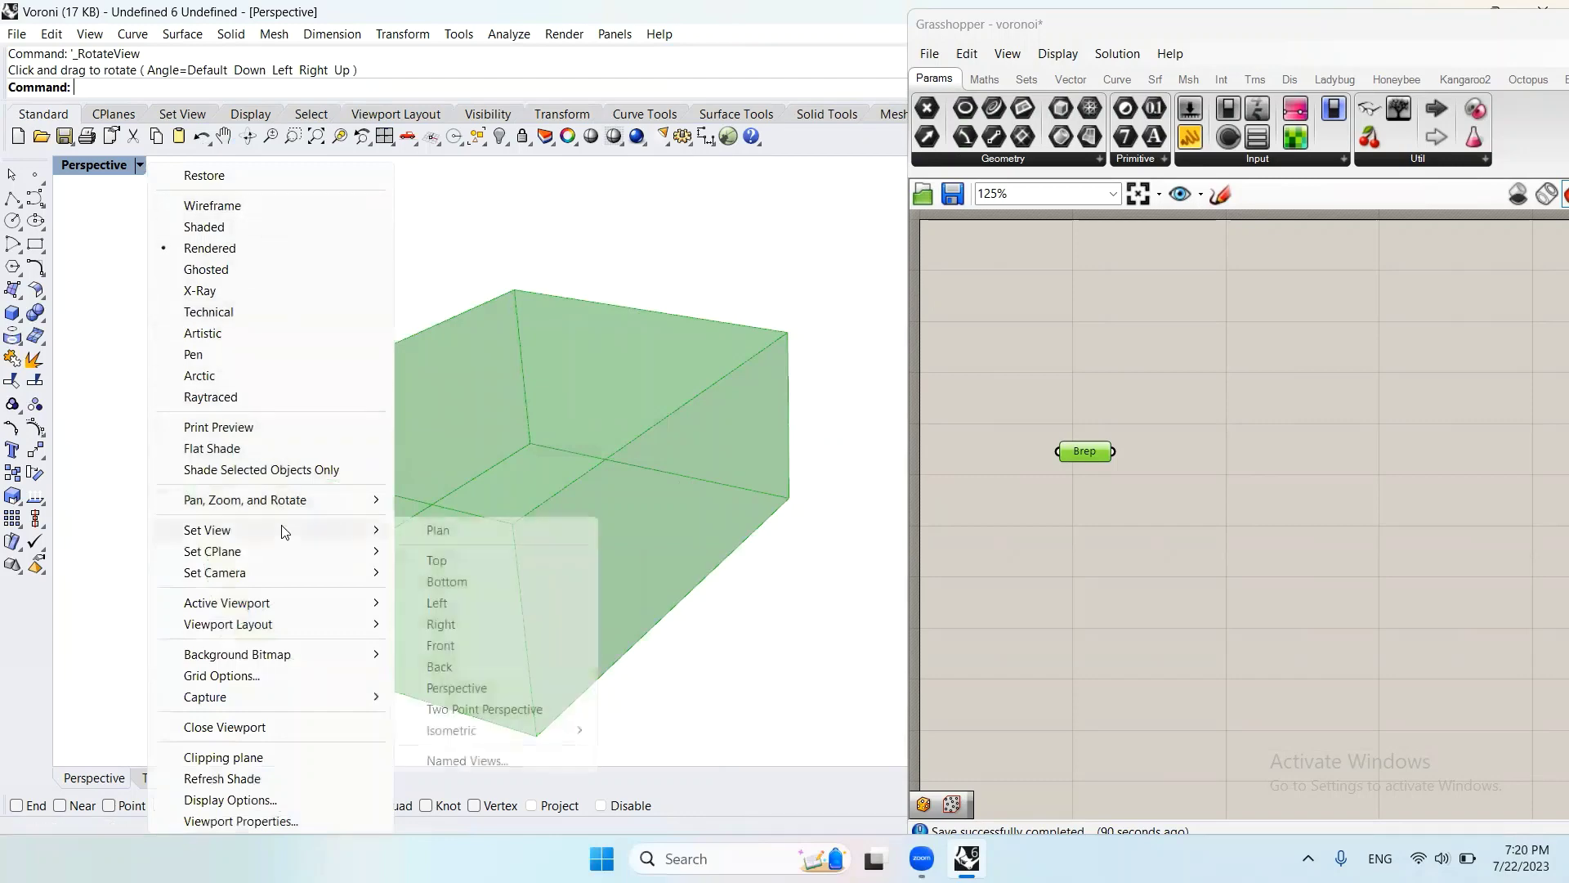
left_click(497, 688)
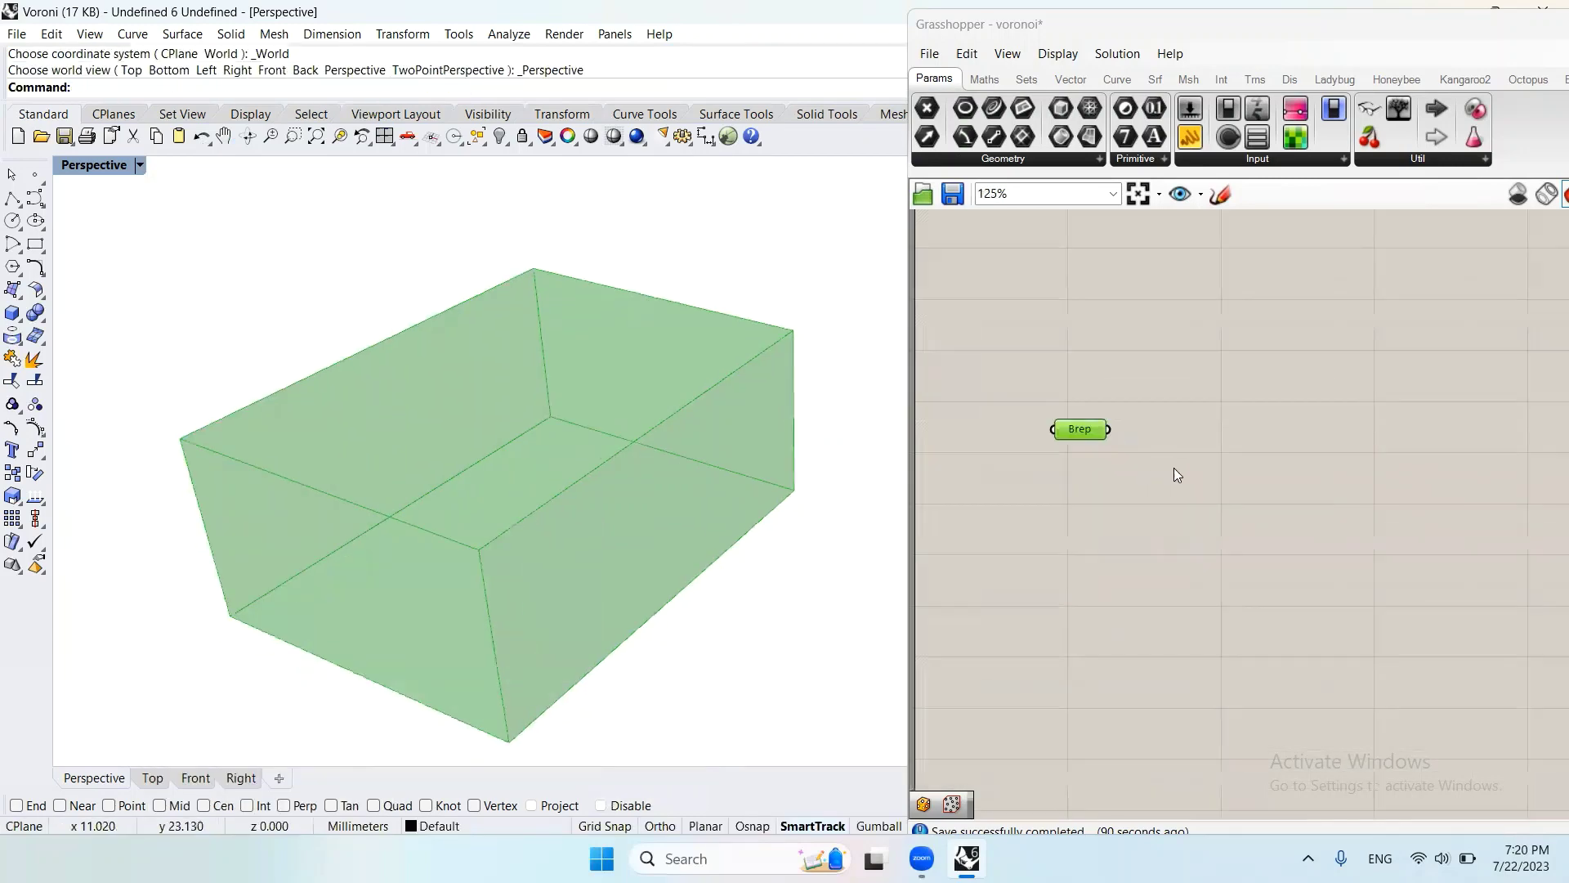
double_click(1214, 444)
type("voro")
Add the Voronoi component and switch Grasshopper to draw components as icons
left_click(1217, 418)
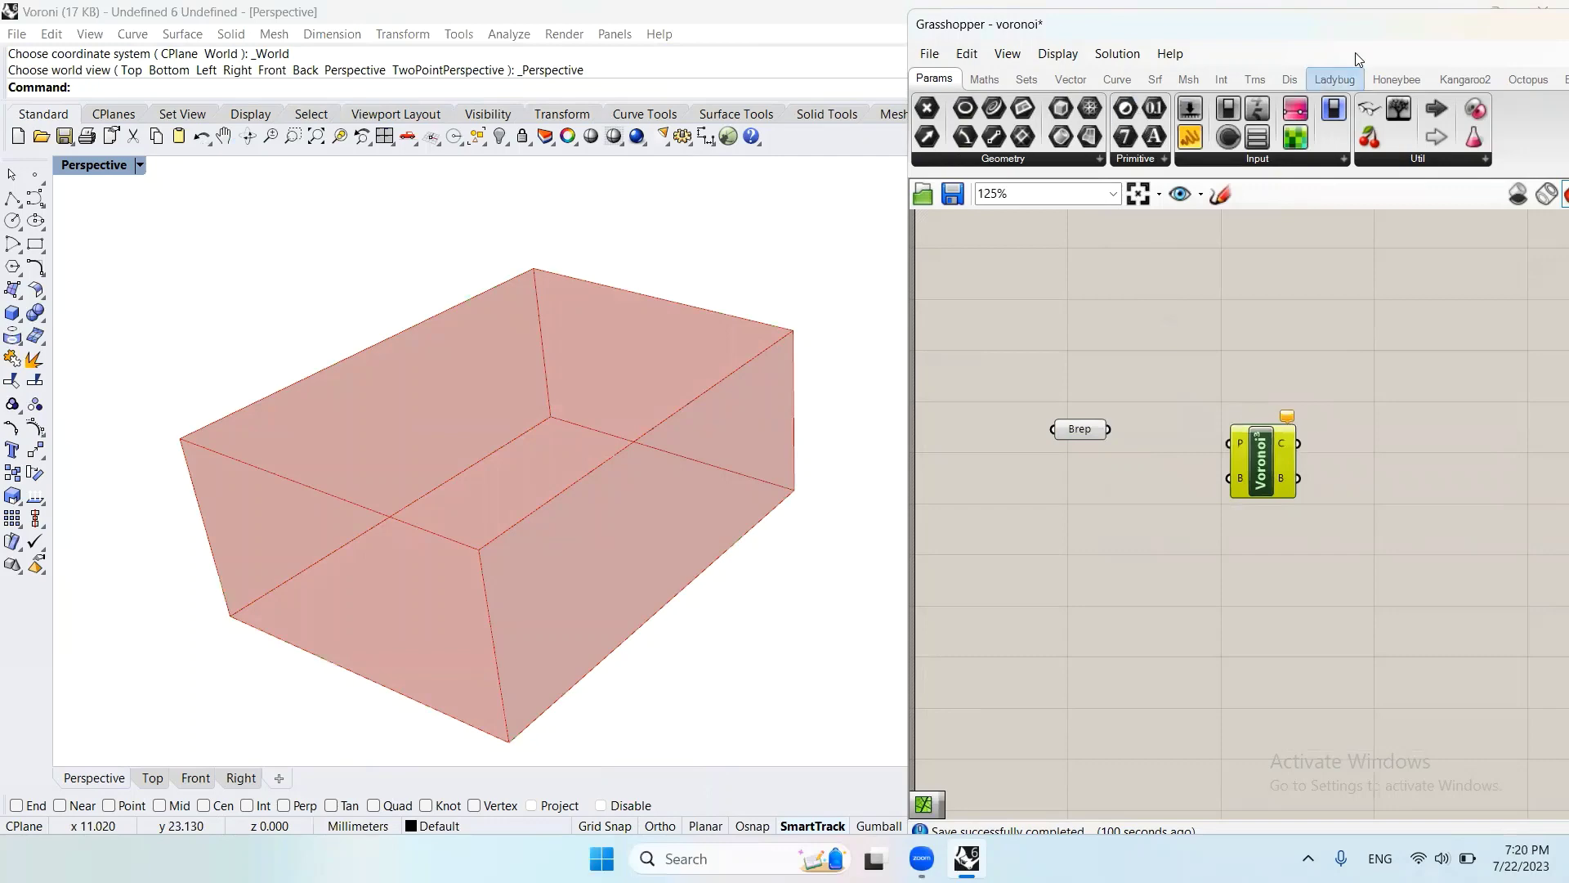
left_click_drag(1367, 40, 1297, 115)
left_click(988, 128)
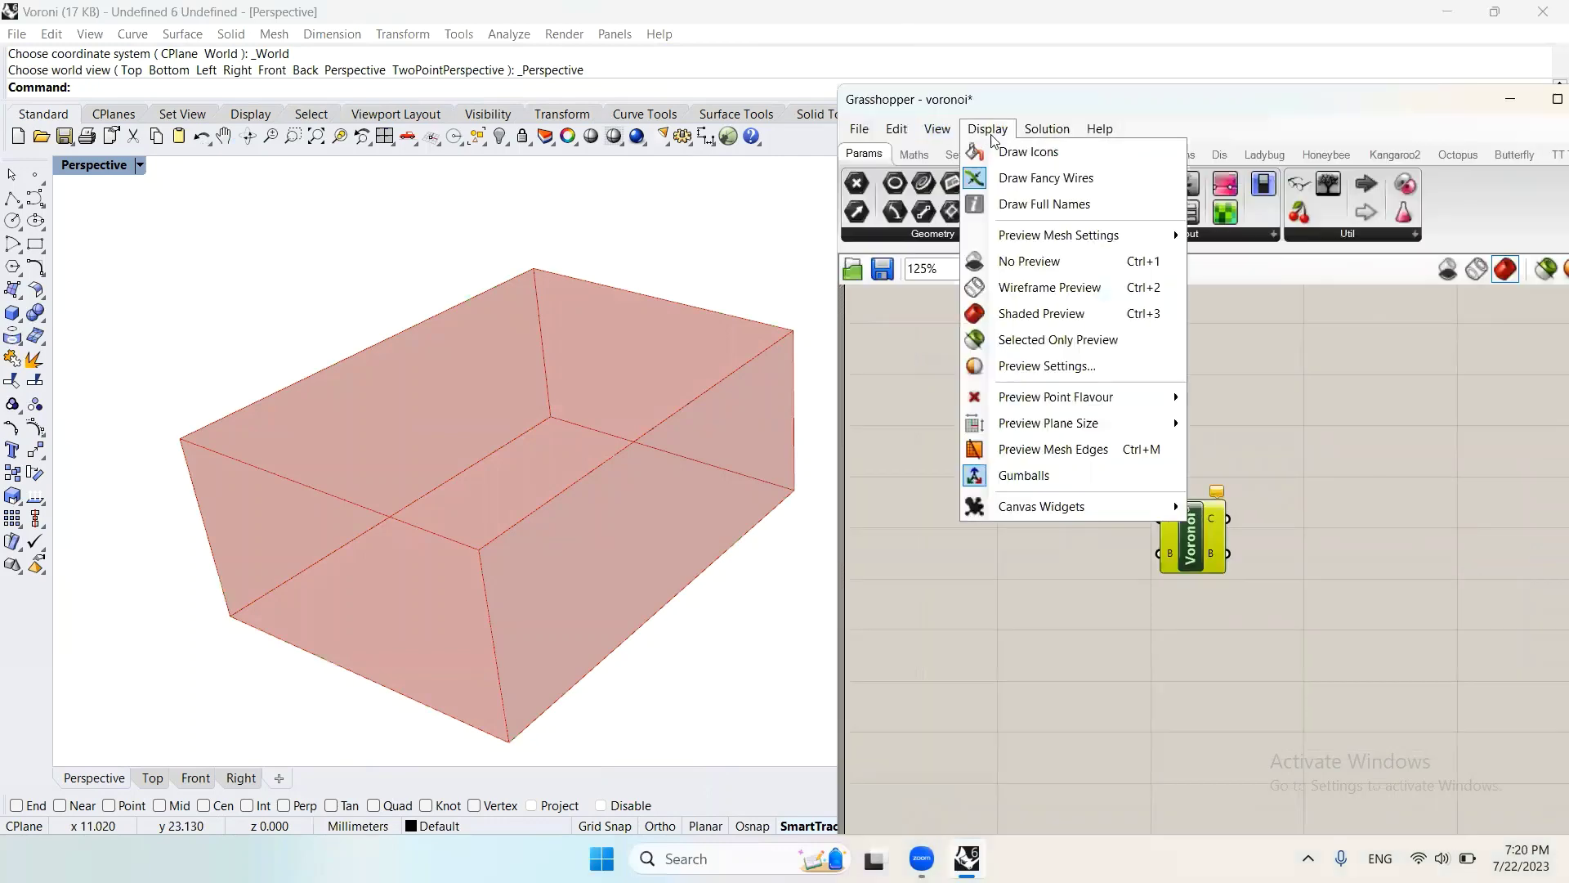
left_click(1054, 151)
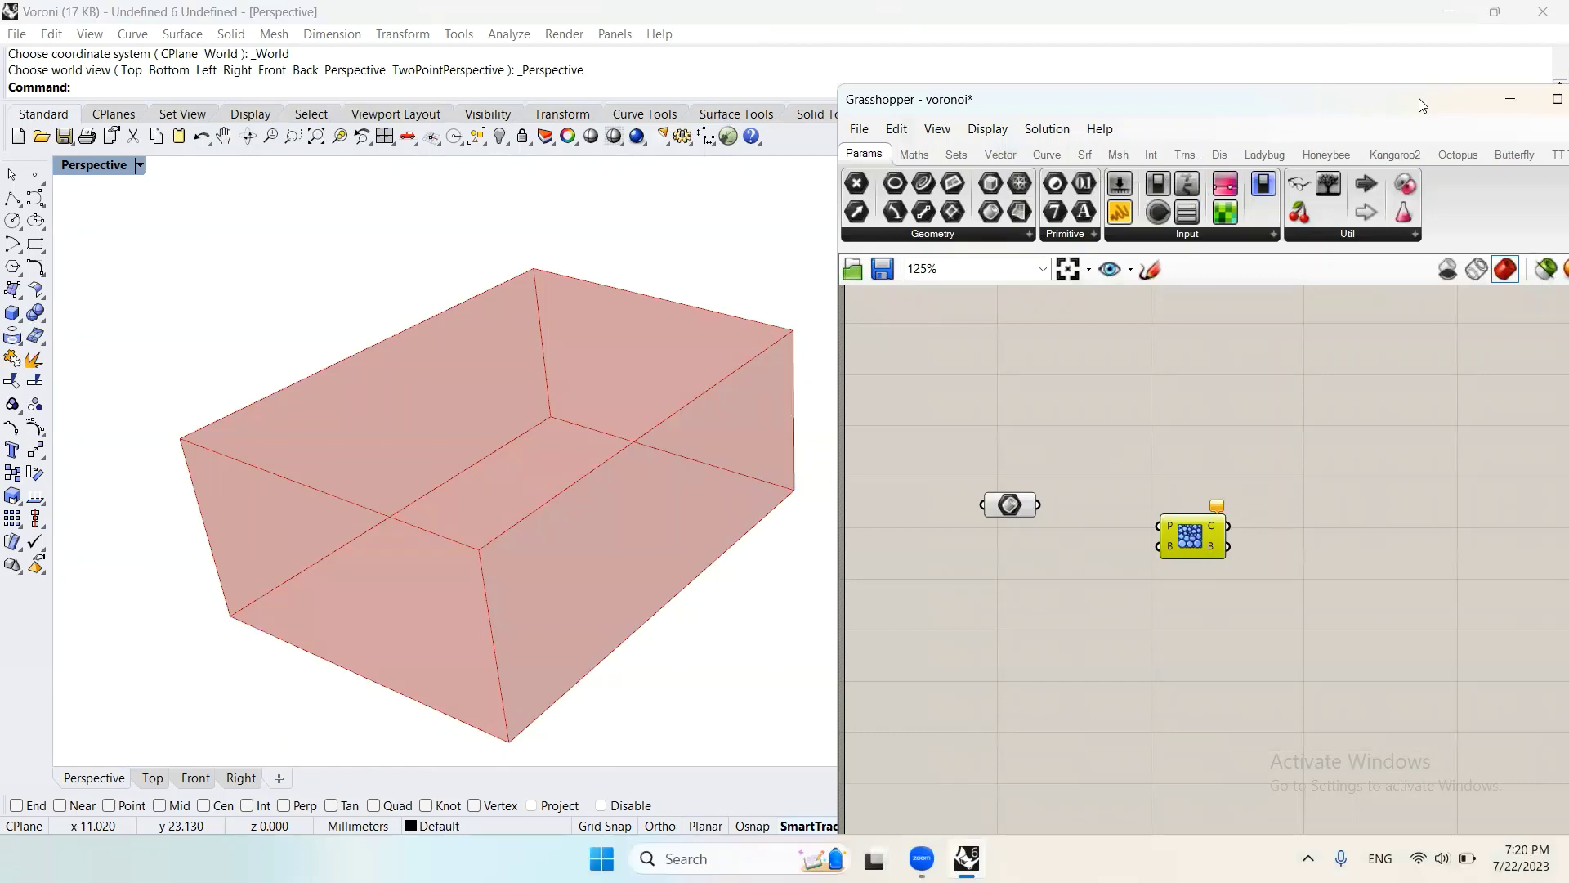
Add a Populate 3D component and wire the box into its region input
left_click_drag(1422, 105, 1431, 81)
double_click(1029, 582)
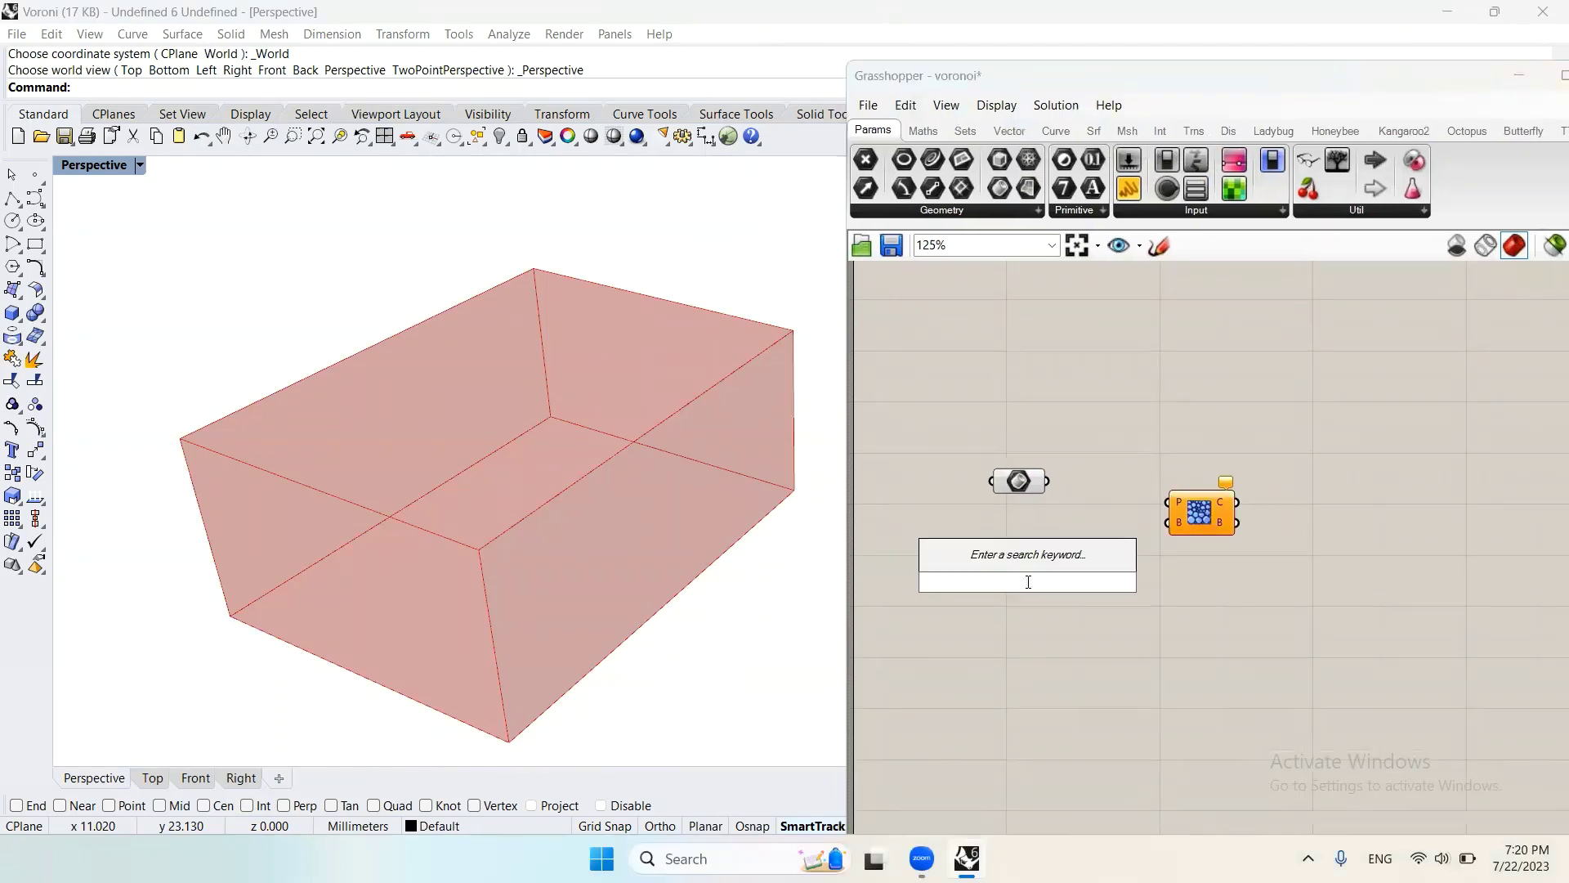
type("popul")
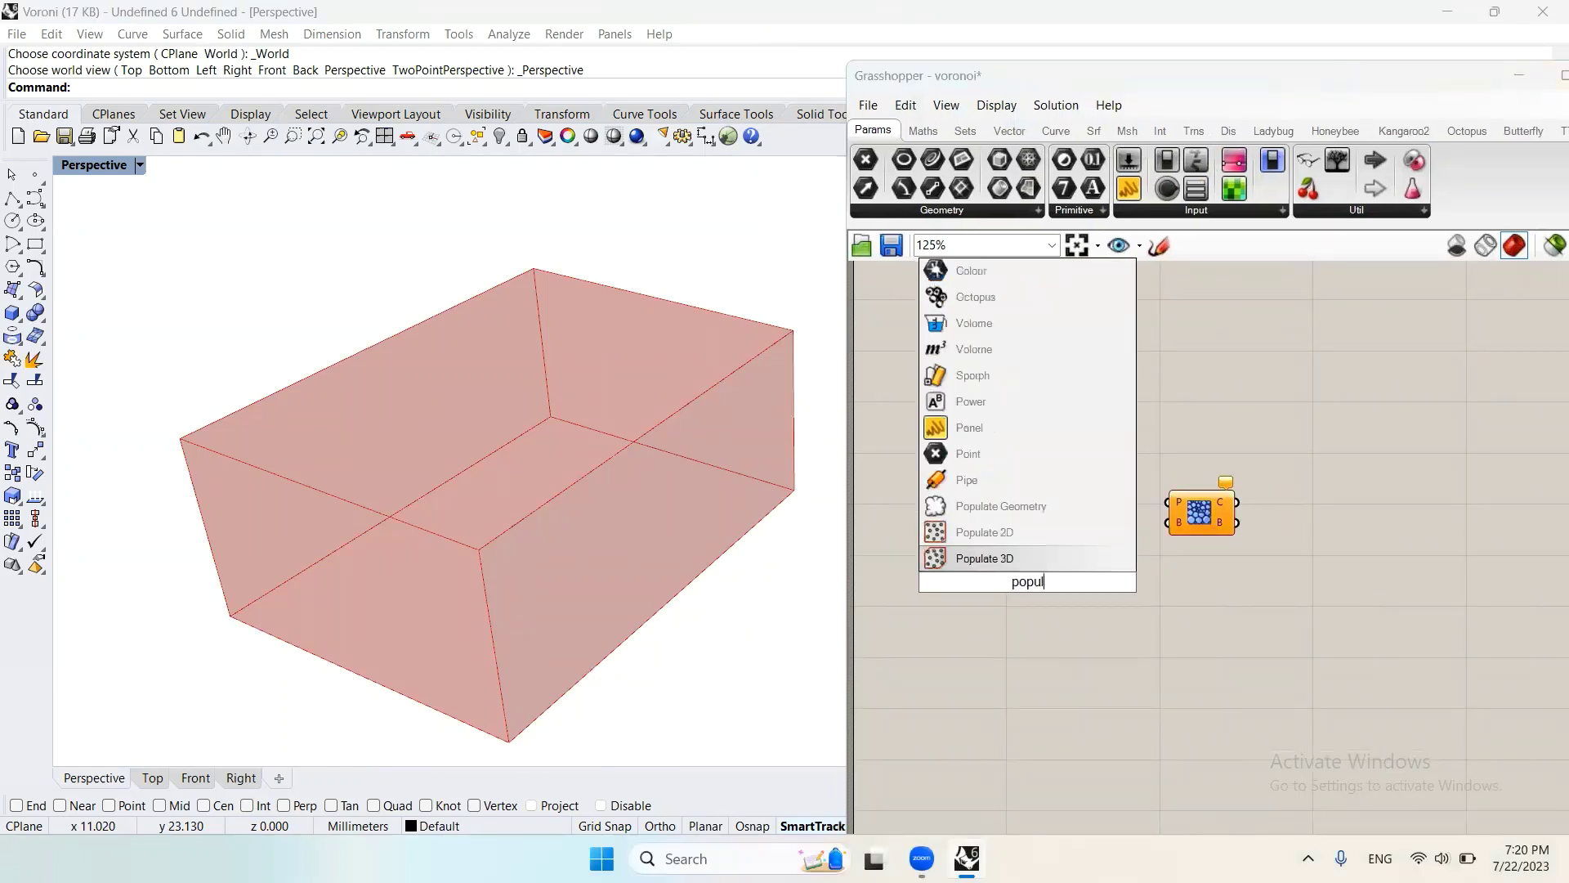
key("Return")
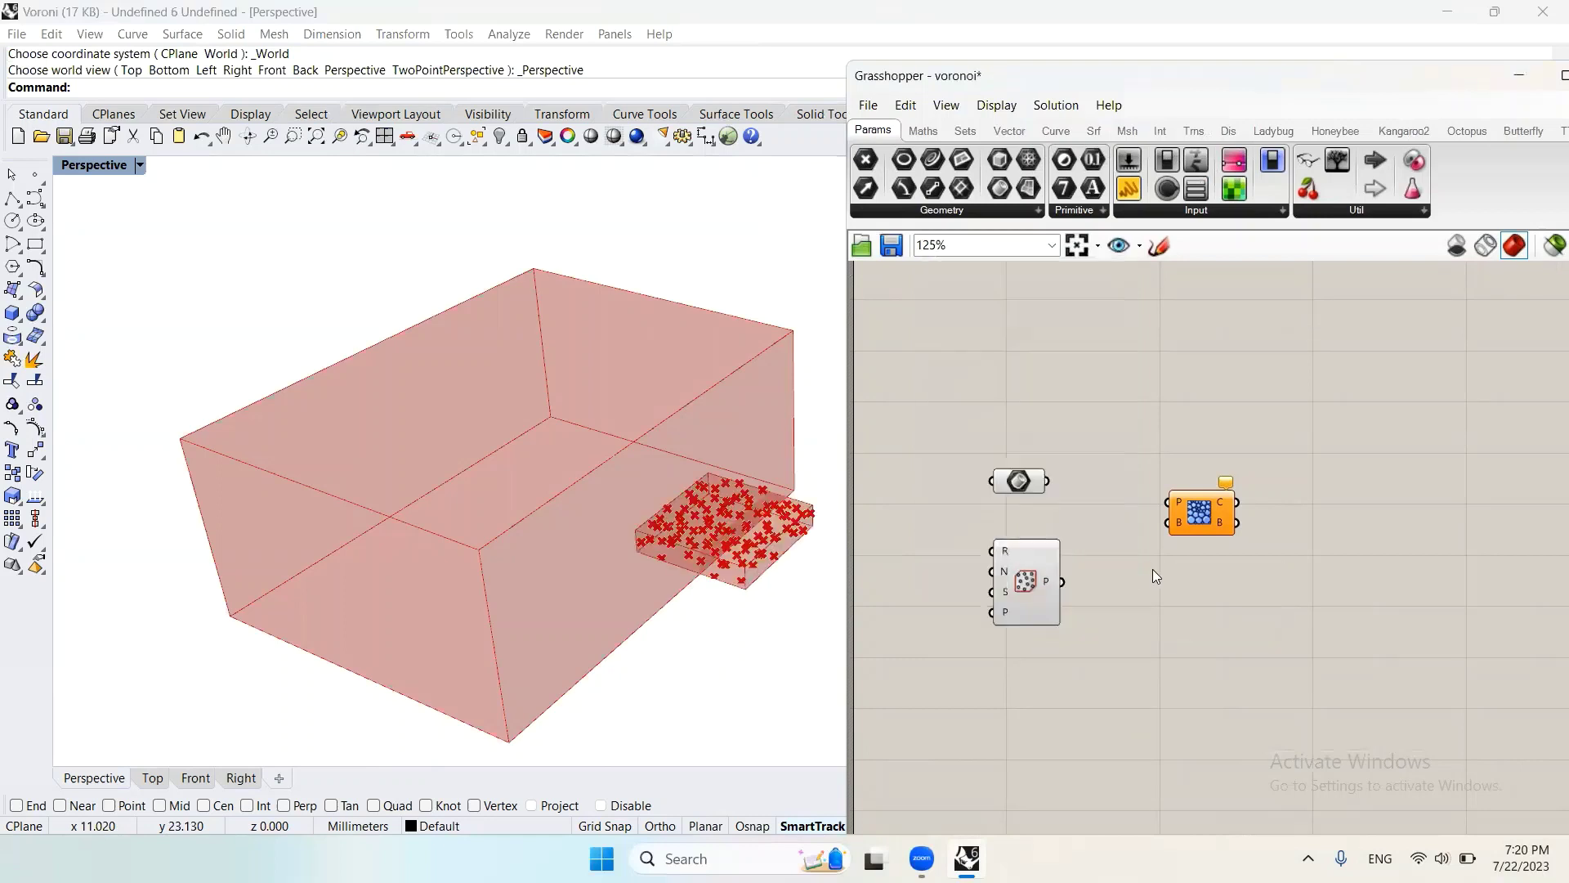
left_click_drag(1019, 480, 953, 478)
left_click_drag(1025, 572, 1095, 449)
left_click_drag(983, 477, 1067, 436)
left_click_drag(1110, 469, 1171, 435)
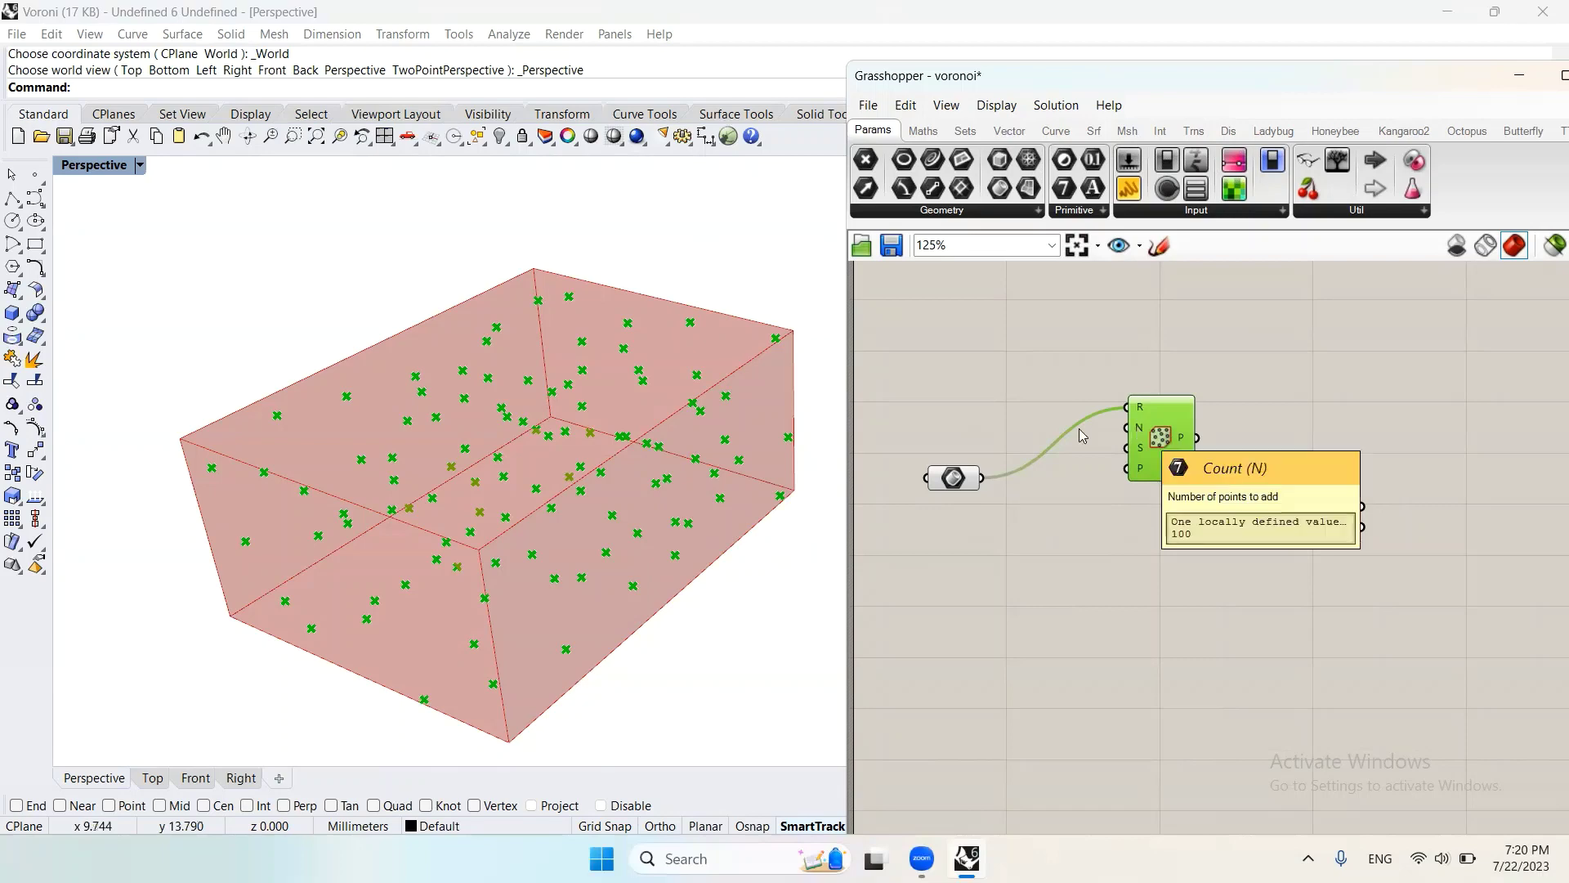
Add a Count slider set to 30 and wire it into Populate 3D's N input
double_click(948, 384)
type("30")
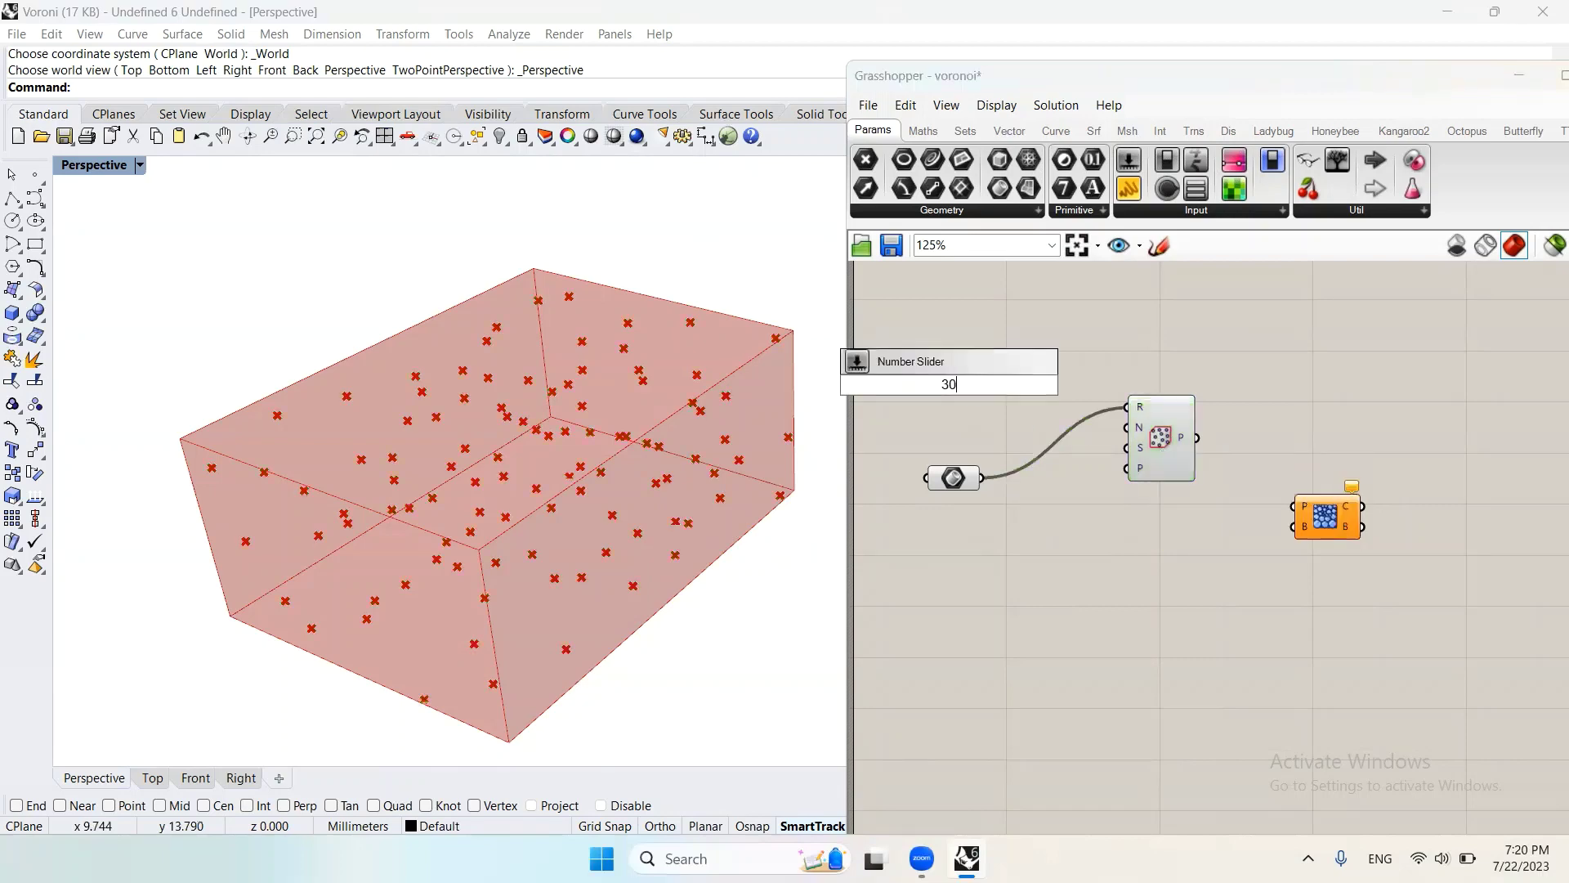
key("Return")
left_click_drag(1038, 386, 1117, 429)
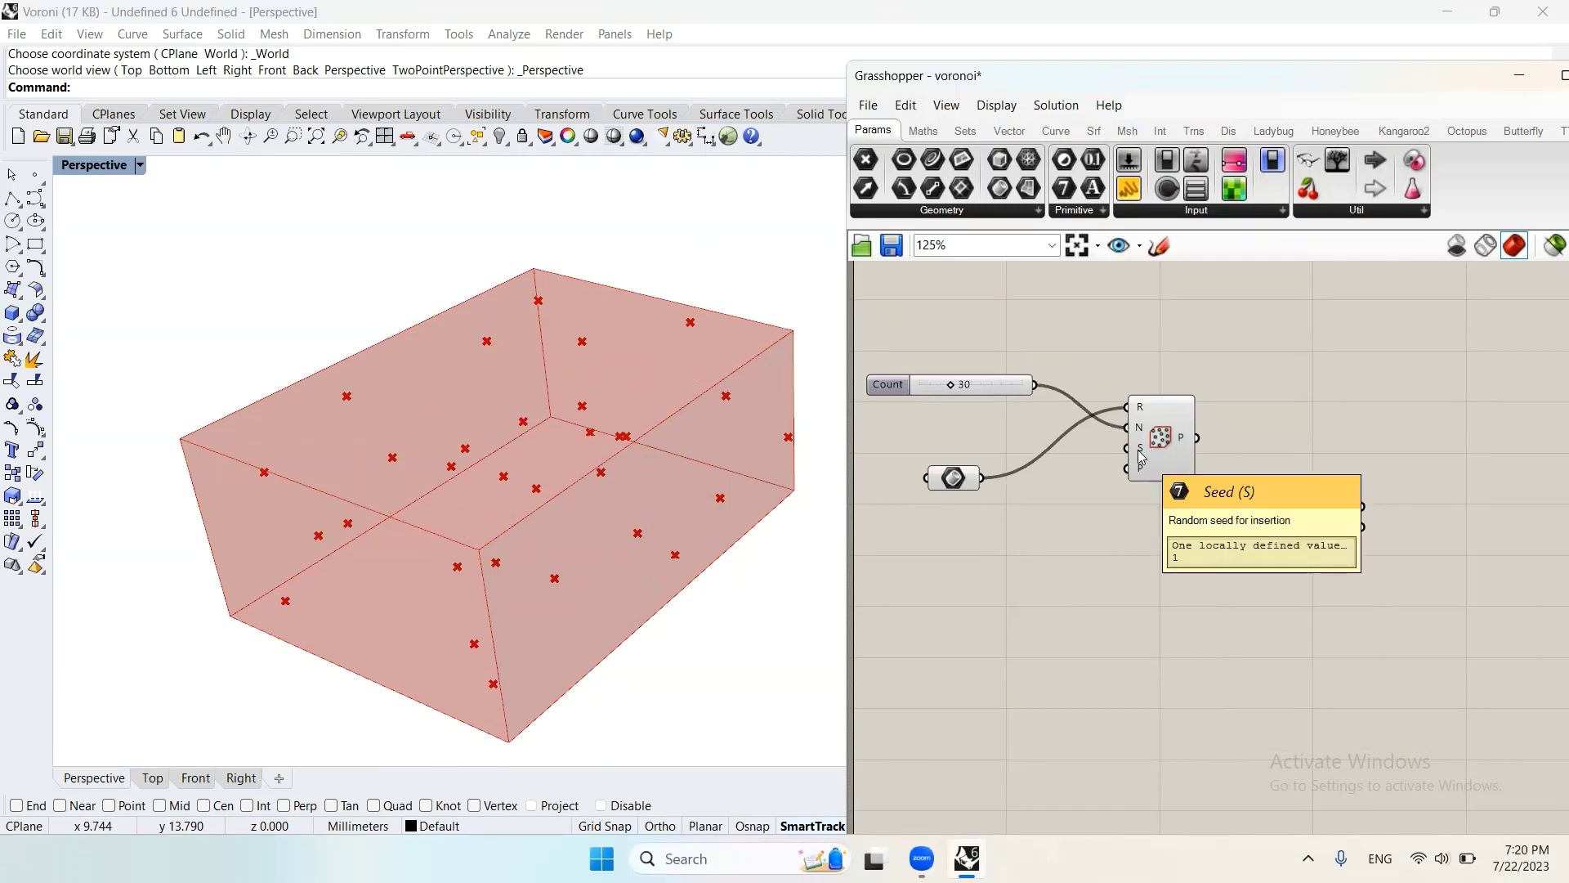
mouse_move(984, 392)
left_mouse_down()
mouse_move(1007, 435)
mouse_move(954, 478)
mouse_move(981, 372)
left_mouse_up()
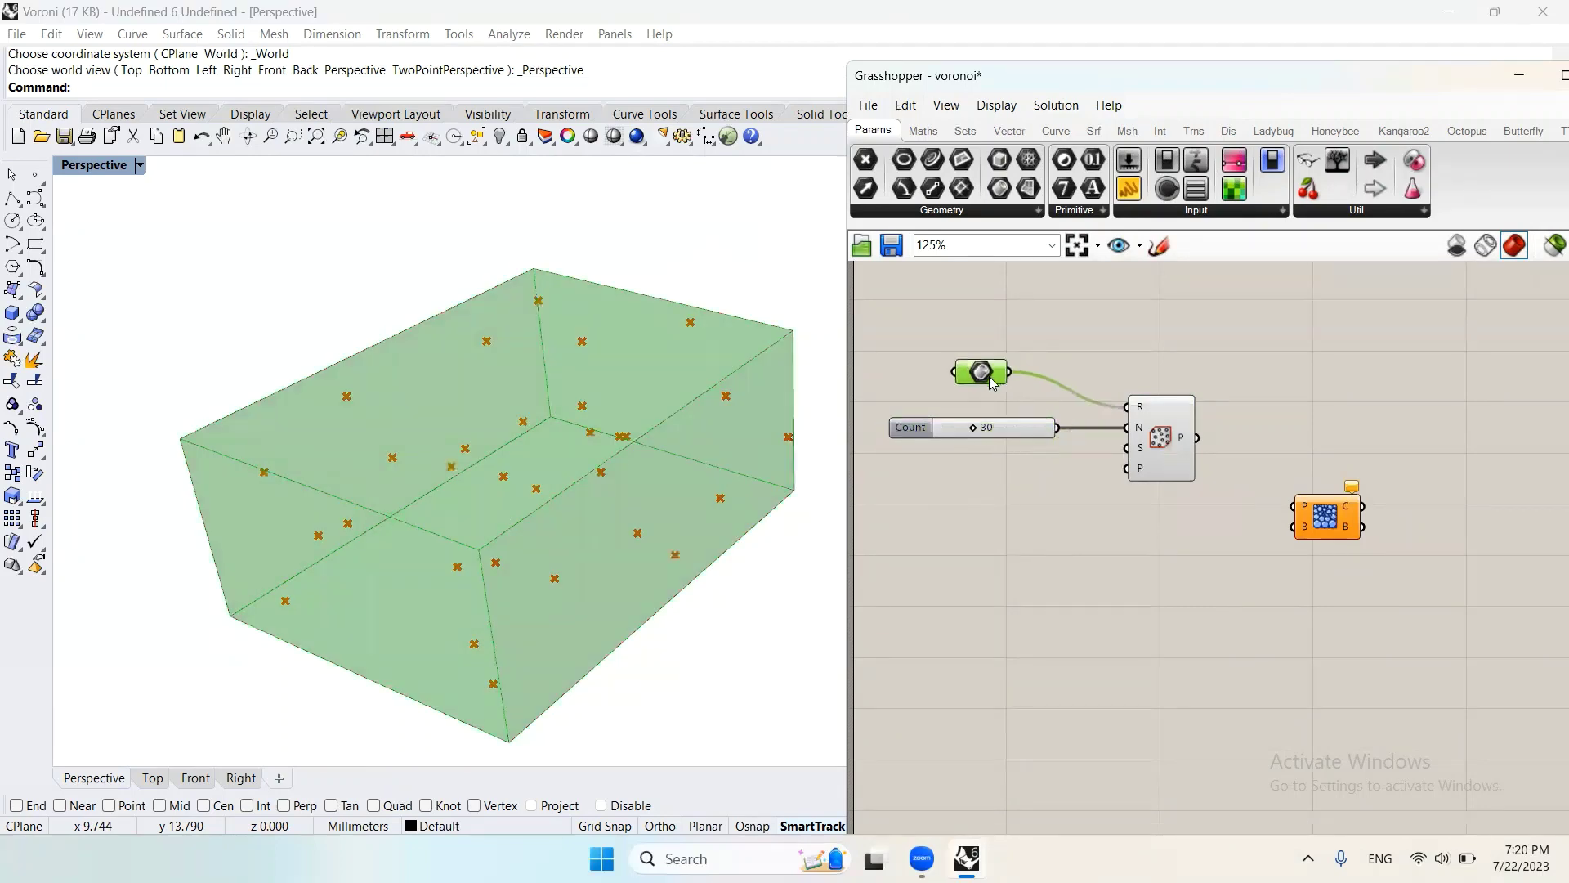
Add a Seed slider set to 20 wired to the S input, and align both sliders
double_click(955, 529)
type("20")
key("Return")
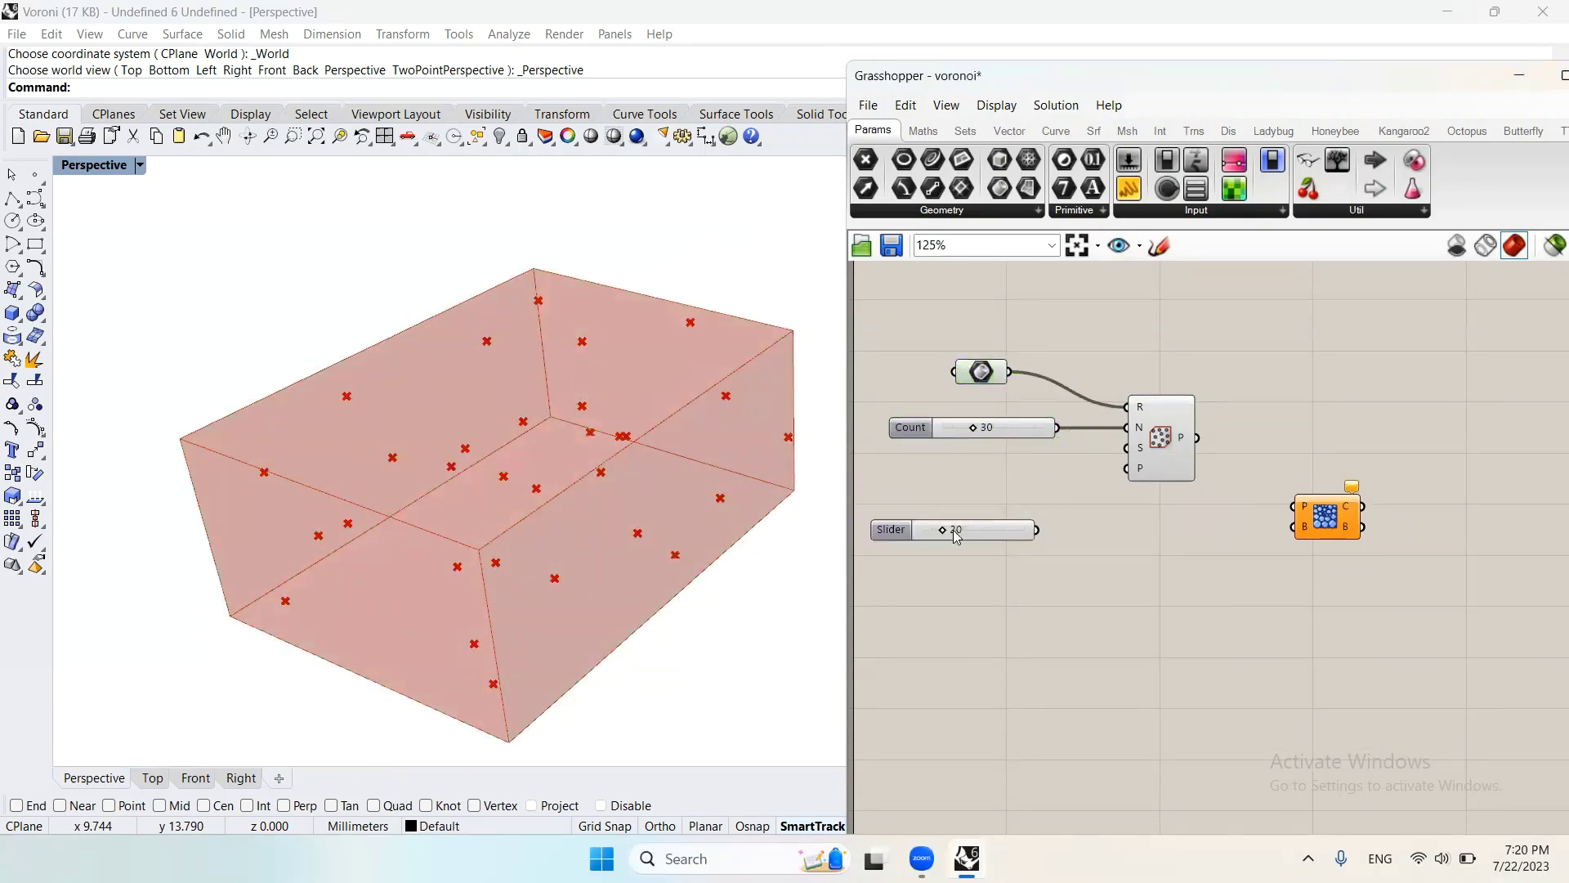
left_click_drag(1033, 531, 1118, 456)
left_click_drag(891, 530, 914, 469)
left_click_drag(871, 300, 1078, 539)
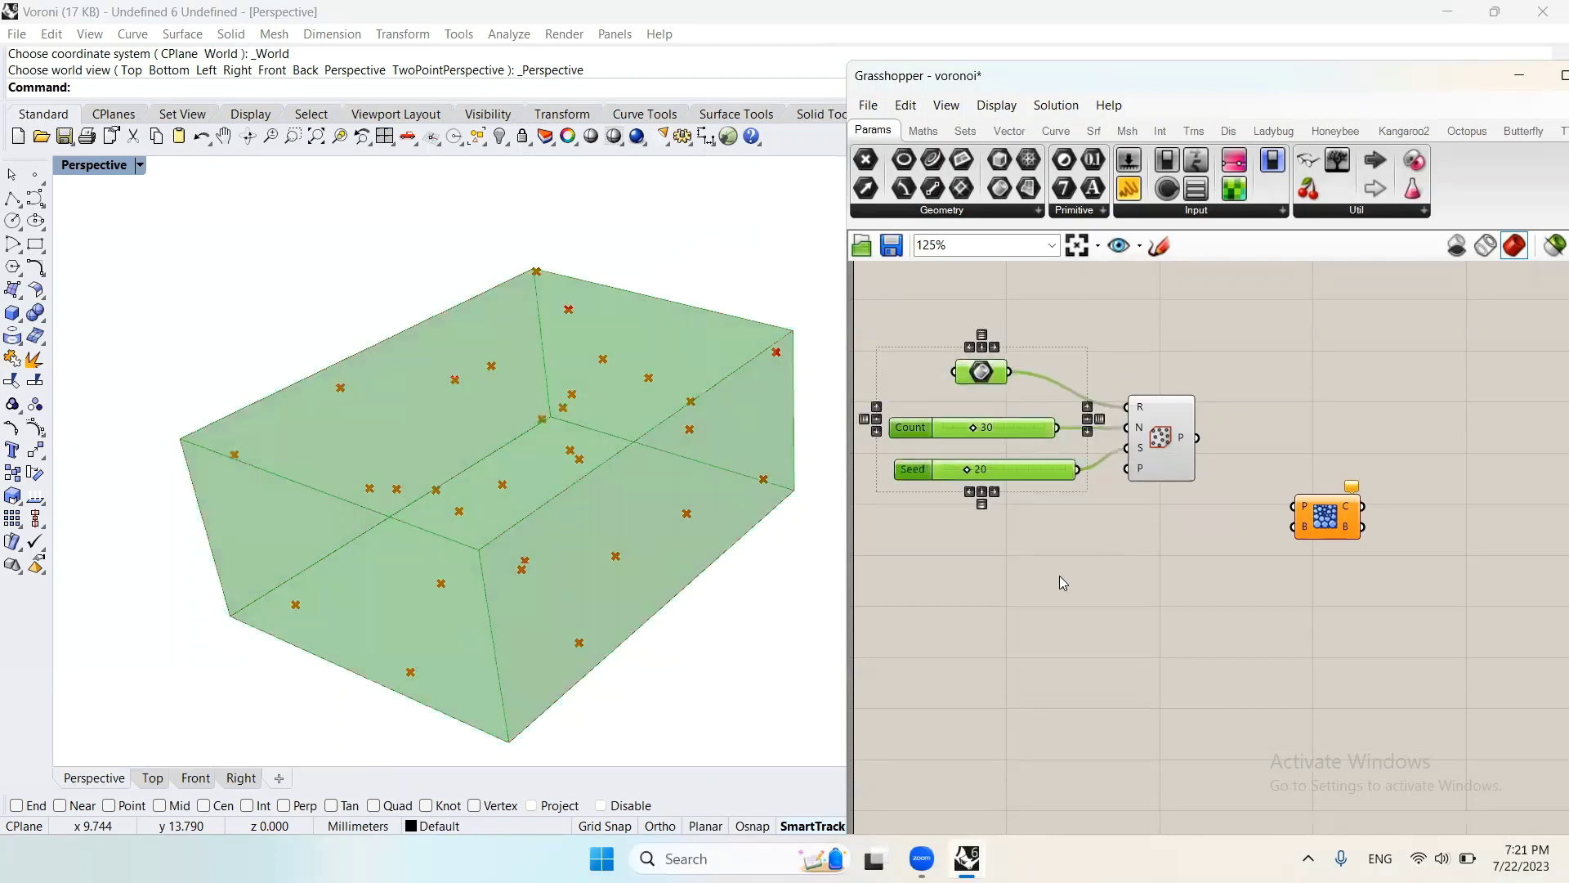
left_click(984, 347)
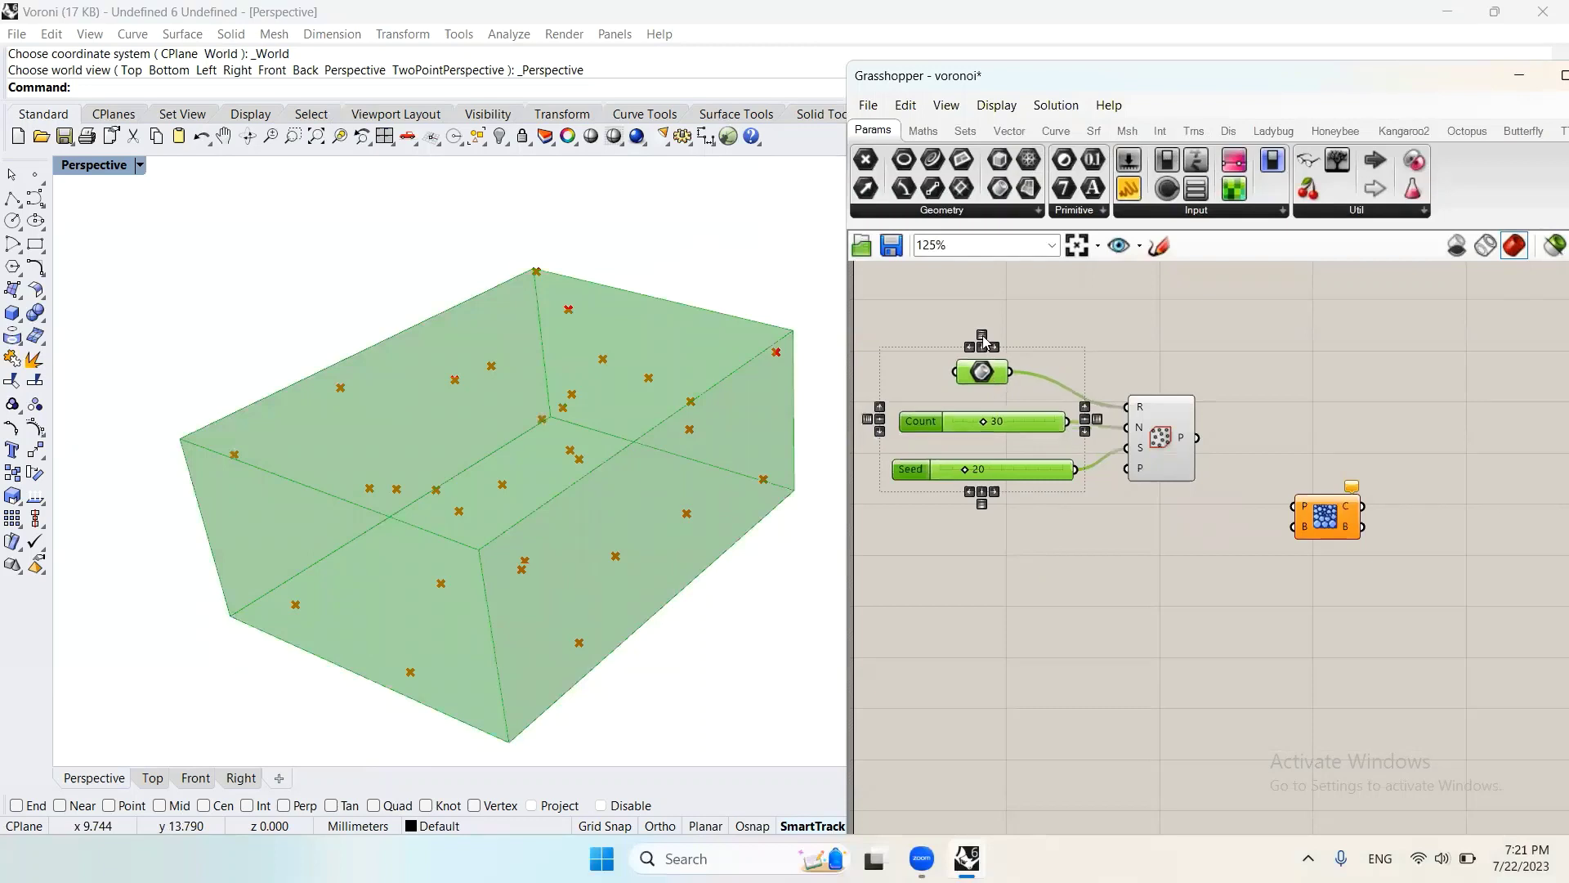
Feed Populate 3D's points into the Voronoi component's P input
left_click(1206, 651)
left_click_drag(1321, 520, 1321, 496)
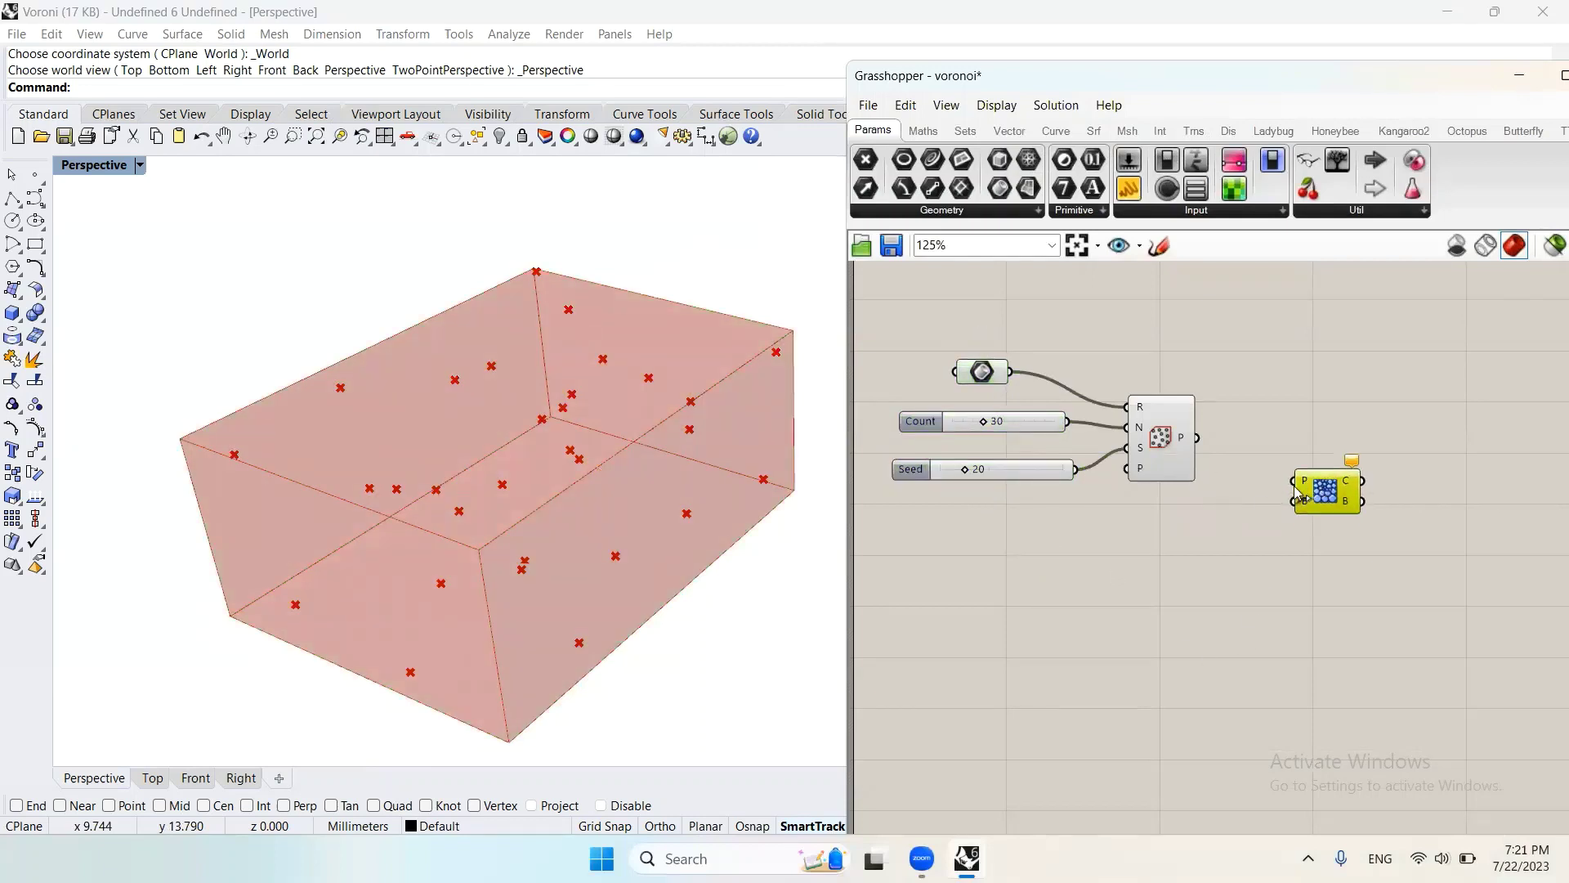
left_click_drag(1199, 440, 1316, 463)
Turn off preview for the box, sliders and Populate 3D components
left_click(1202, 545)
left_click_drag(1226, 566, 881, 313)
right_click(1130, 301)
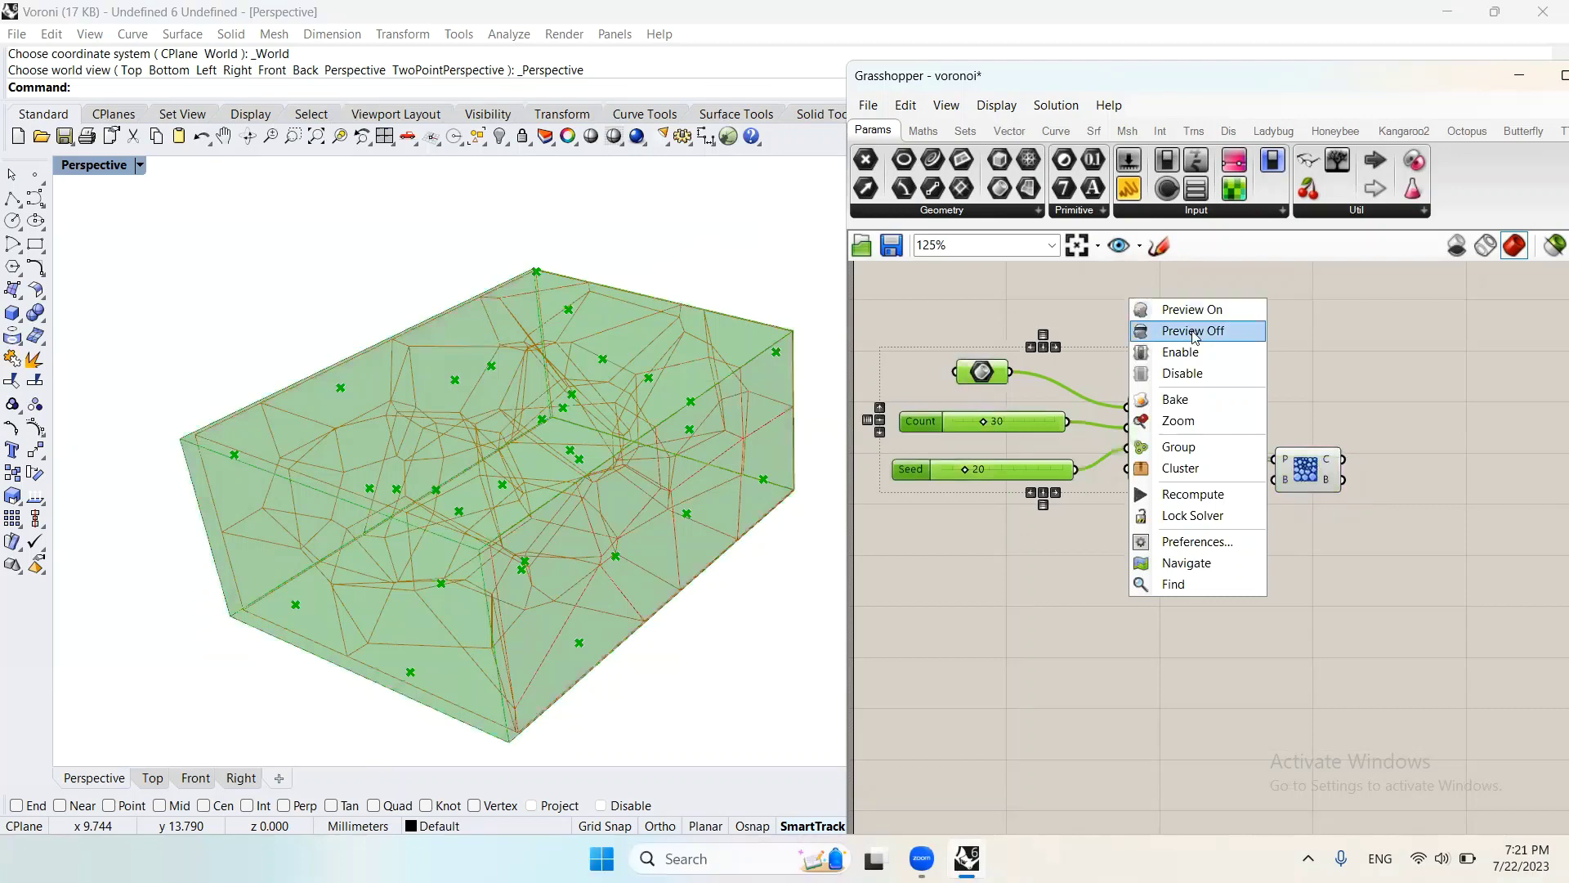
left_click(1194, 330)
left_click(1169, 290)
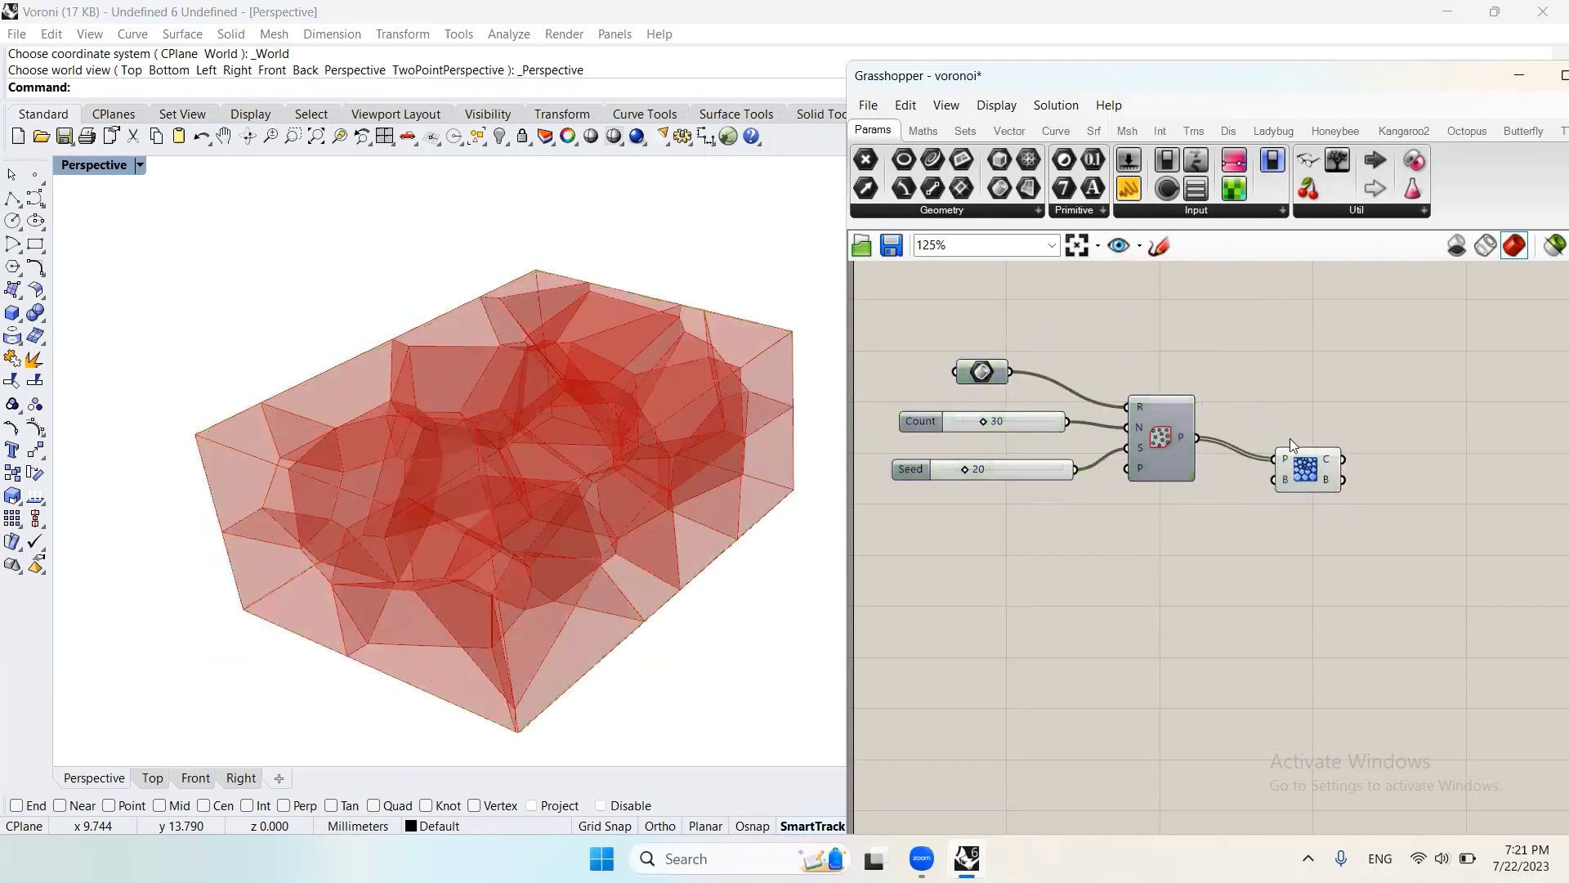
Check the Voronoi preview and raise Count to 46 with Seed 76 for denser cells
left_click(1301, 479)
scroll(1224, 442, "down", 1)
scroll(1118, 502, "up", 3)
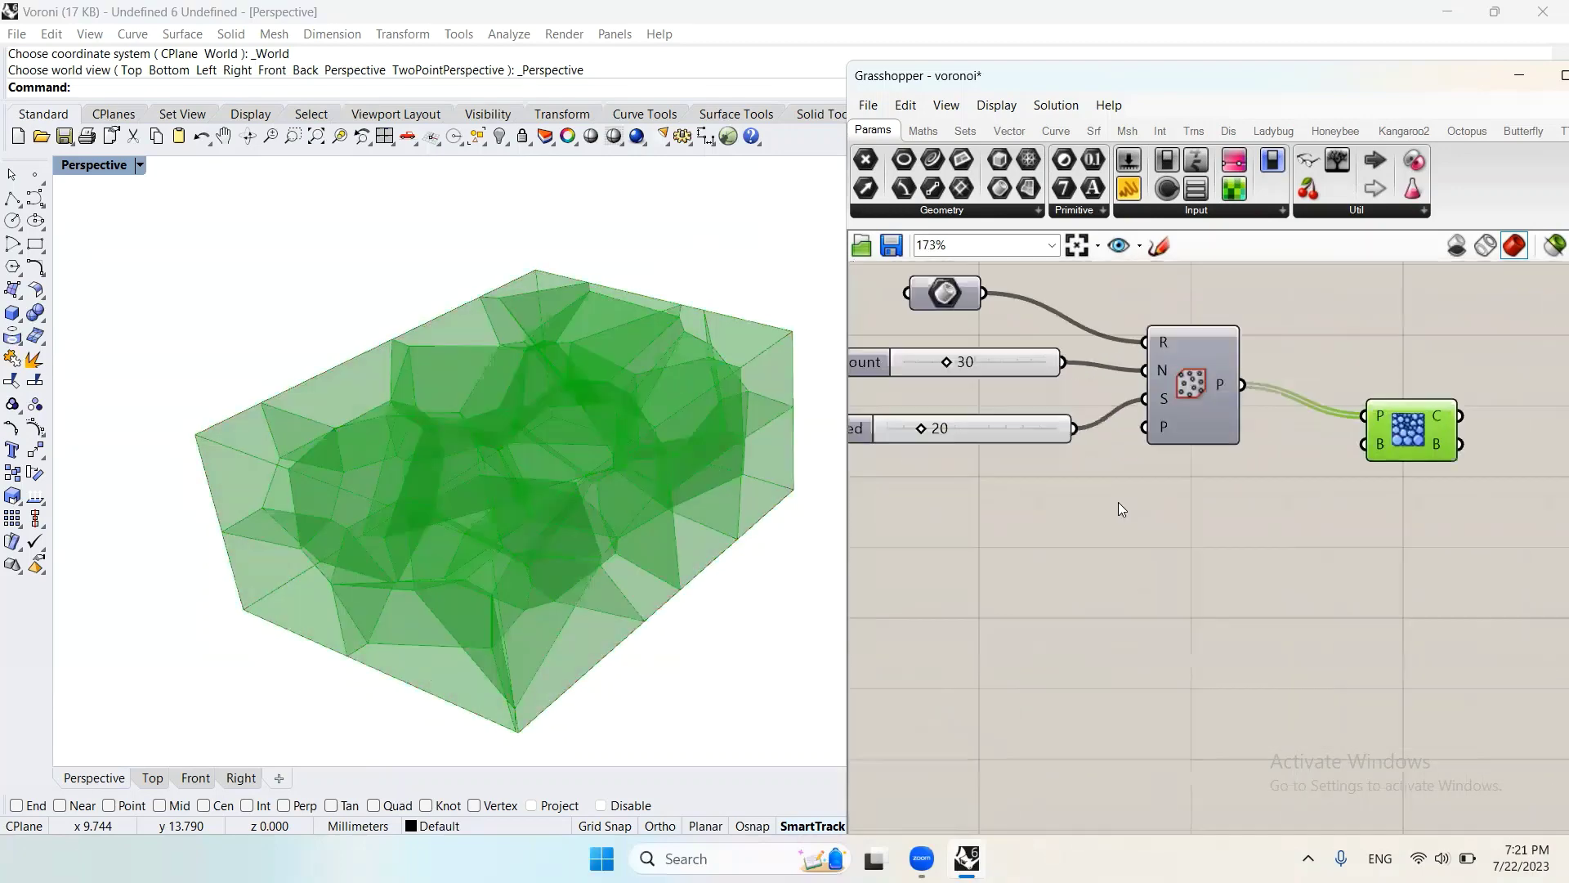
left_click(1118, 502)
left_click_drag(945, 363, 1010, 438)
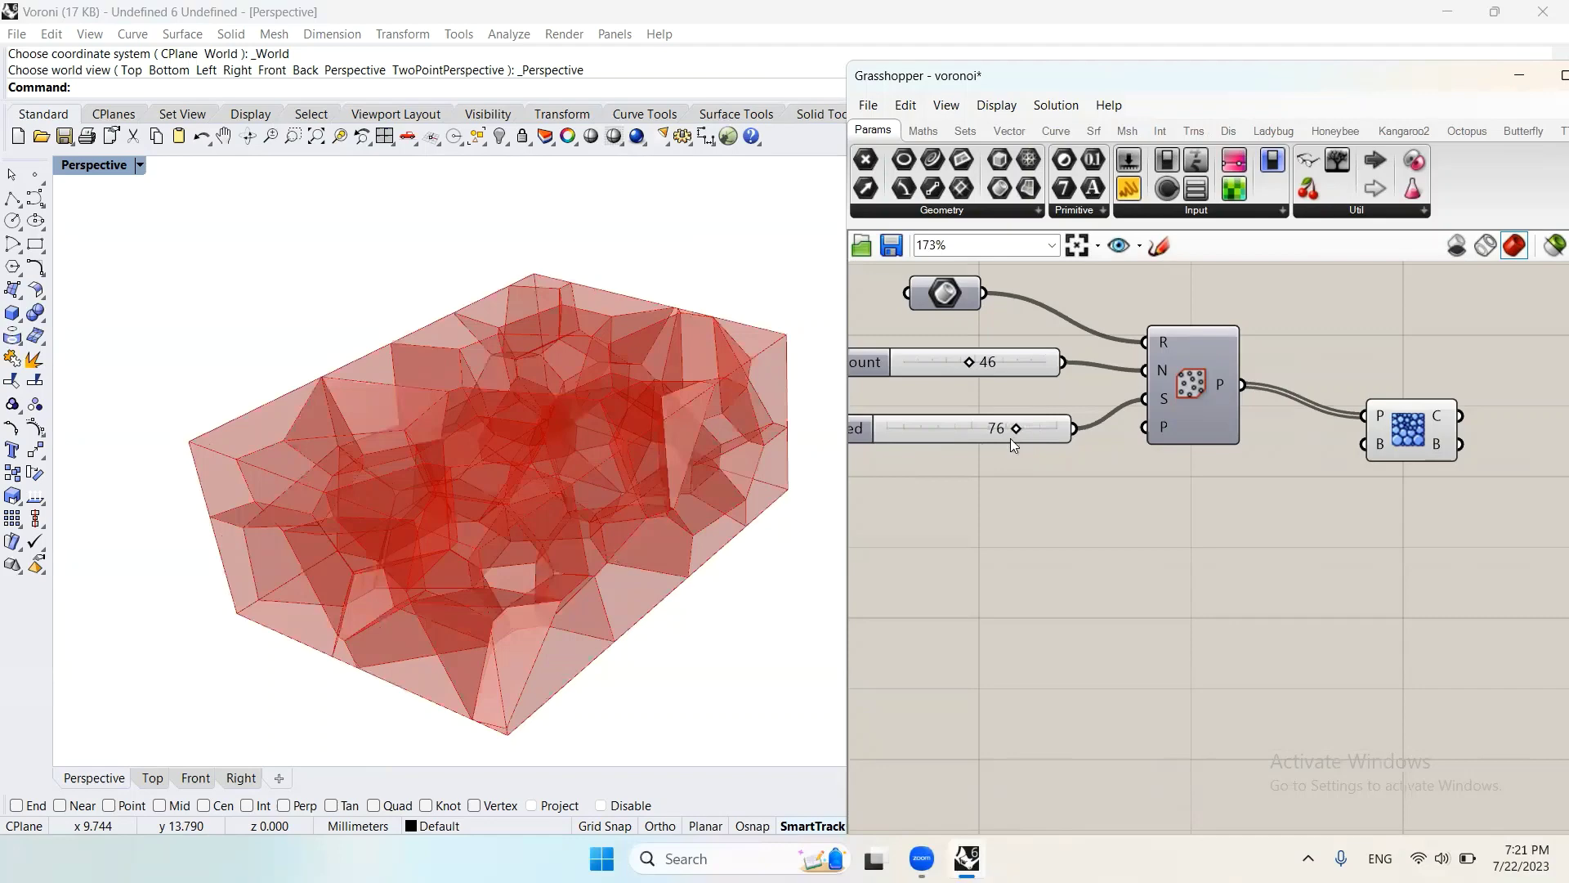
scroll(987, 400, "down", 3)
scroll(1297, 464, "up", 2)
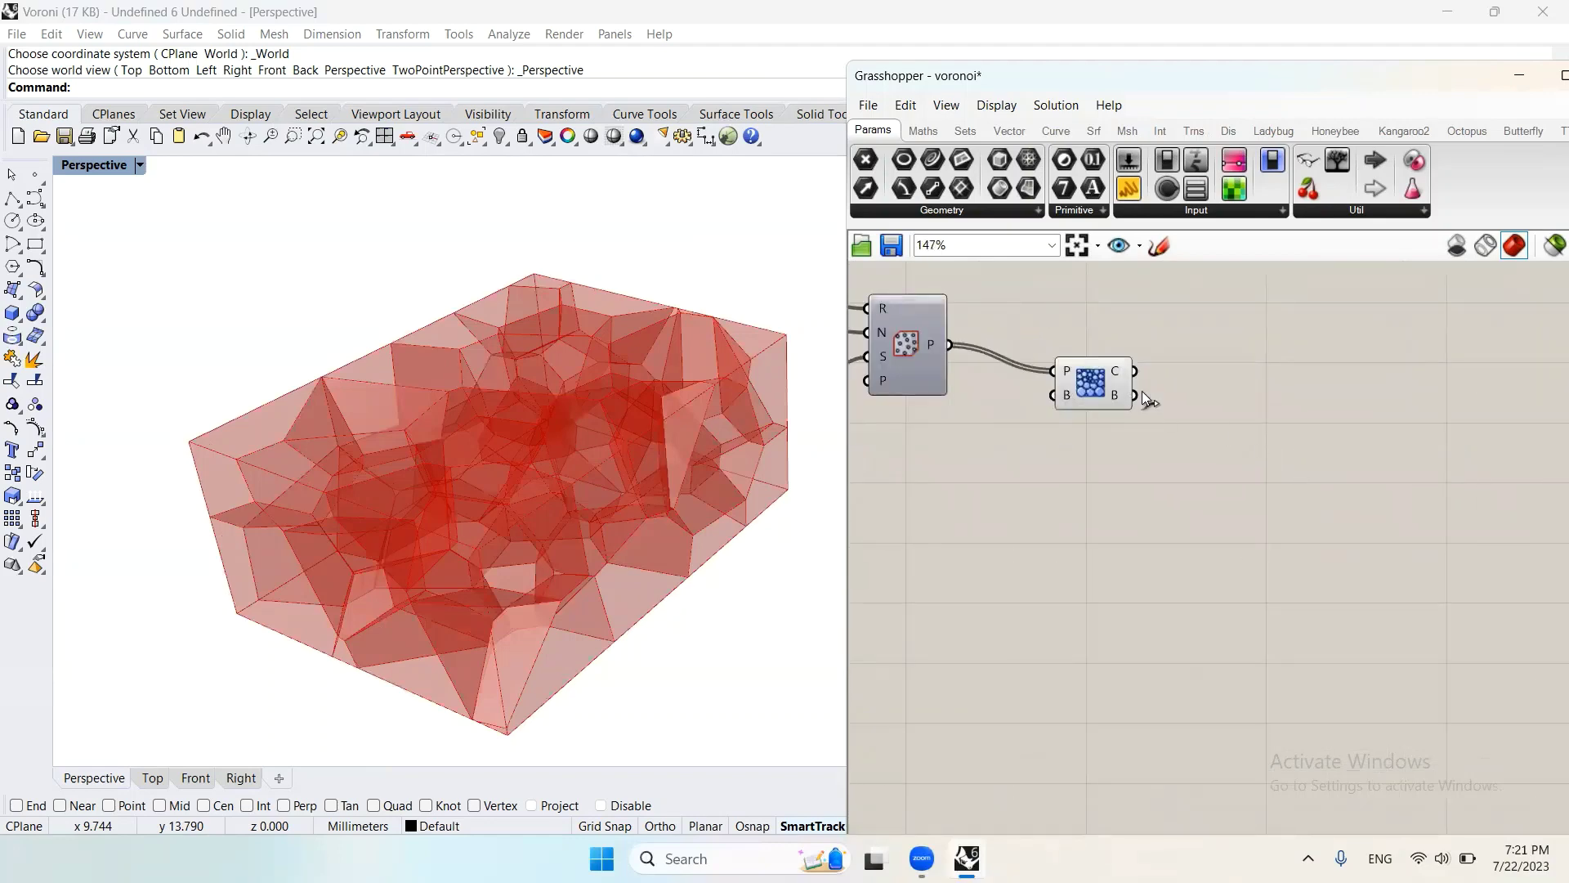
Add a Deconstruct Brep component and wire Voronoi's C output into its B input
double_click(1182, 486)
type("decon")
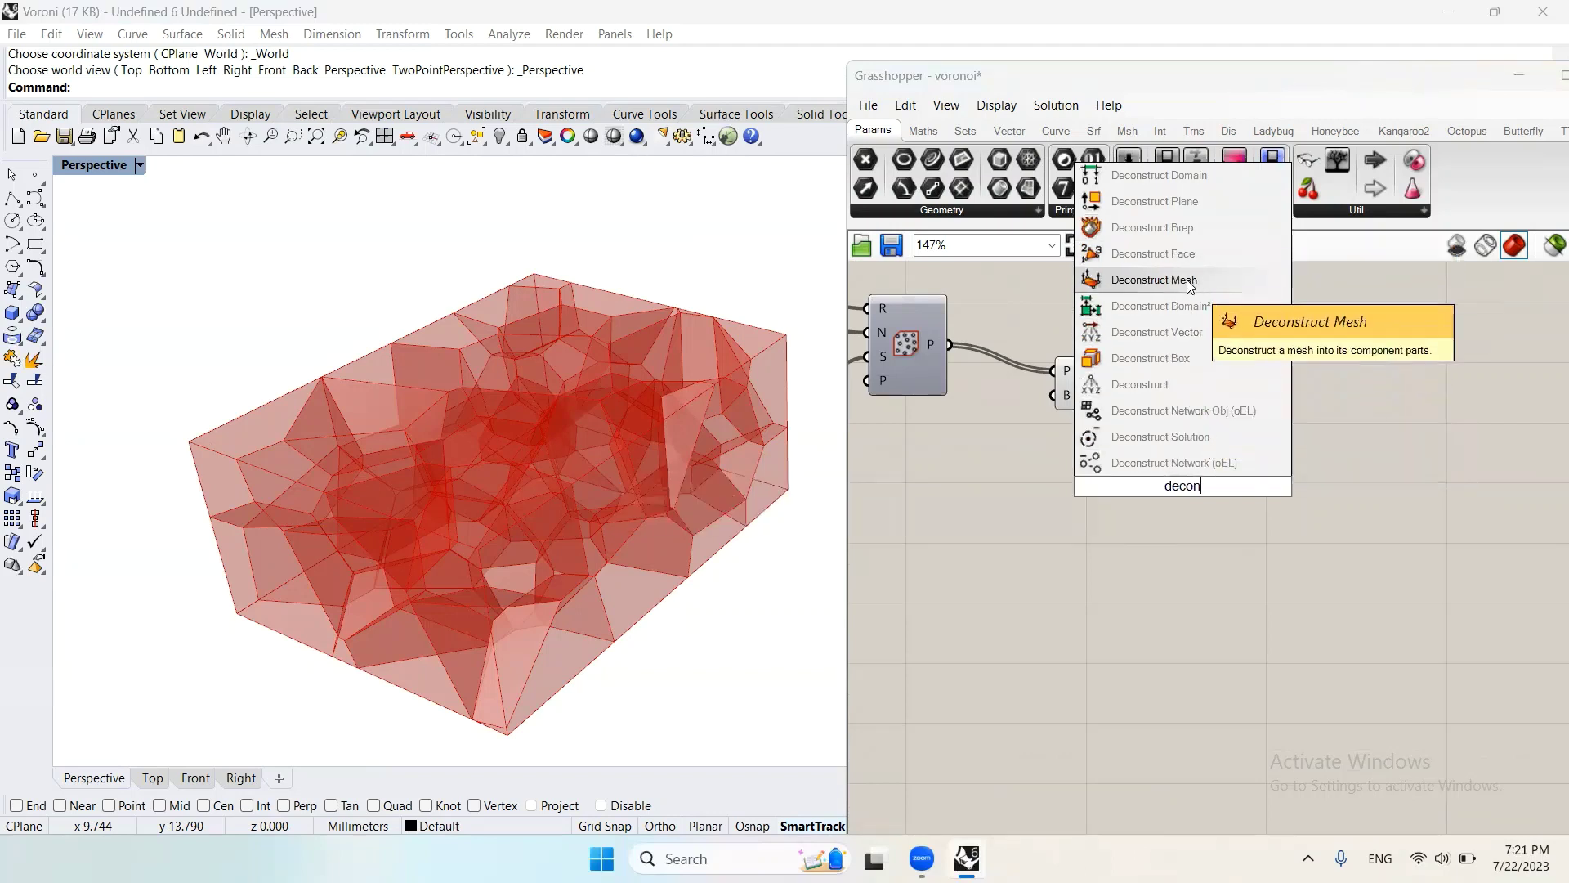
left_click(1198, 228)
left_click_drag(1192, 446, 1292, 386)
mouse_move(1134, 371)
left_mouse_down()
mouse_move(1236, 414)
mouse_move(1265, 402)
left_mouse_up()
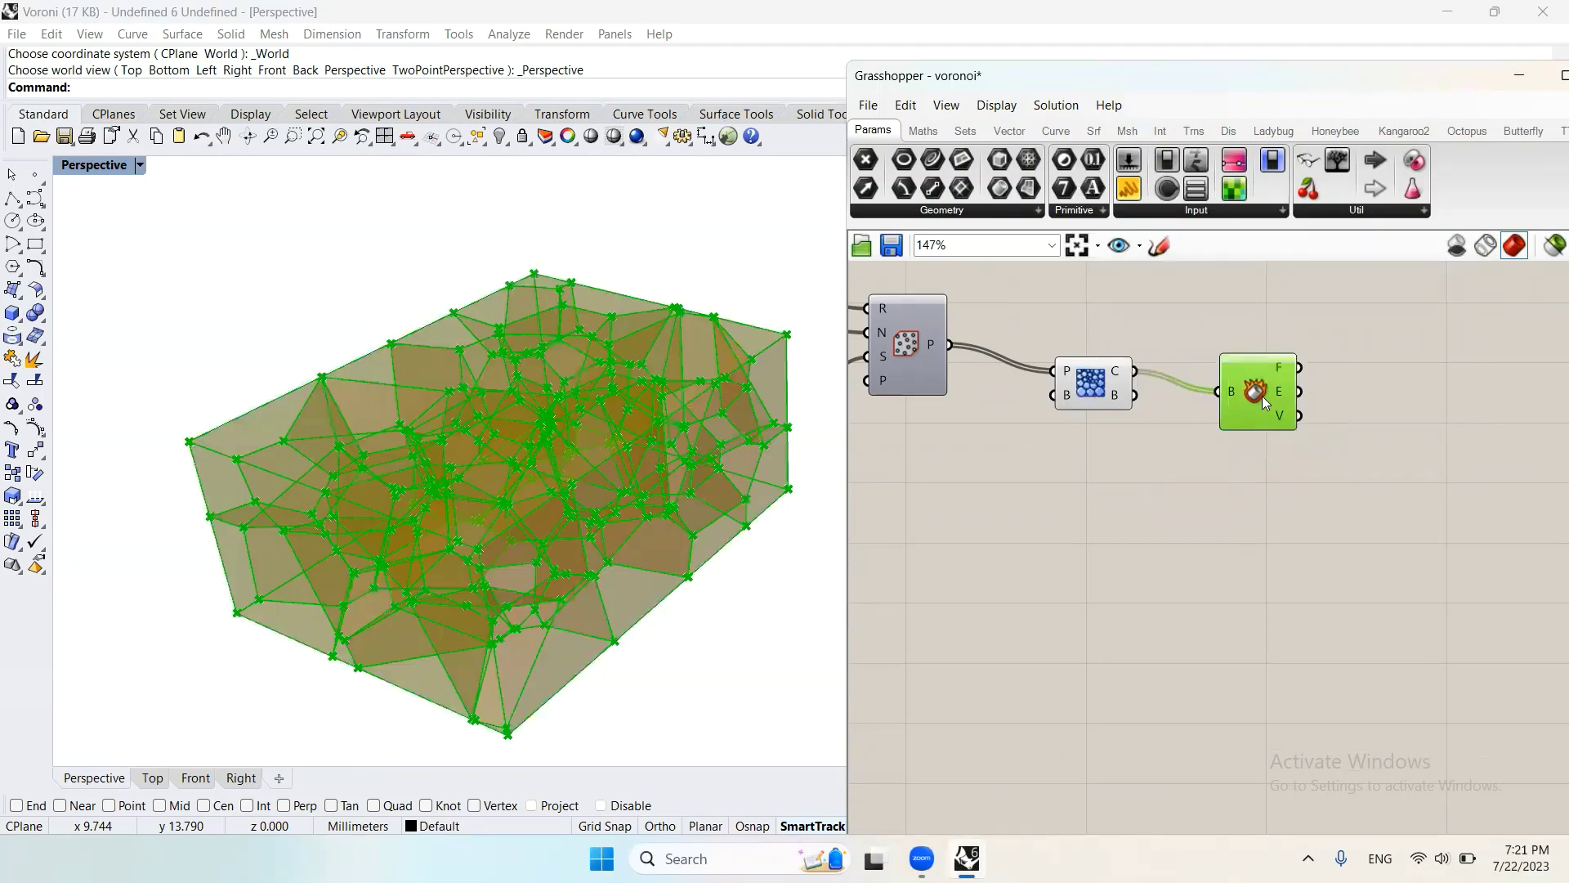
left_click(1208, 486)
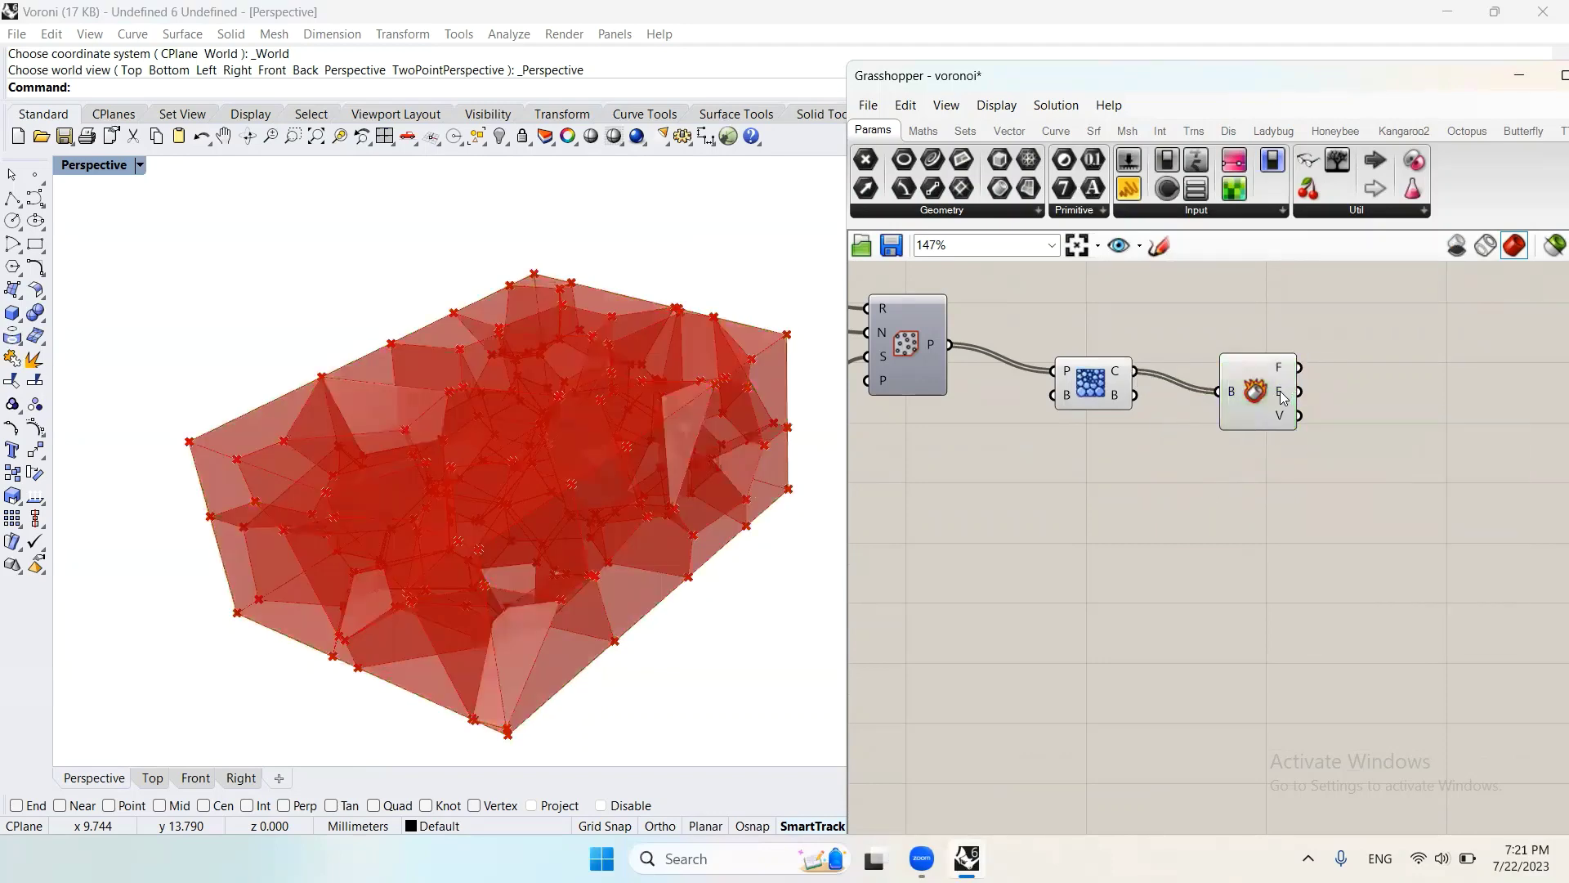
left_click_drag(1236, 416, 1228, 405)
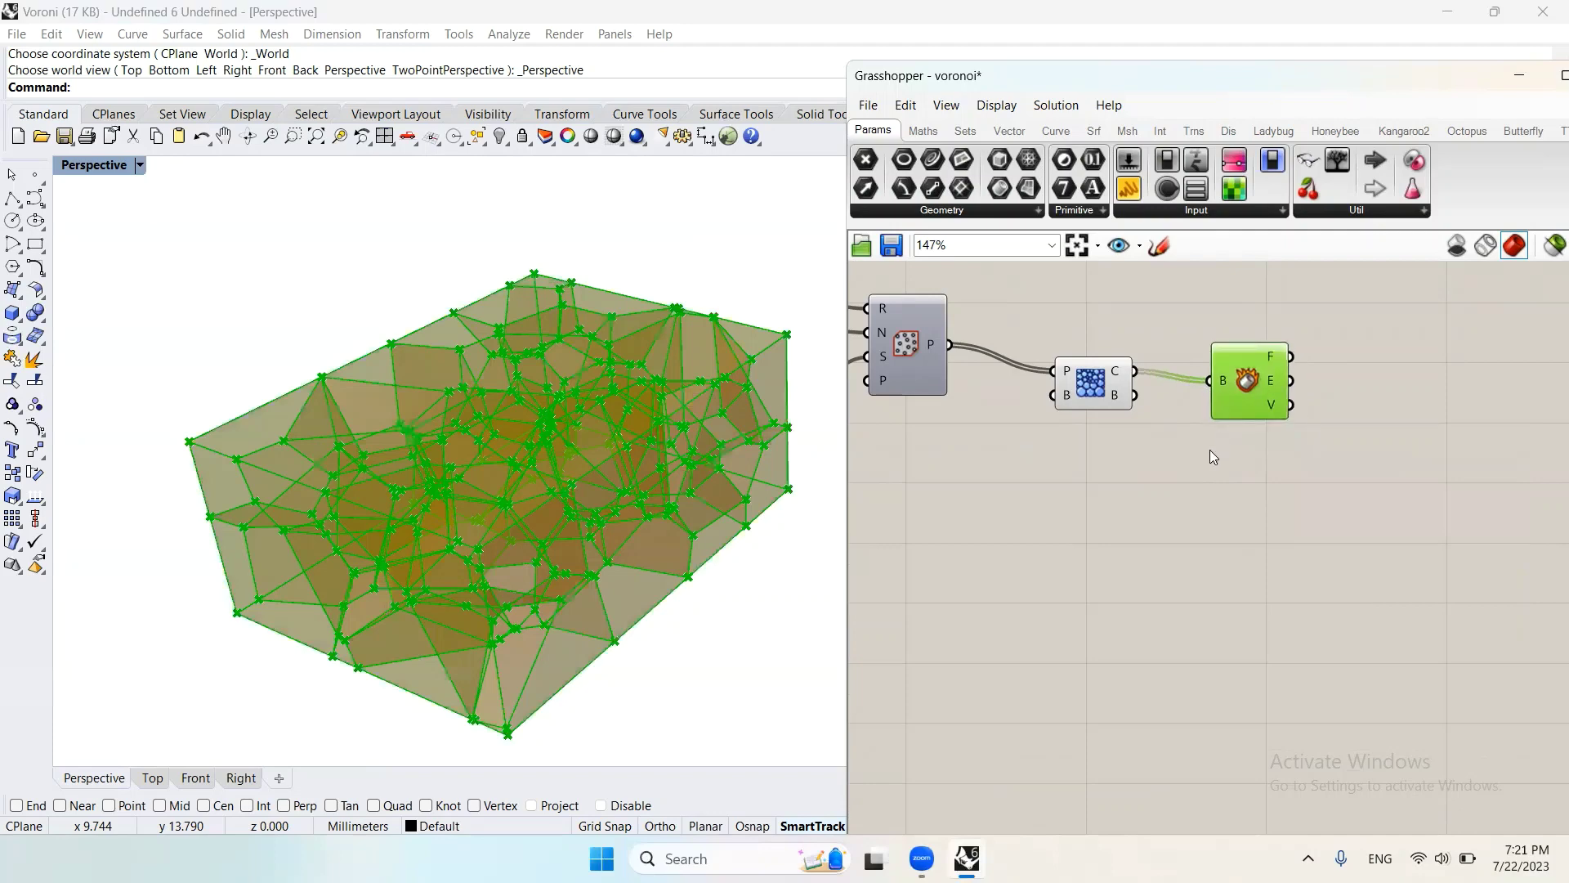
left_click(1212, 456)
scroll(1209, 526, "down", 3)
scroll(1292, 502, "up", 3)
Add a Pipe component fed by the Voronoi cell edges
double_click(1292, 505)
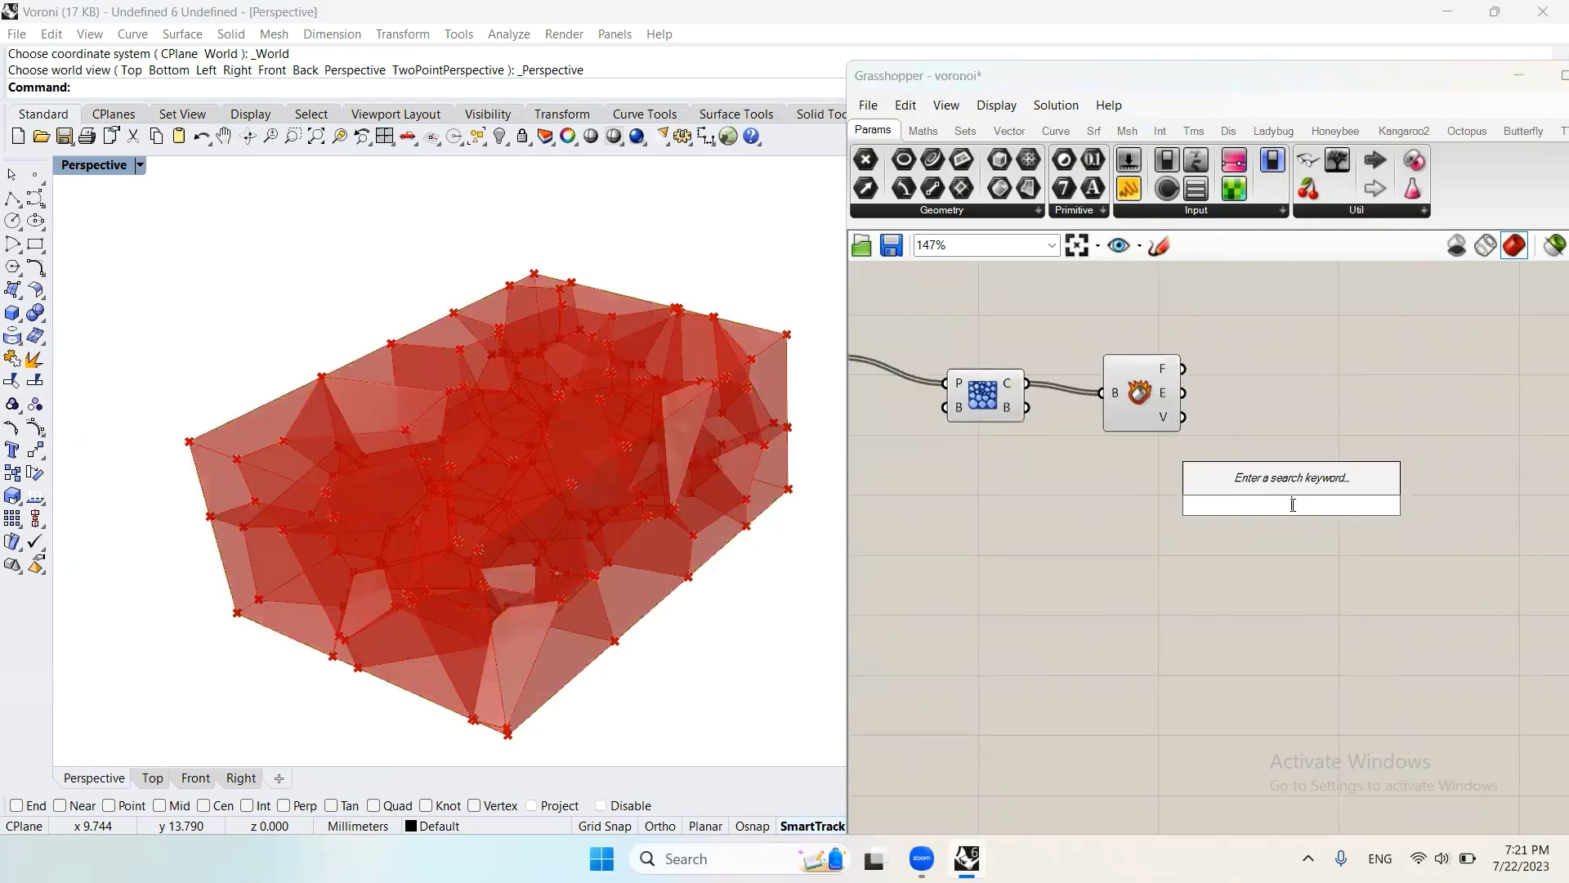
type("pipe")
key("Return")
scroll(1300, 511, "up", 1)
left_click_drag(1311, 513, 1358, 524)
scroll(1254, 455, "down", 2)
scroll(1242, 446, "up", 1)
left_click_drag(1179, 385, 1287, 486)
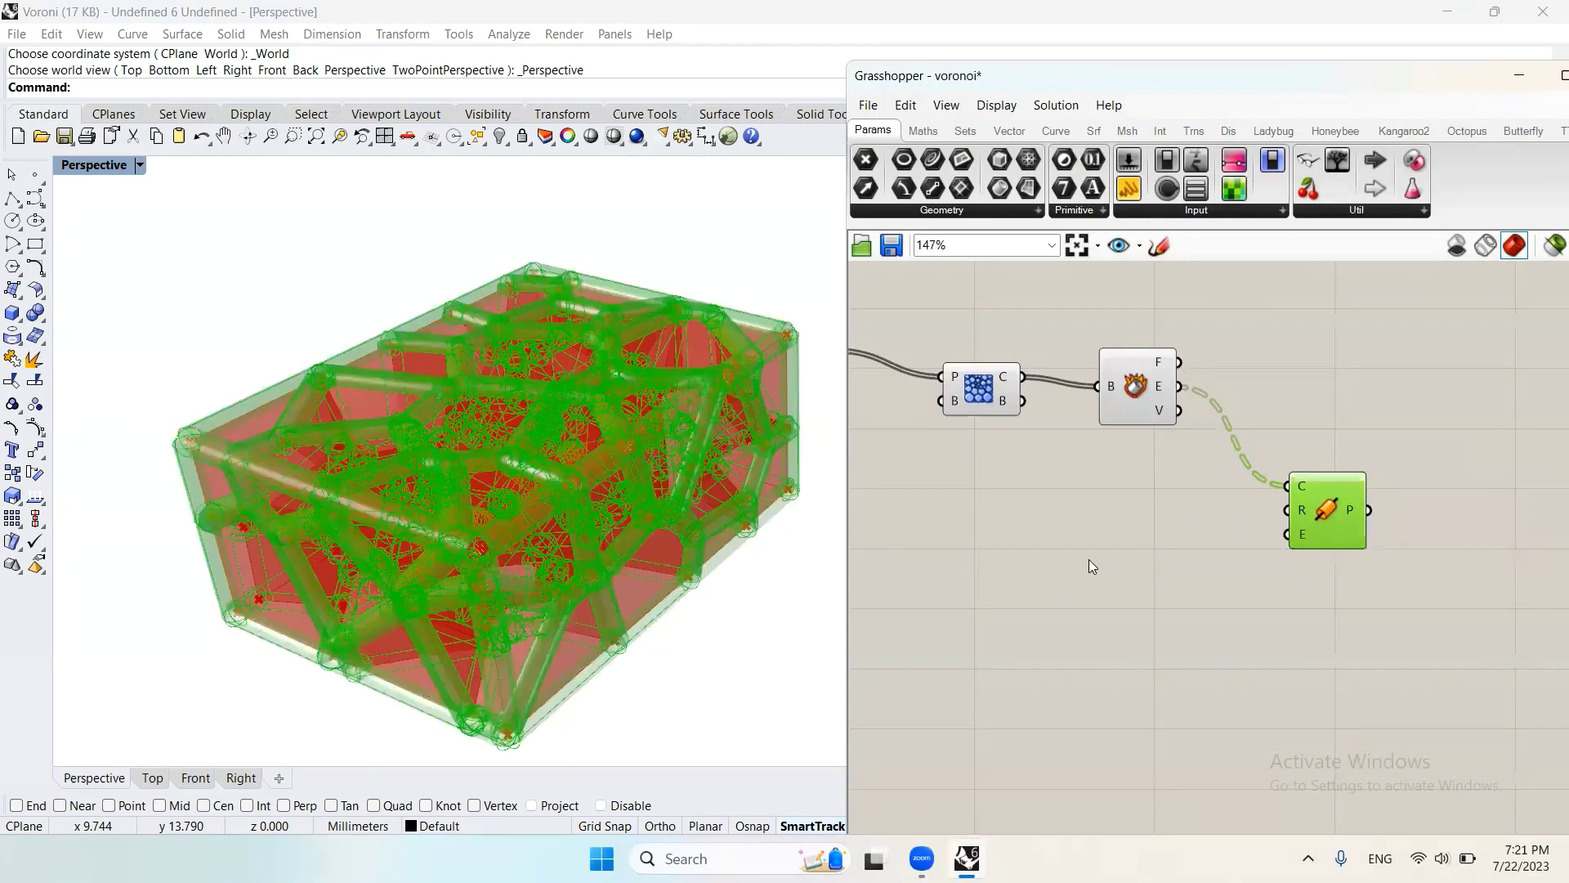
left_click(1089, 559)
Wire a Radius slider set to 0.2 into the Pipe's R input
double_click(1089, 559)
type("0.")
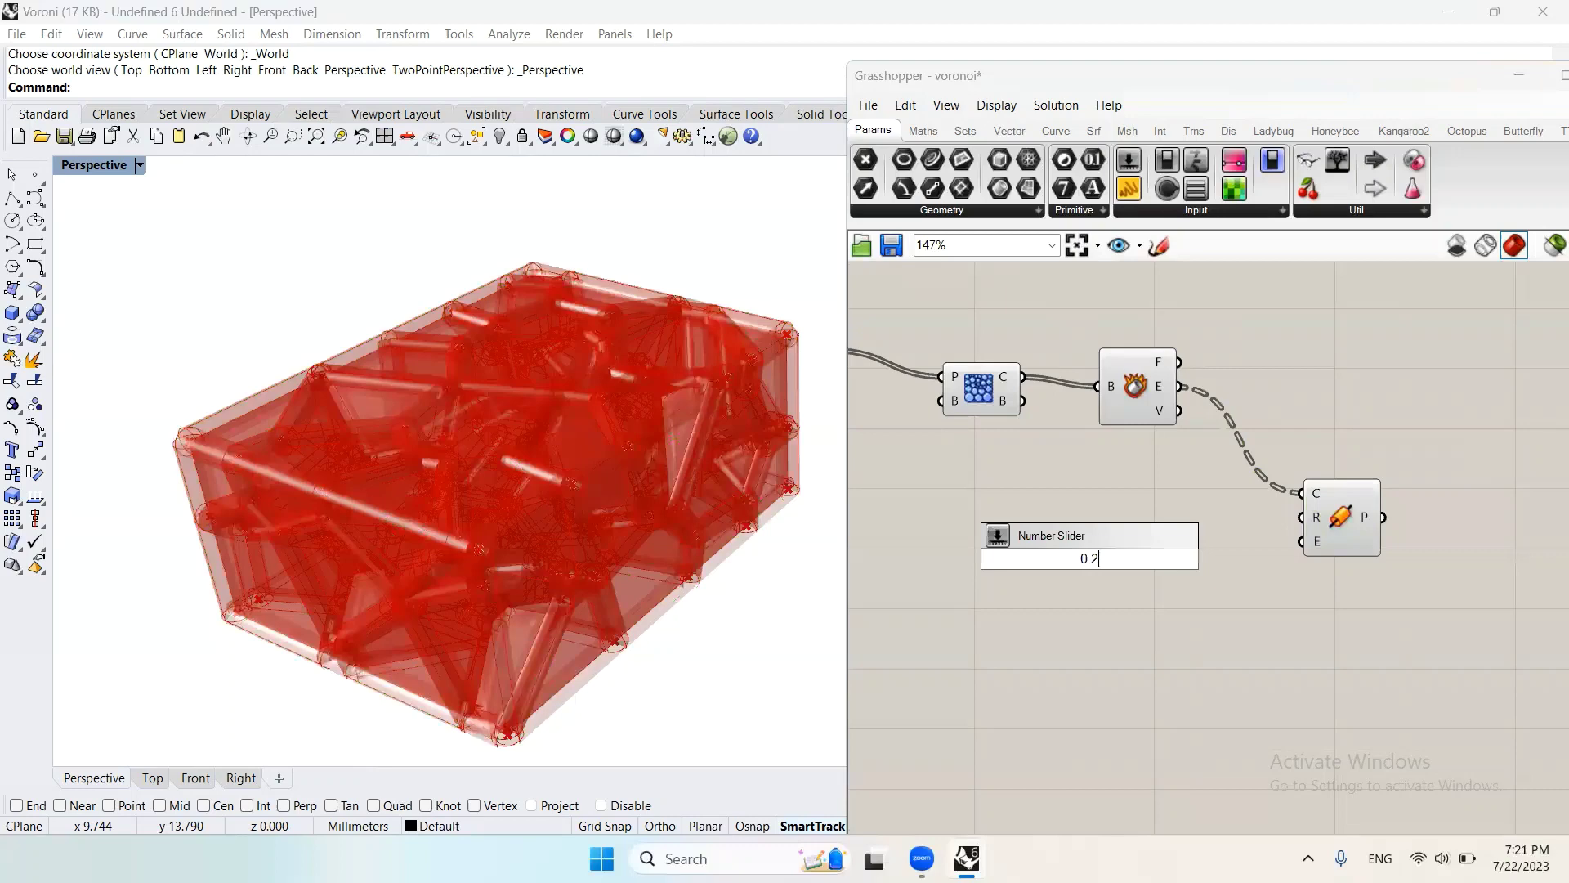
type("2")
key("Return")
left_click_drag(1190, 562, 1301, 517)
left_click_drag(1172, 559, 1103, 547)
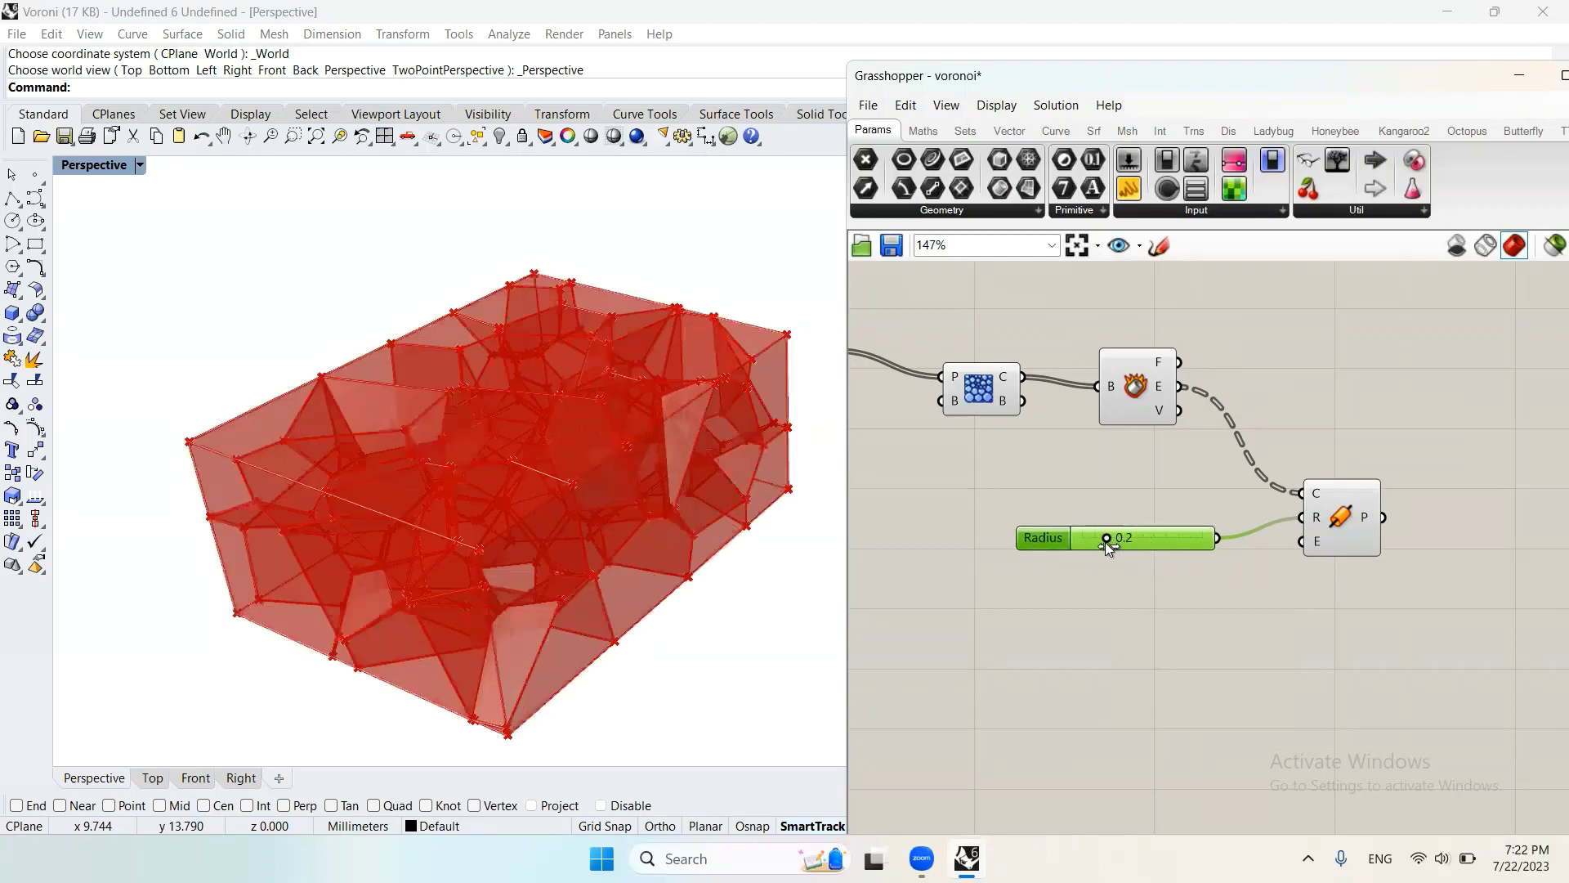
left_click(1198, 601)
left_click_drag(1165, 539, 1185, 519)
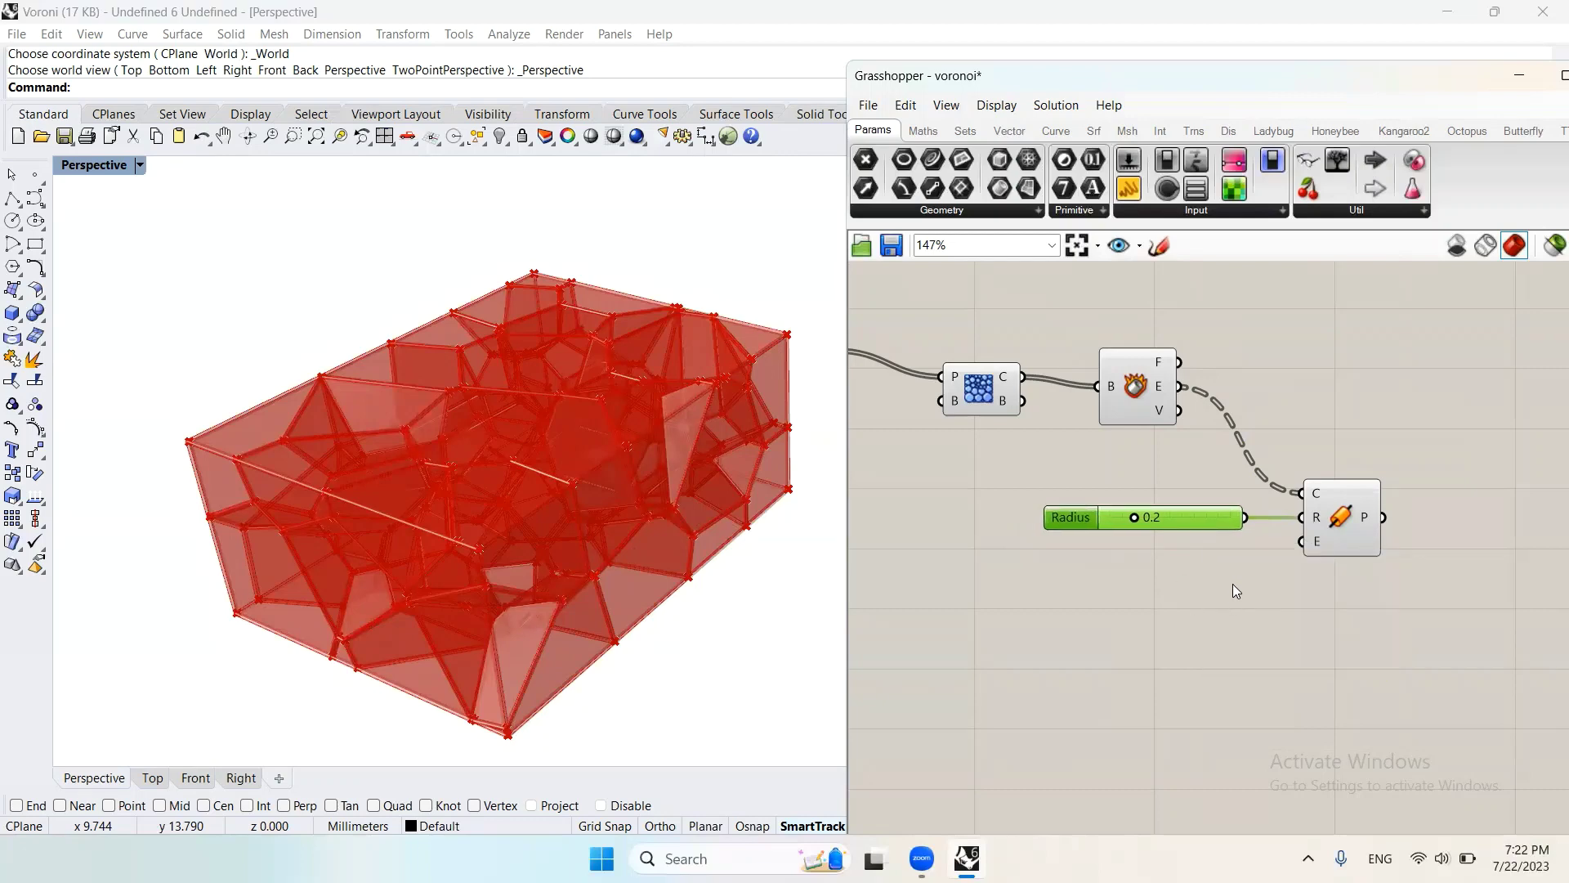
Place a Colour Swatch component on the canvas by searching 'colo'
double_click(1340, 391)
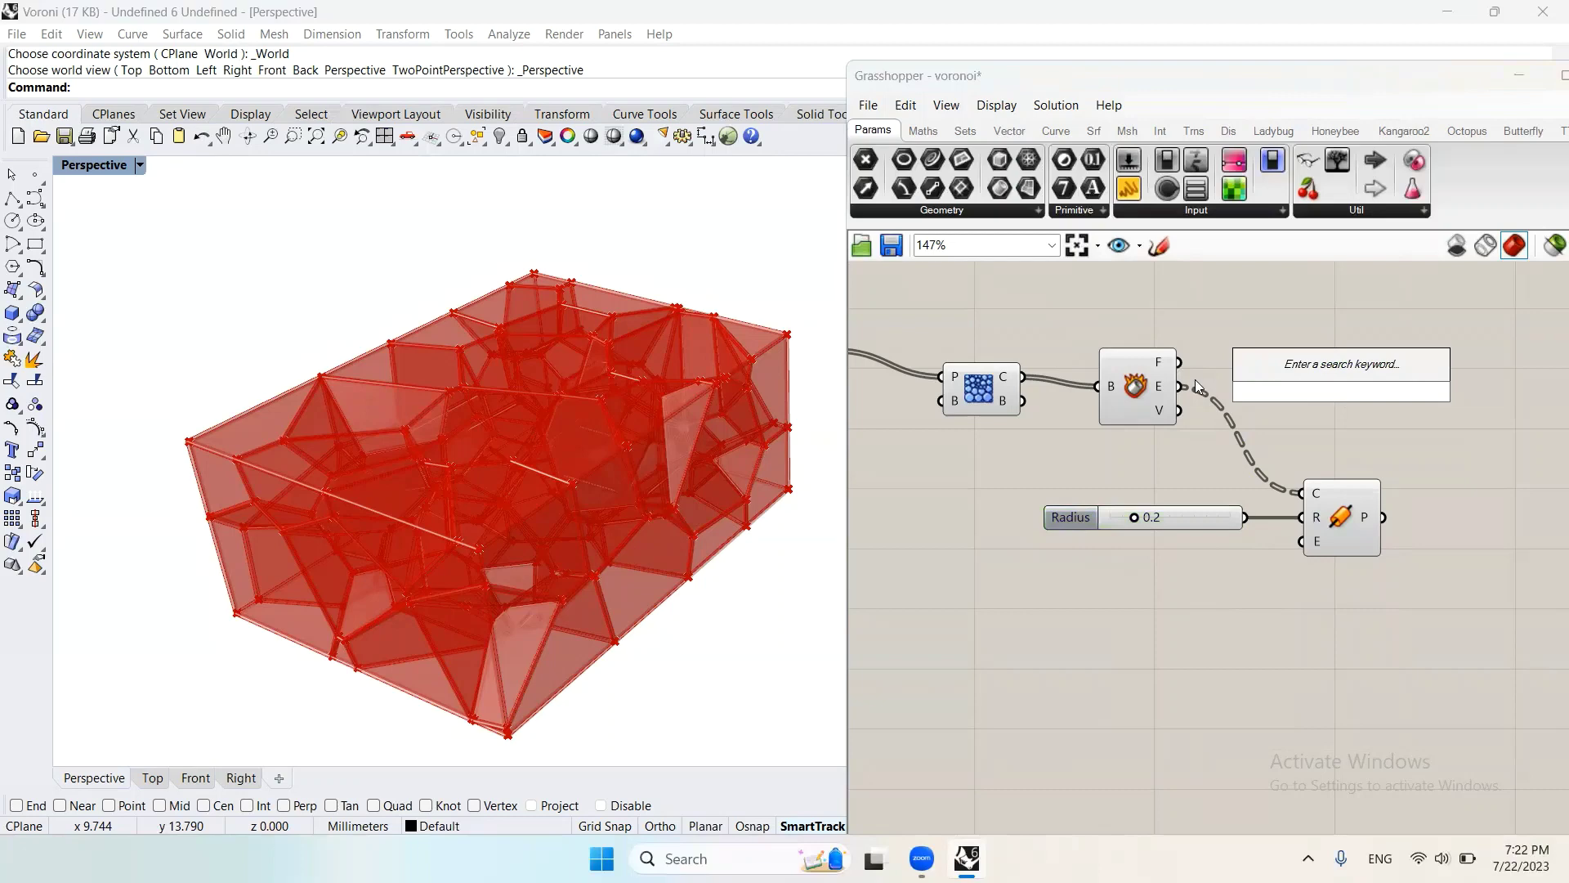
left_click(1141, 369)
scroll(1035, 515, "down", 2)
left_click(1321, 594)
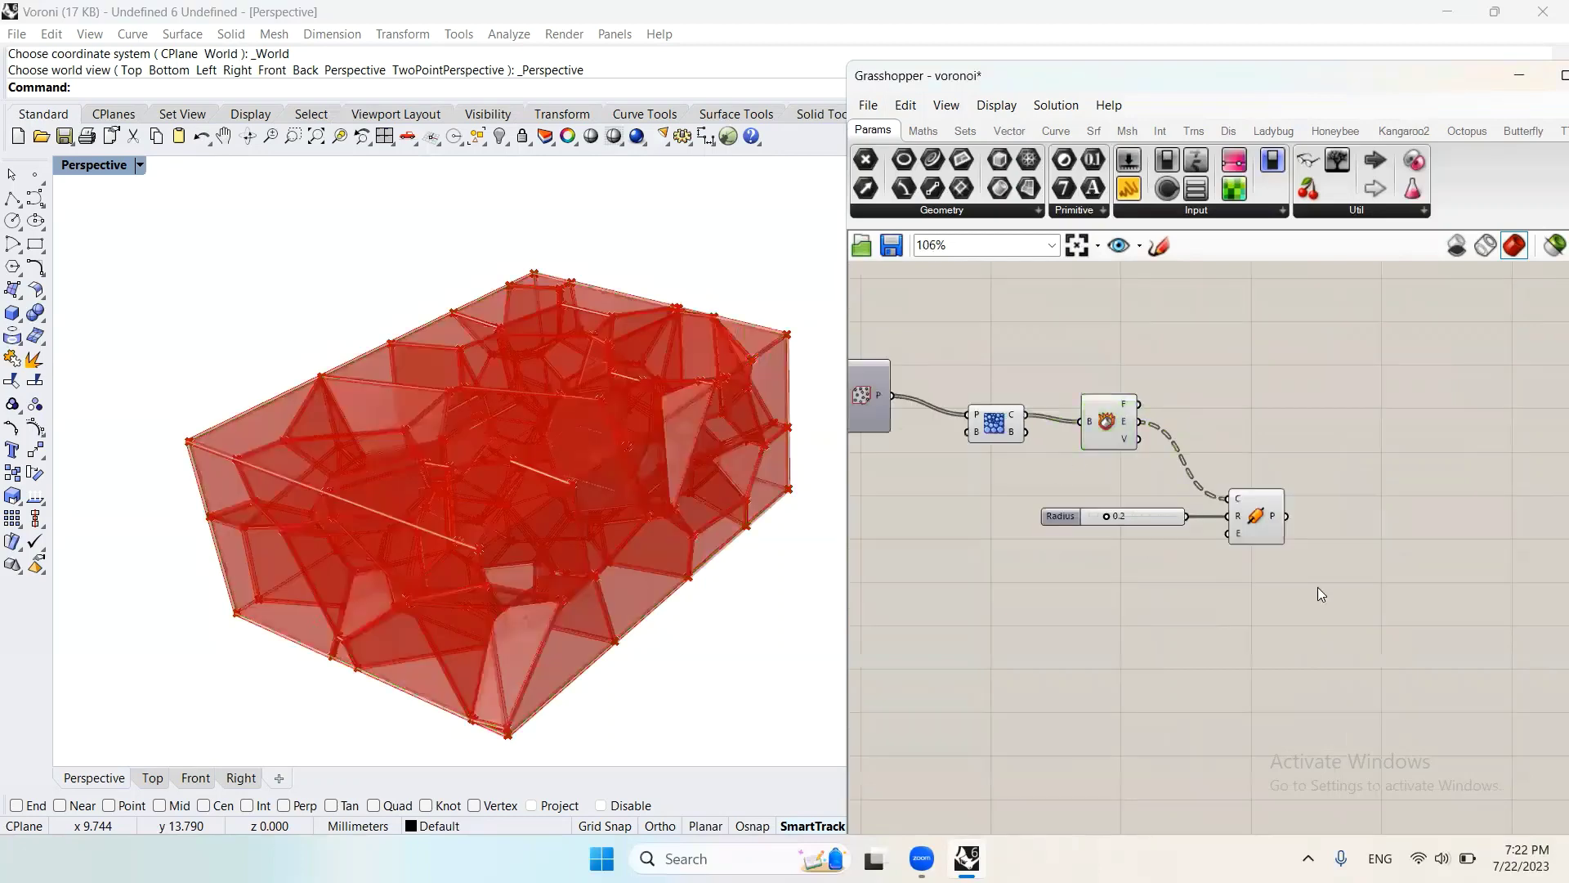
scroll(1361, 567, "up", 2)
double_click(1362, 566)
type("co")
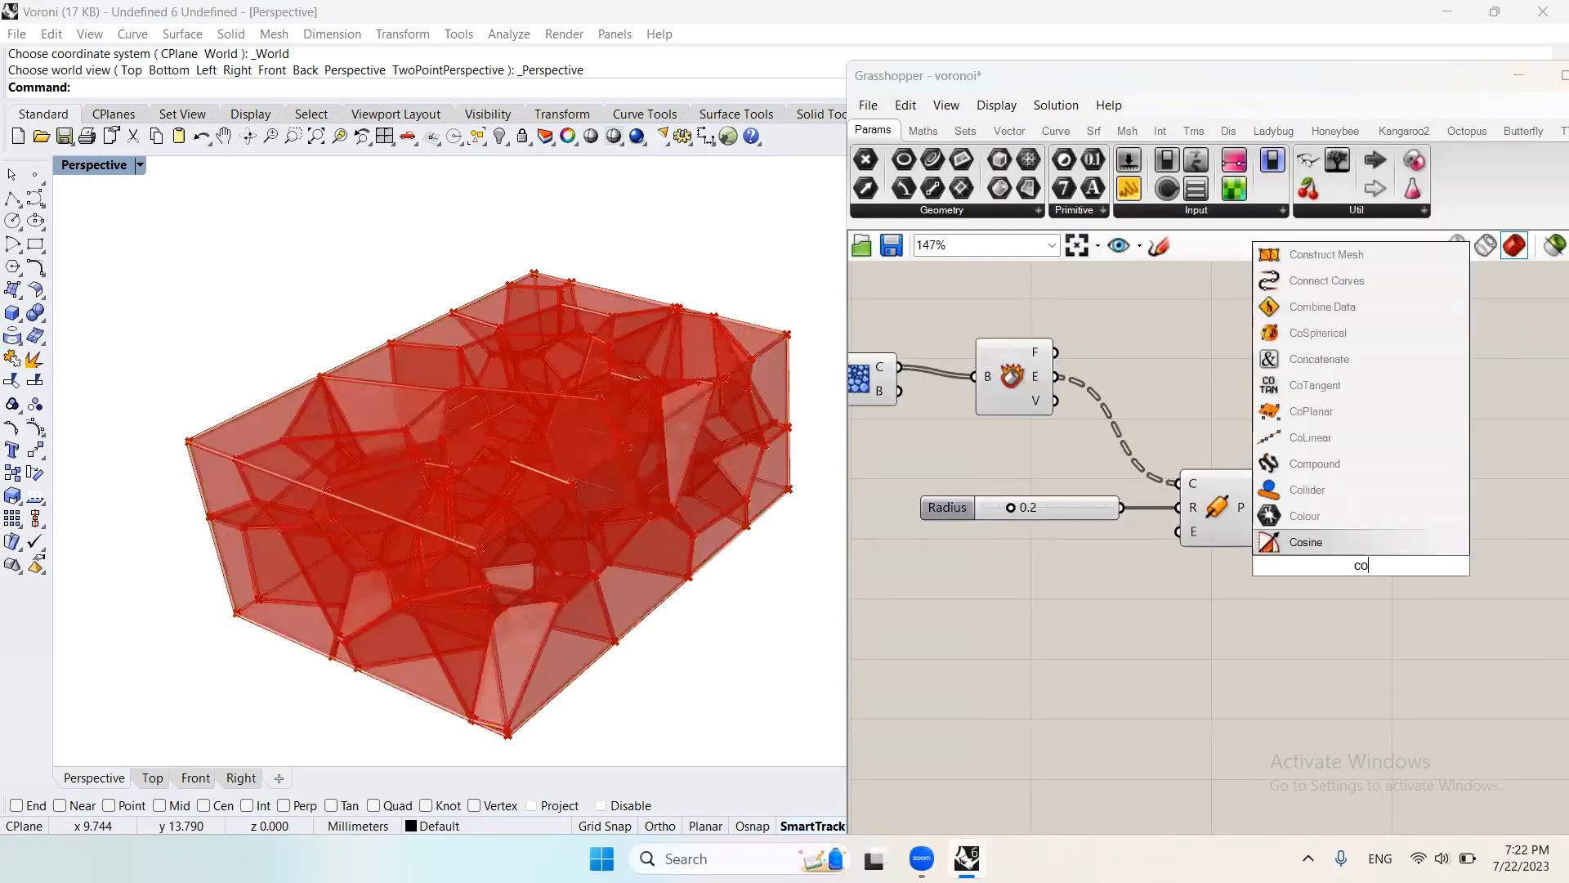
type("lo")
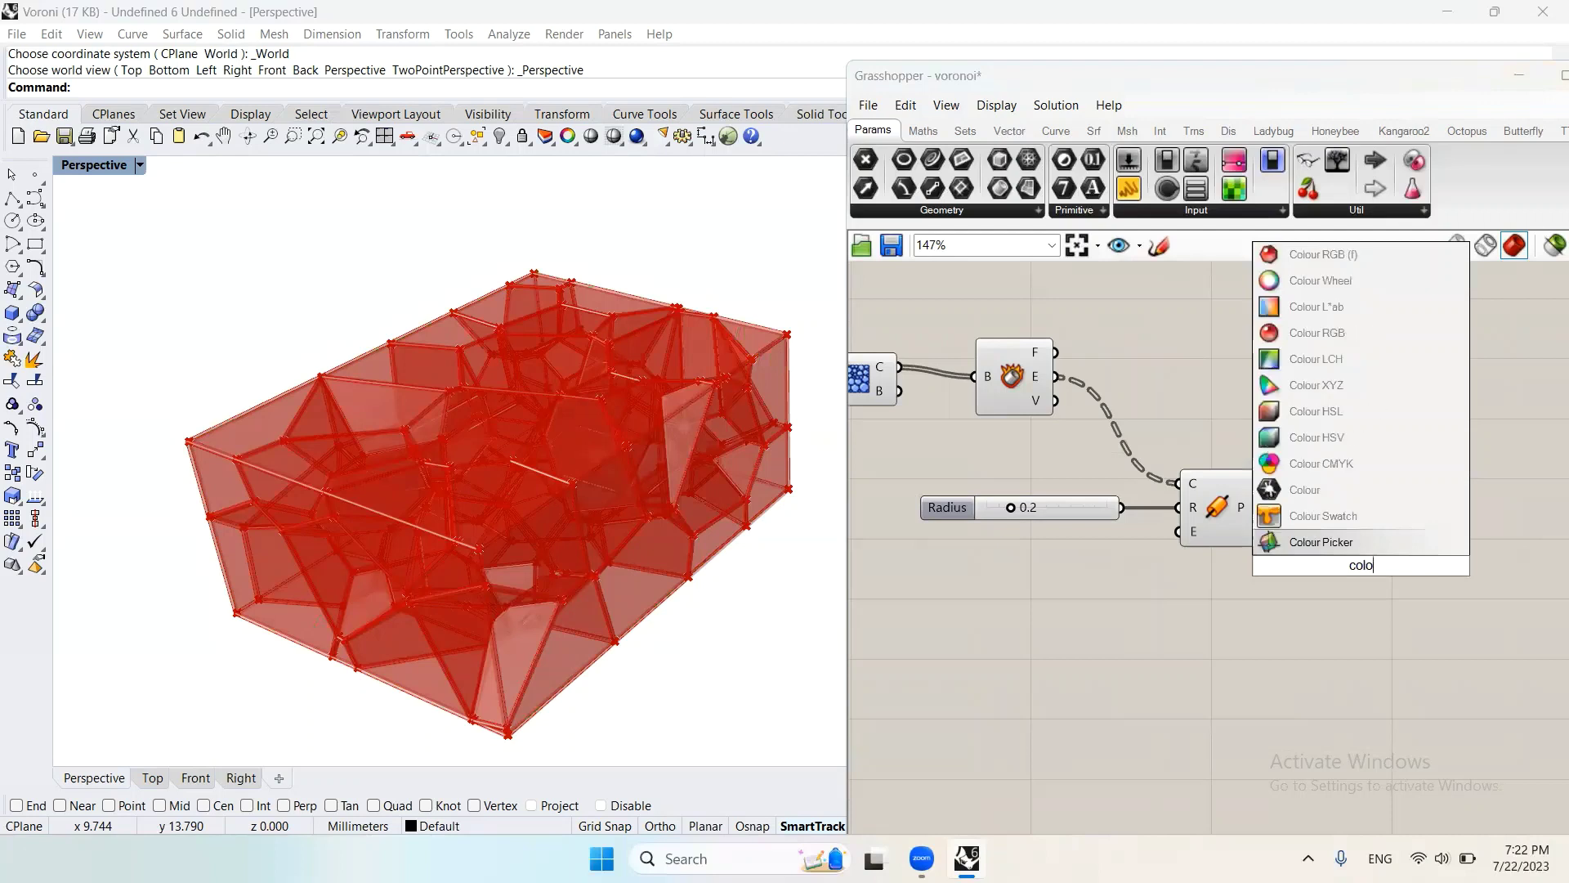
left_click(1364, 516)
Set the swatch's colour to a vivid bright pink
left_click(1379, 572)
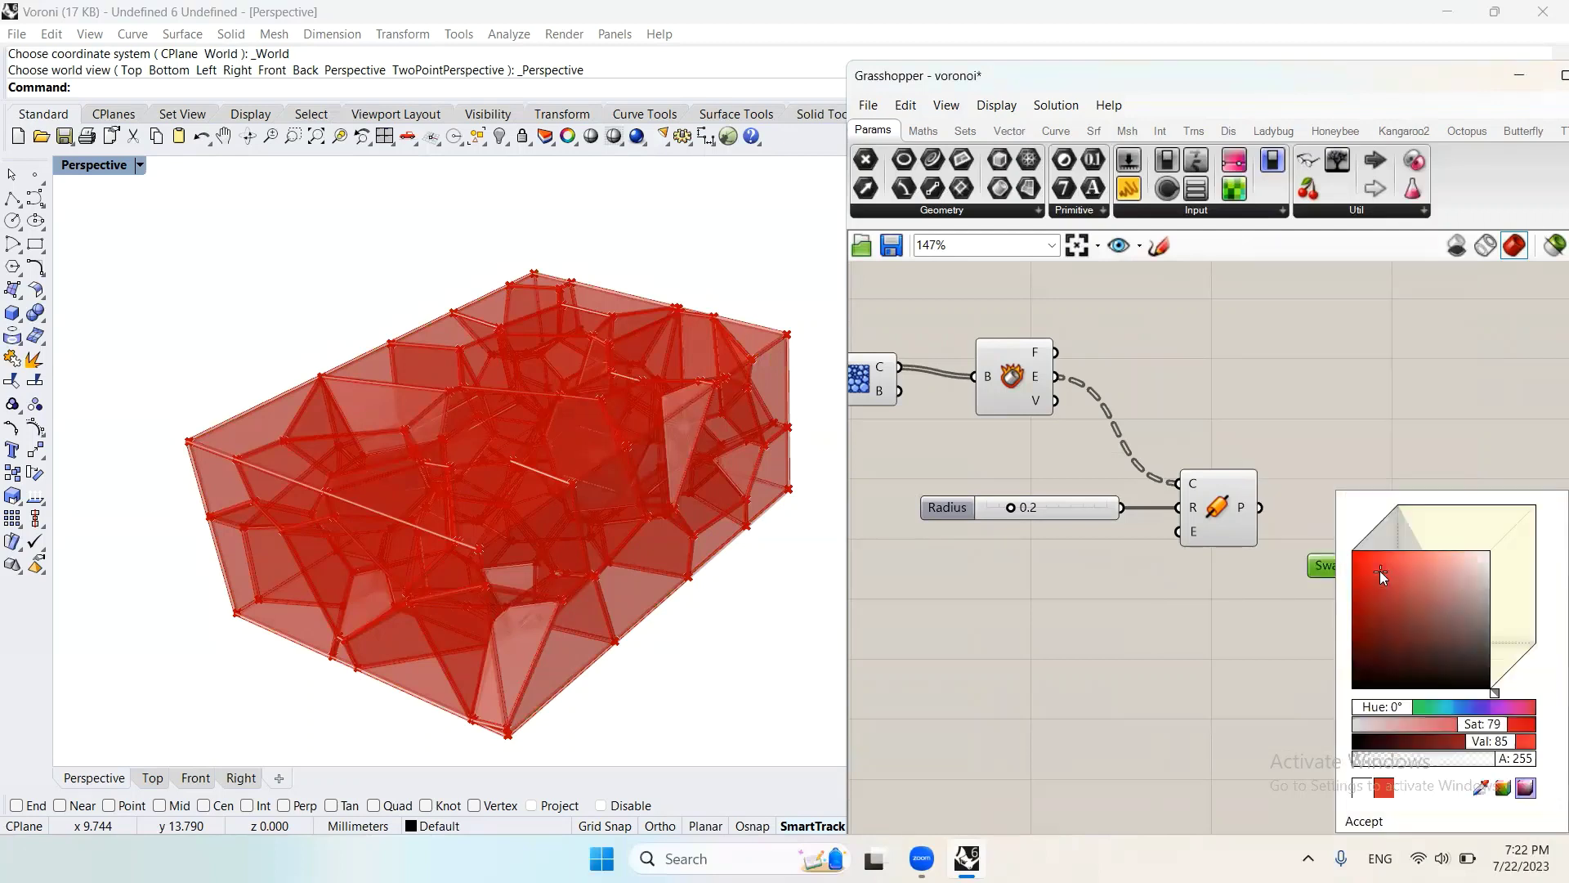
left_click_drag(1392, 707, 1512, 727)
left_click(1259, 689)
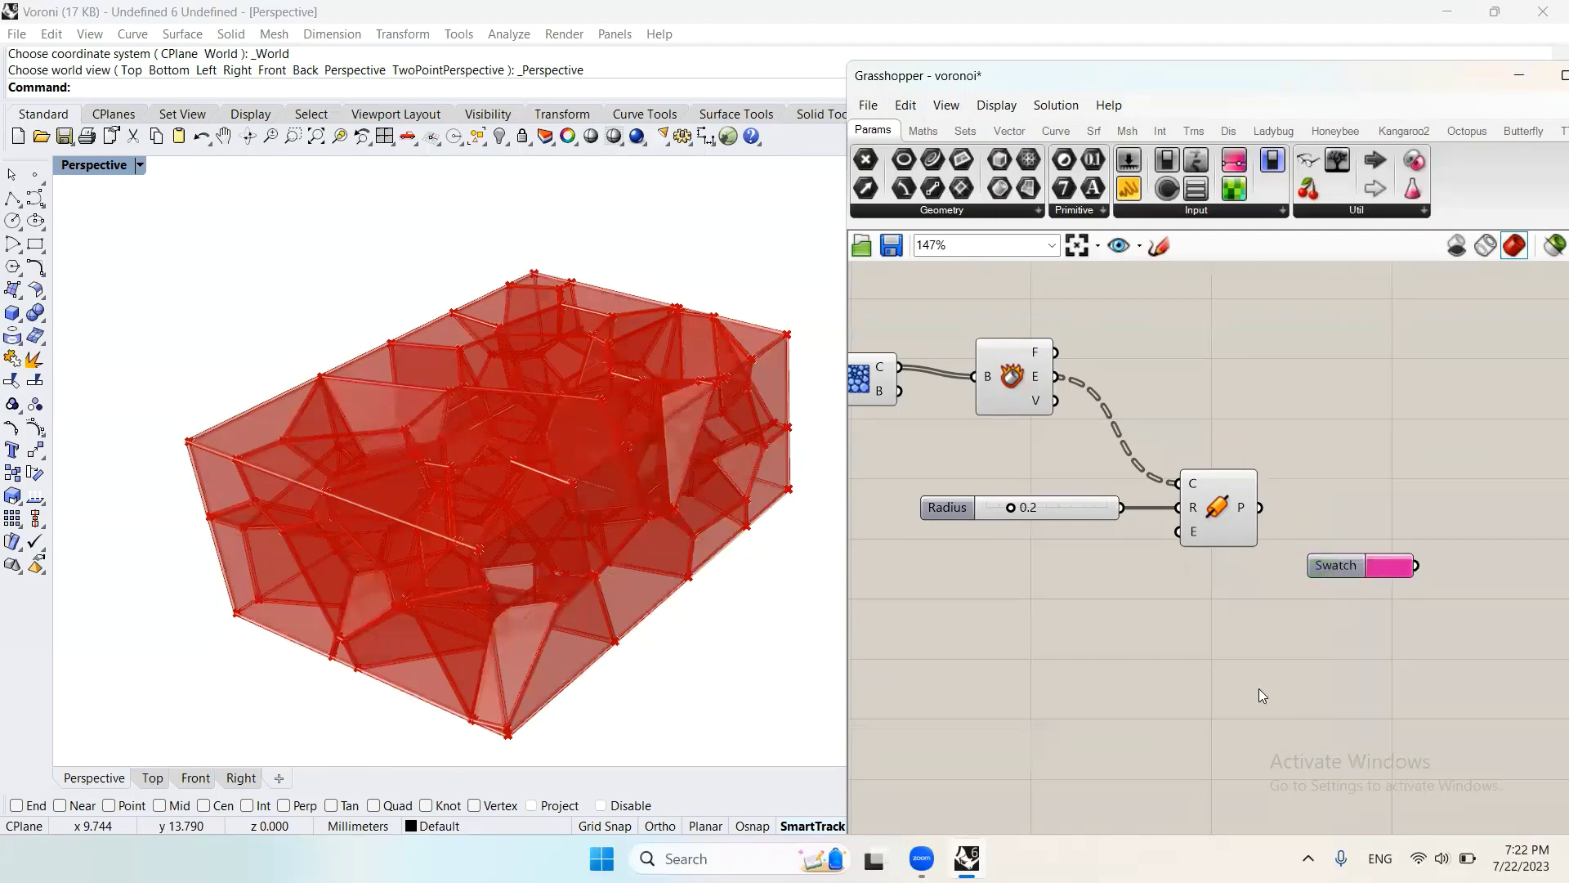
left_click(1382, 581)
scroll(1460, 715, "down", 2)
left_click_drag(1457, 709, 1505, 738)
left_click_drag(1482, 528, 1413, 512)
left_click(1273, 661)
Add a Custom Preview component via 'prev' and feed the Pipe output into its geometry input
left_click_drag(1313, 582, 1264, 603)
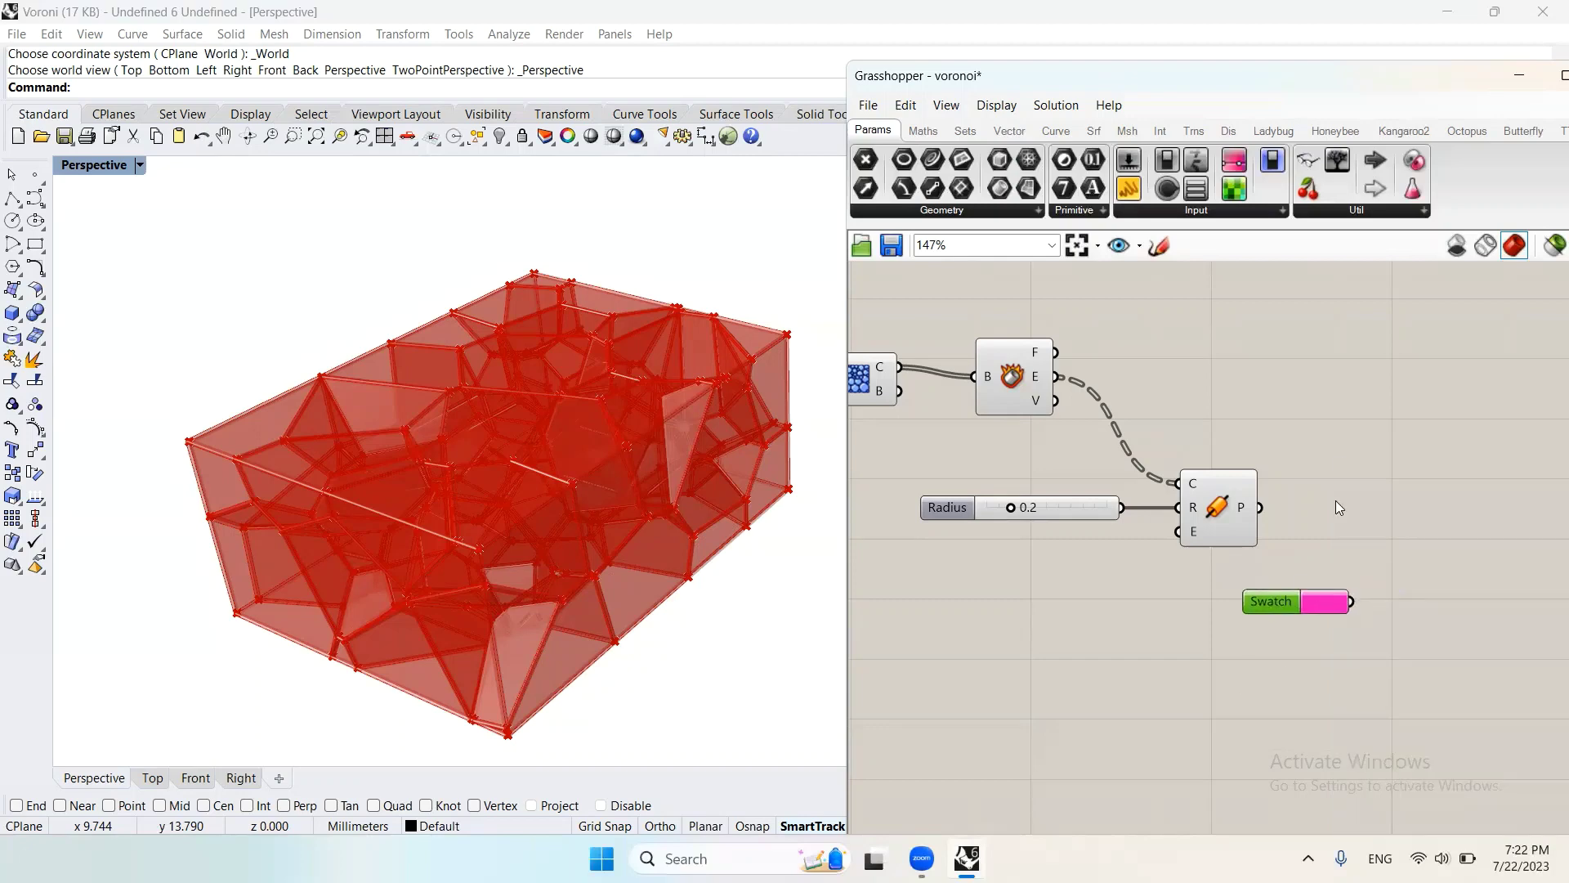
double_click(1341, 462)
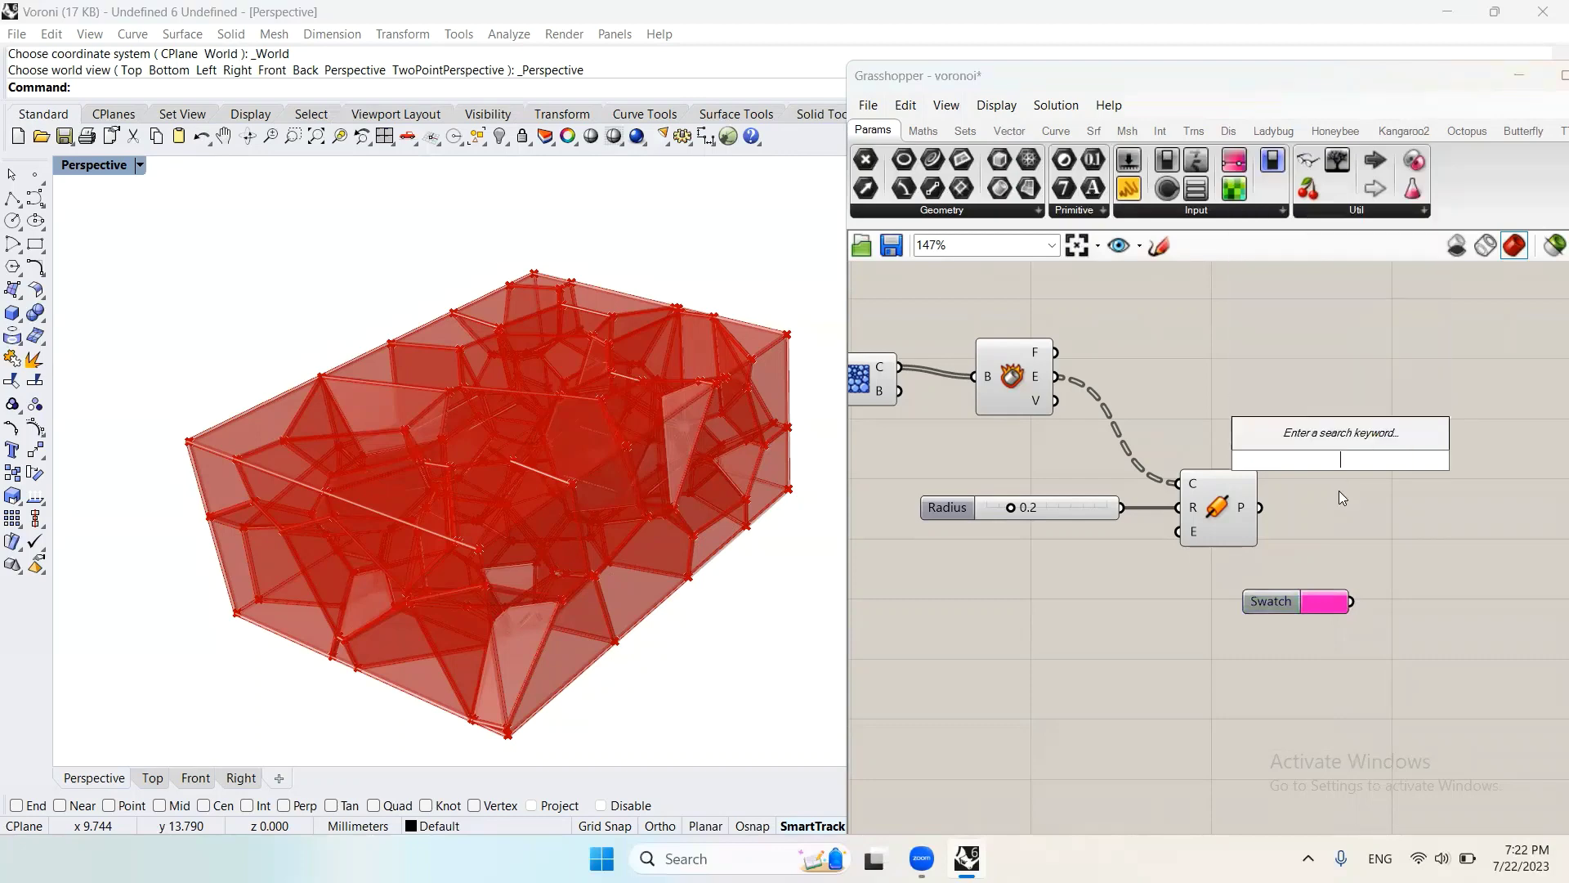
type("prev")
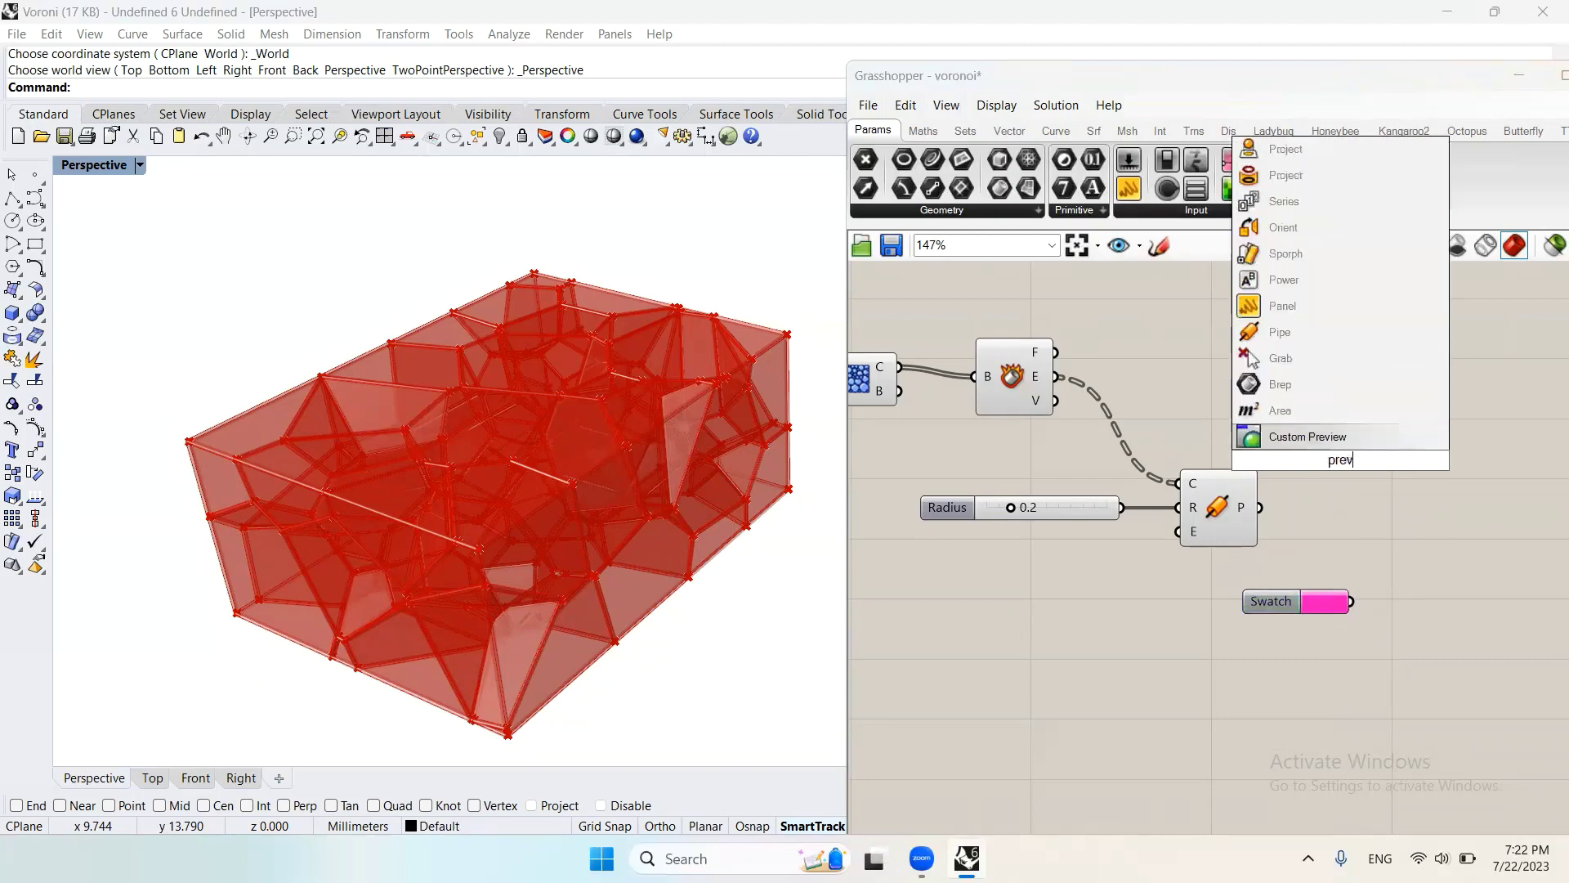
left_click(1307, 436)
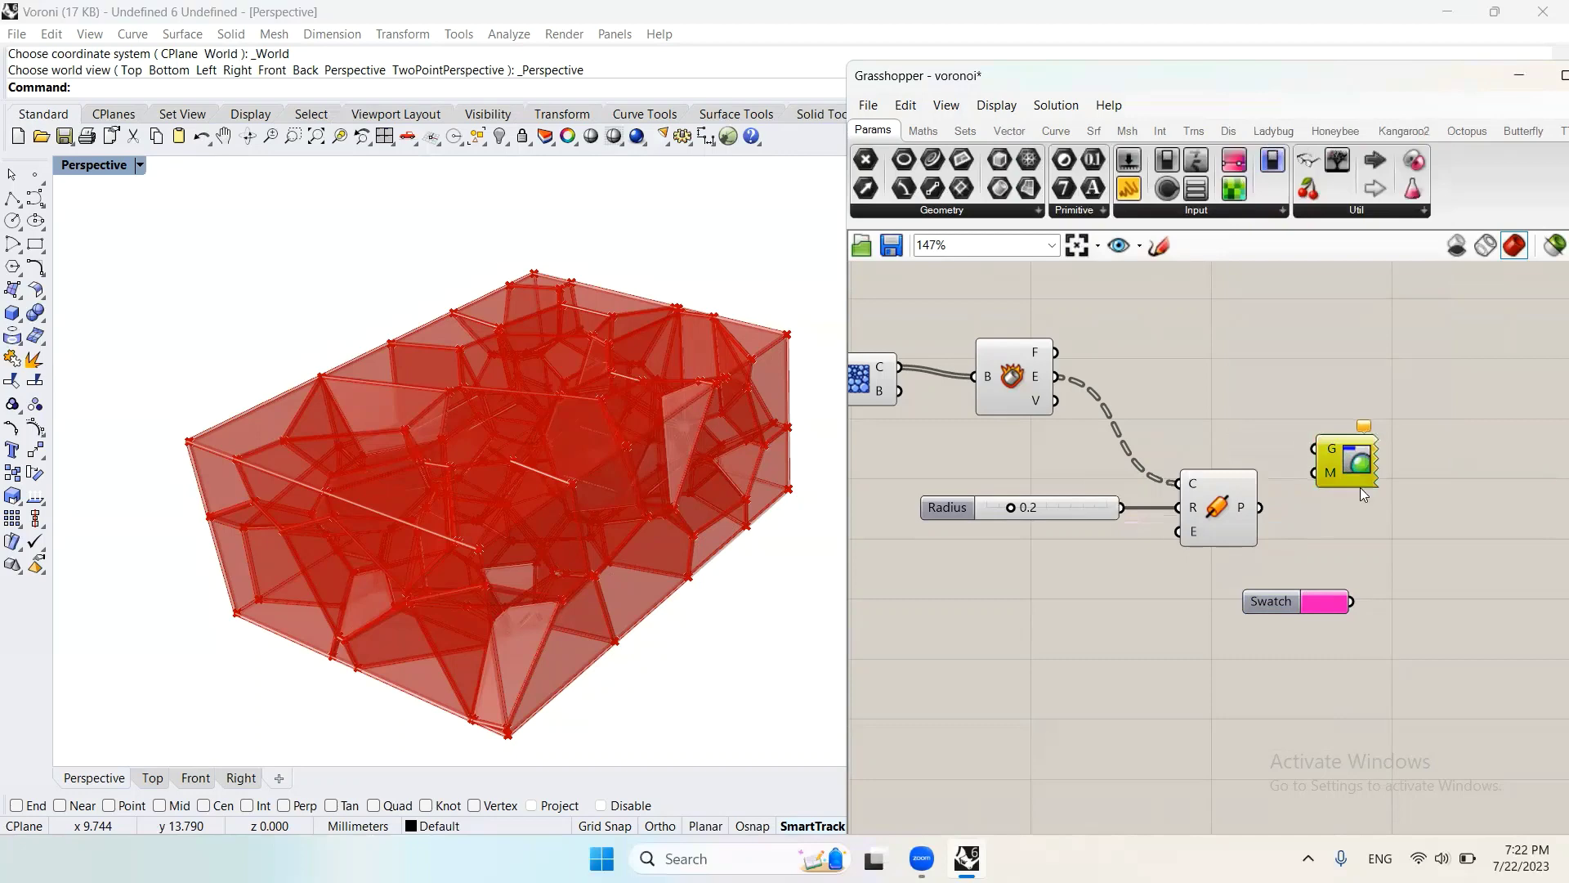
left_click_drag(1360, 482, 1376, 541)
left_click_drag(1260, 508, 1337, 509)
Hook the pink Swatch to the preview colour and select the Radius slider and Pipe components
left_click_drag(1316, 605, 1335, 533)
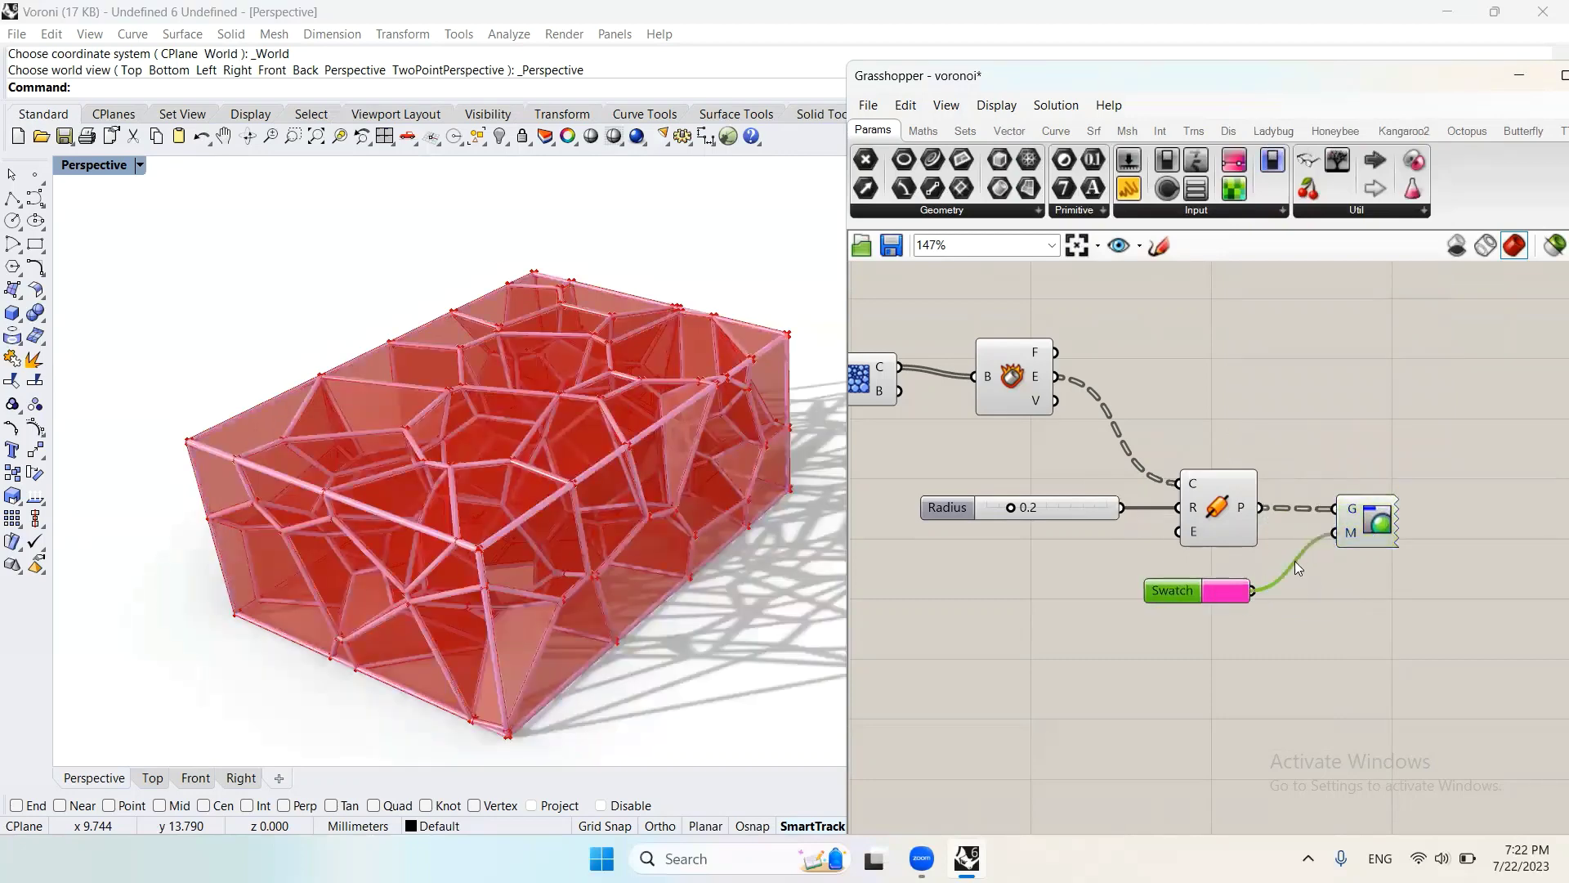
scroll(1342, 564, "down", 2)
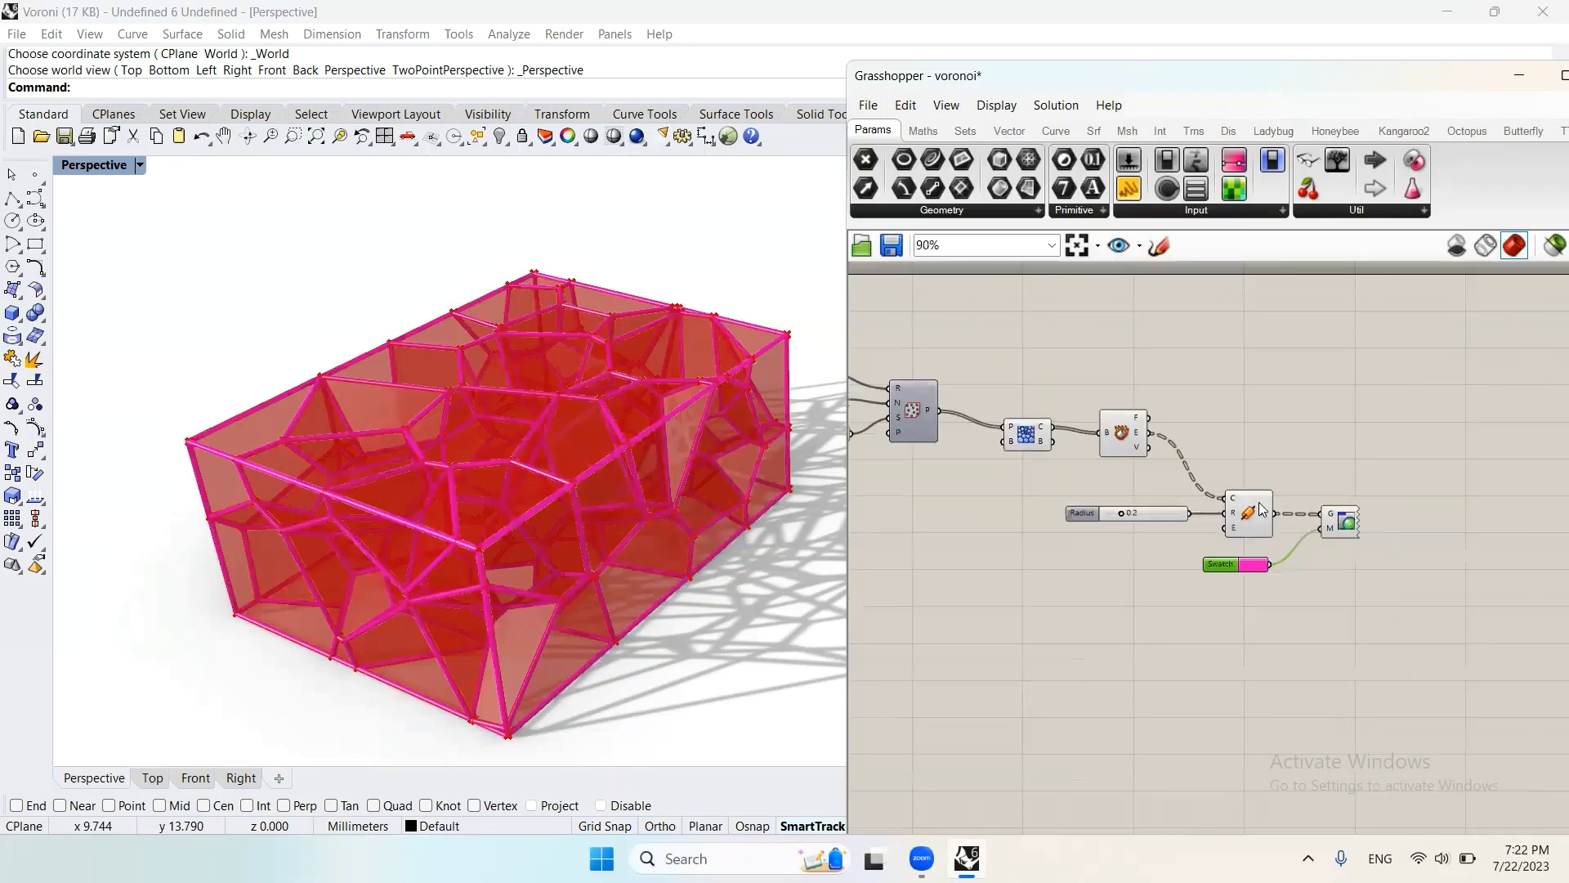
scroll(1300, 452, "up", 2)
left_click_drag(1299, 452, 919, 556)
Turn preview off for the selected Radius slider and Pipe components
right_click(1291, 374)
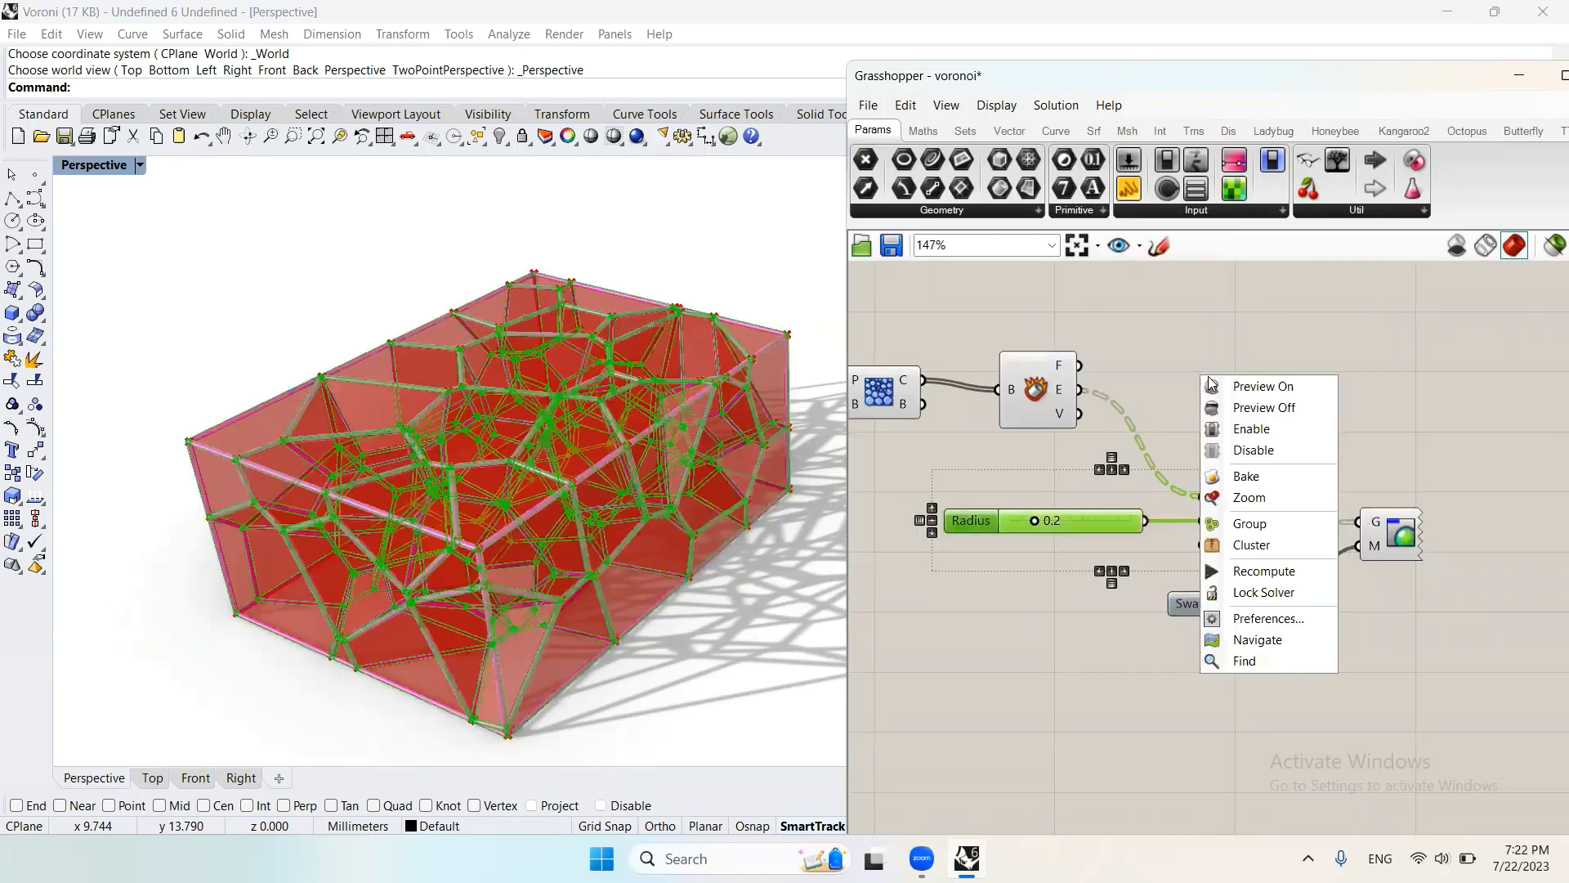
left_click(1314, 403)
left_click(1031, 409)
right_click(1176, 333)
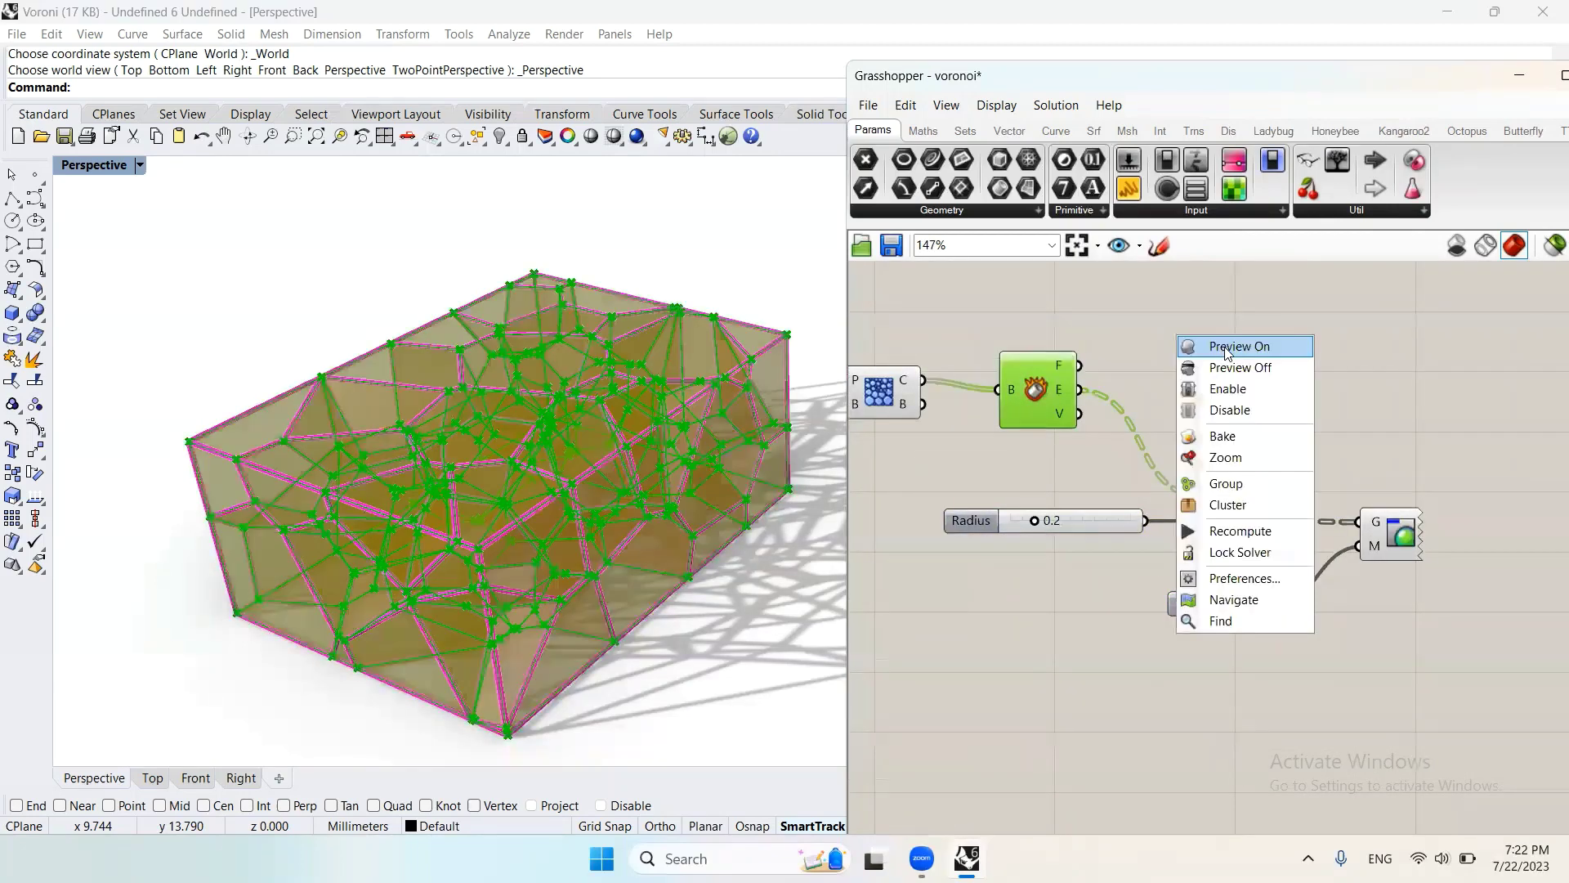
scroll(1166, 384, "down", 2)
scroll(1203, 458, "down", 3)
Window-select the upstream Voronoi and Deconstruct Brep components and turn their preview off
left_click_drag(1202, 490, 964, 346)
right_click(1178, 298)
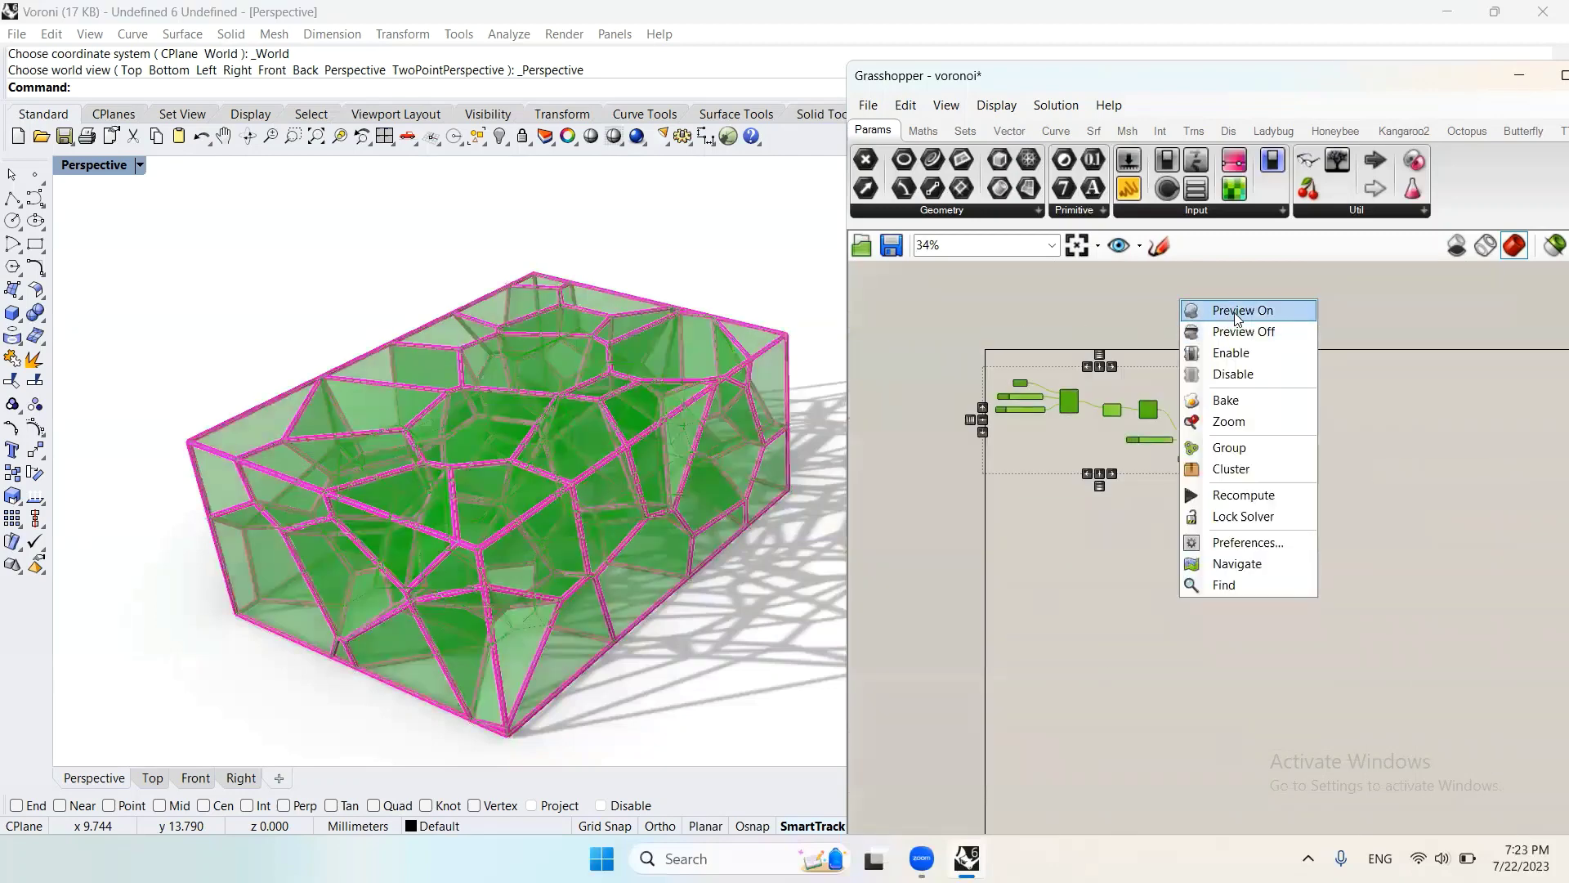
left_click(1234, 333)
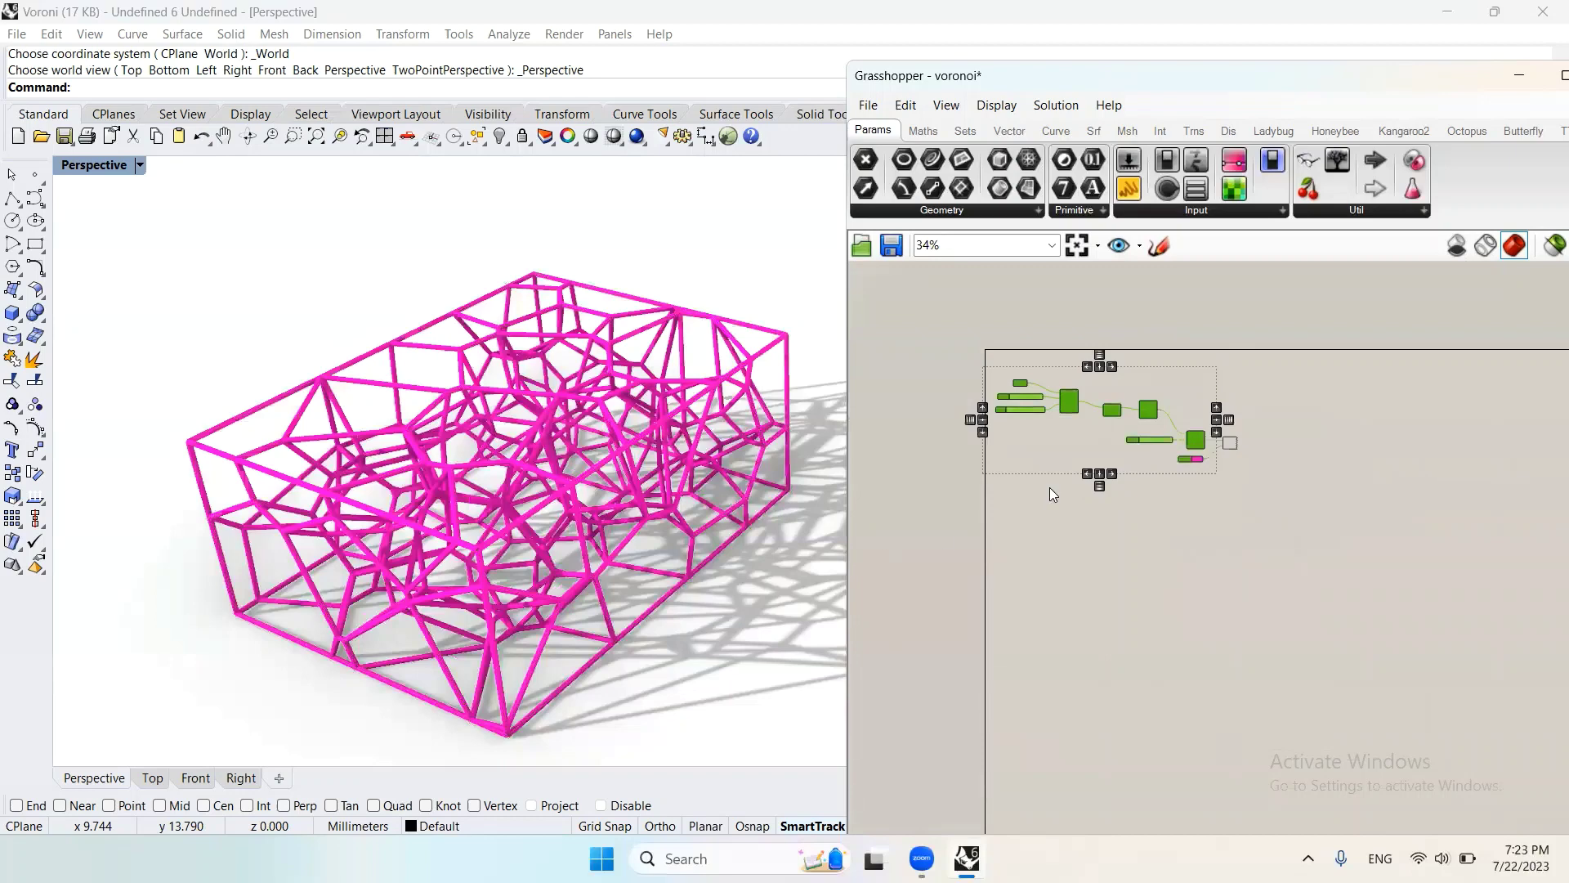
left_click(1142, 553)
scroll(1201, 449, "up", 5)
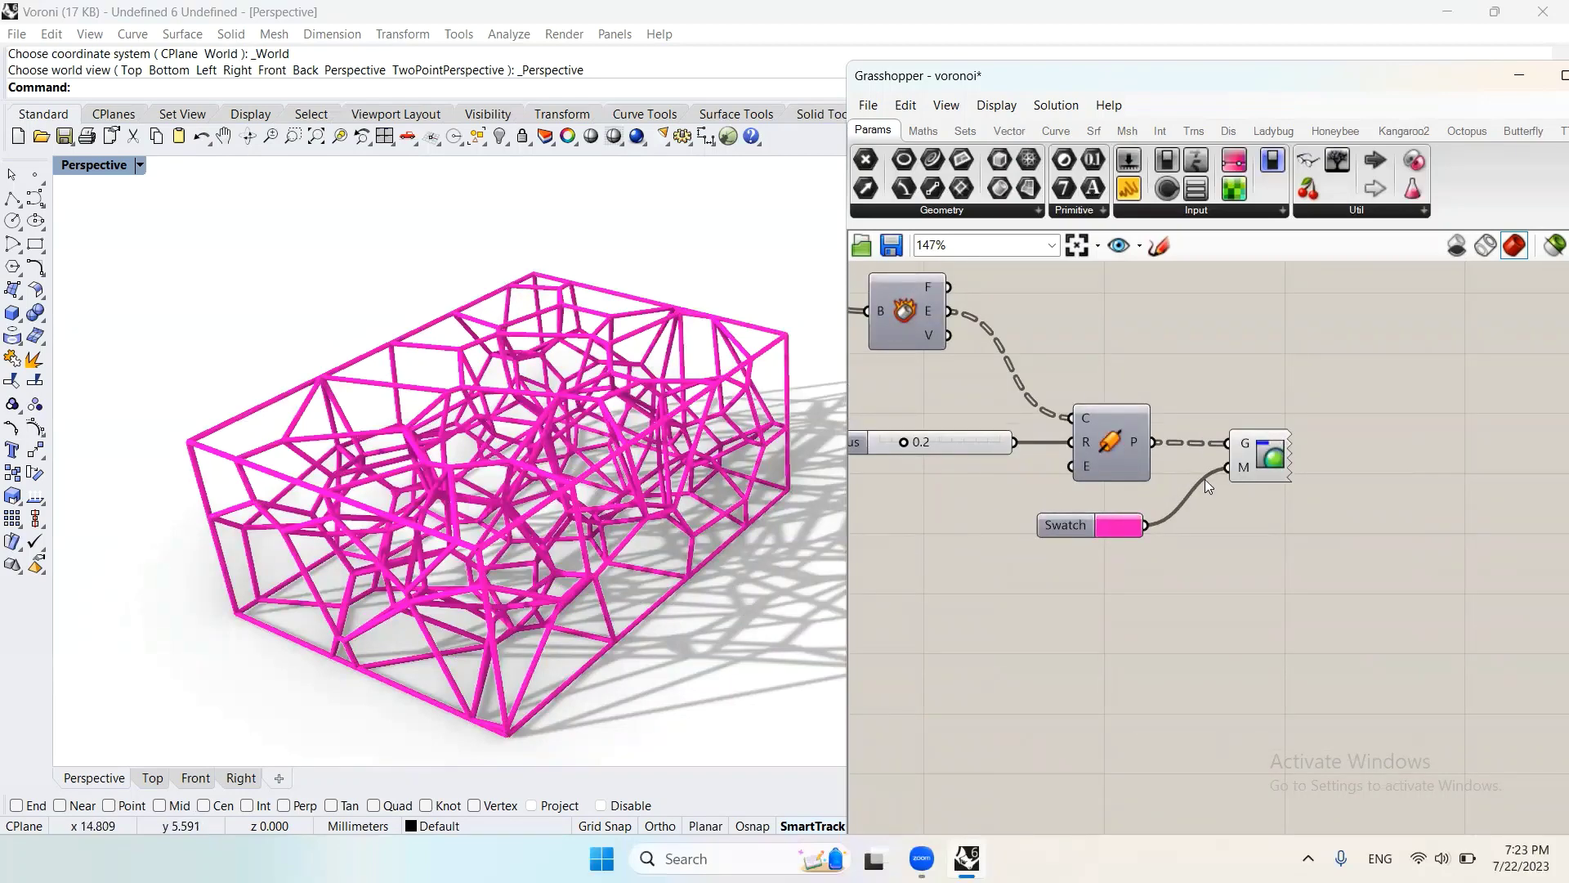
scroll(1169, 517, "down", 2)
scroll(1209, 426, "up", 2)
Duplicate the Swatch and Custom Preview pair and feed the Voronoi cell faces into the copy
scroll(1257, 458, "down", 1)
left_click_drag(1279, 549, 1189, 448)
left_click_drag(1122, 613, 1087, 550)
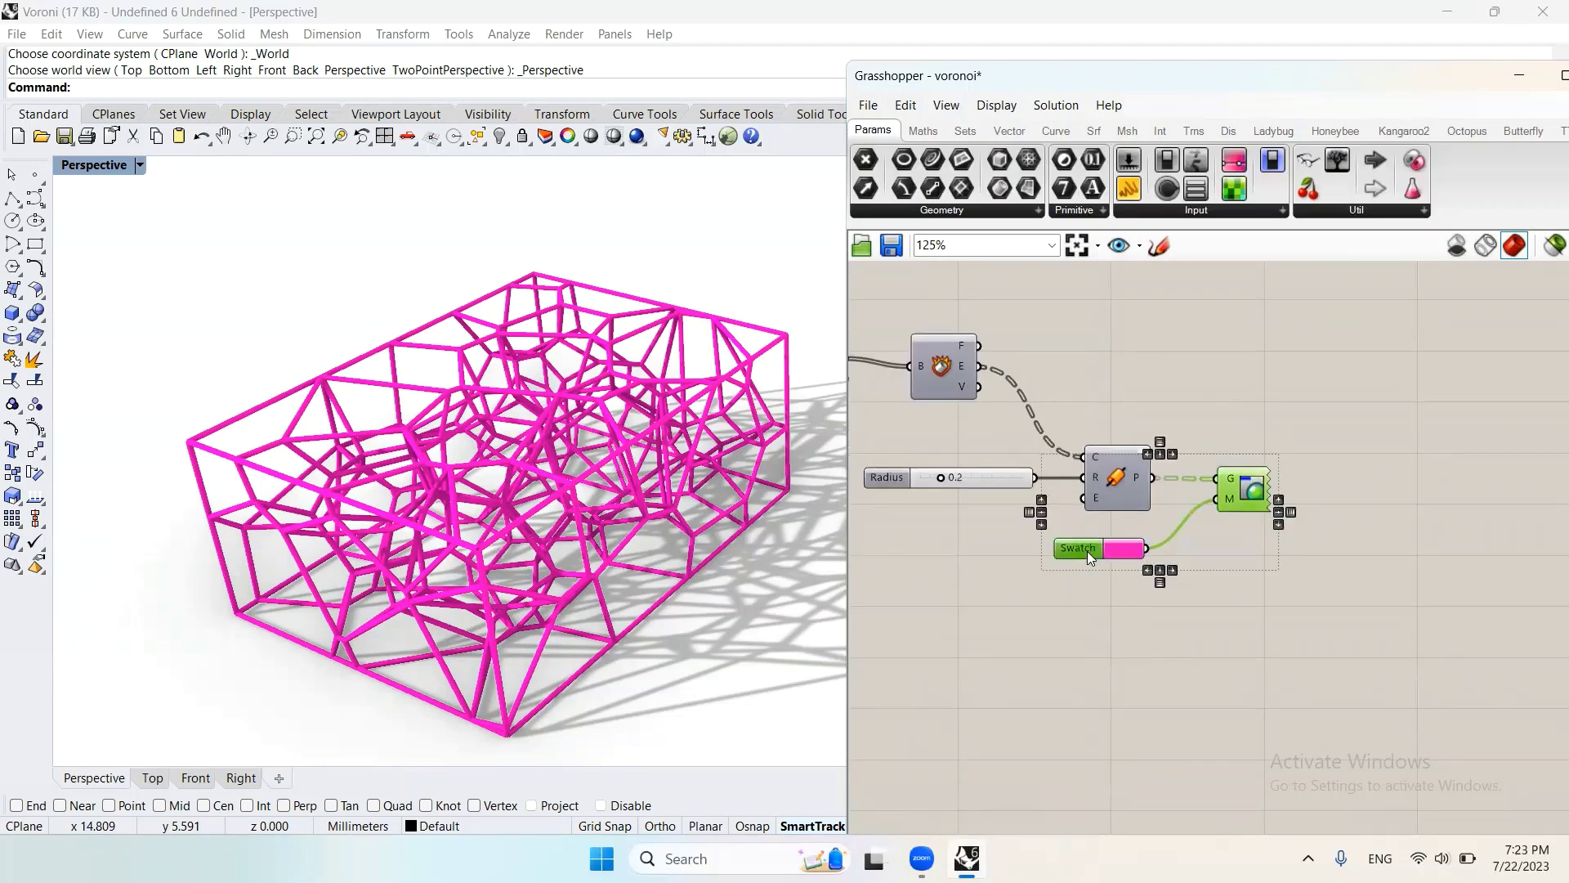
left_click_drag(1254, 484, 1253, 307, "alt")
left_click_drag(980, 345, 1214, 301)
left_click(1131, 372)
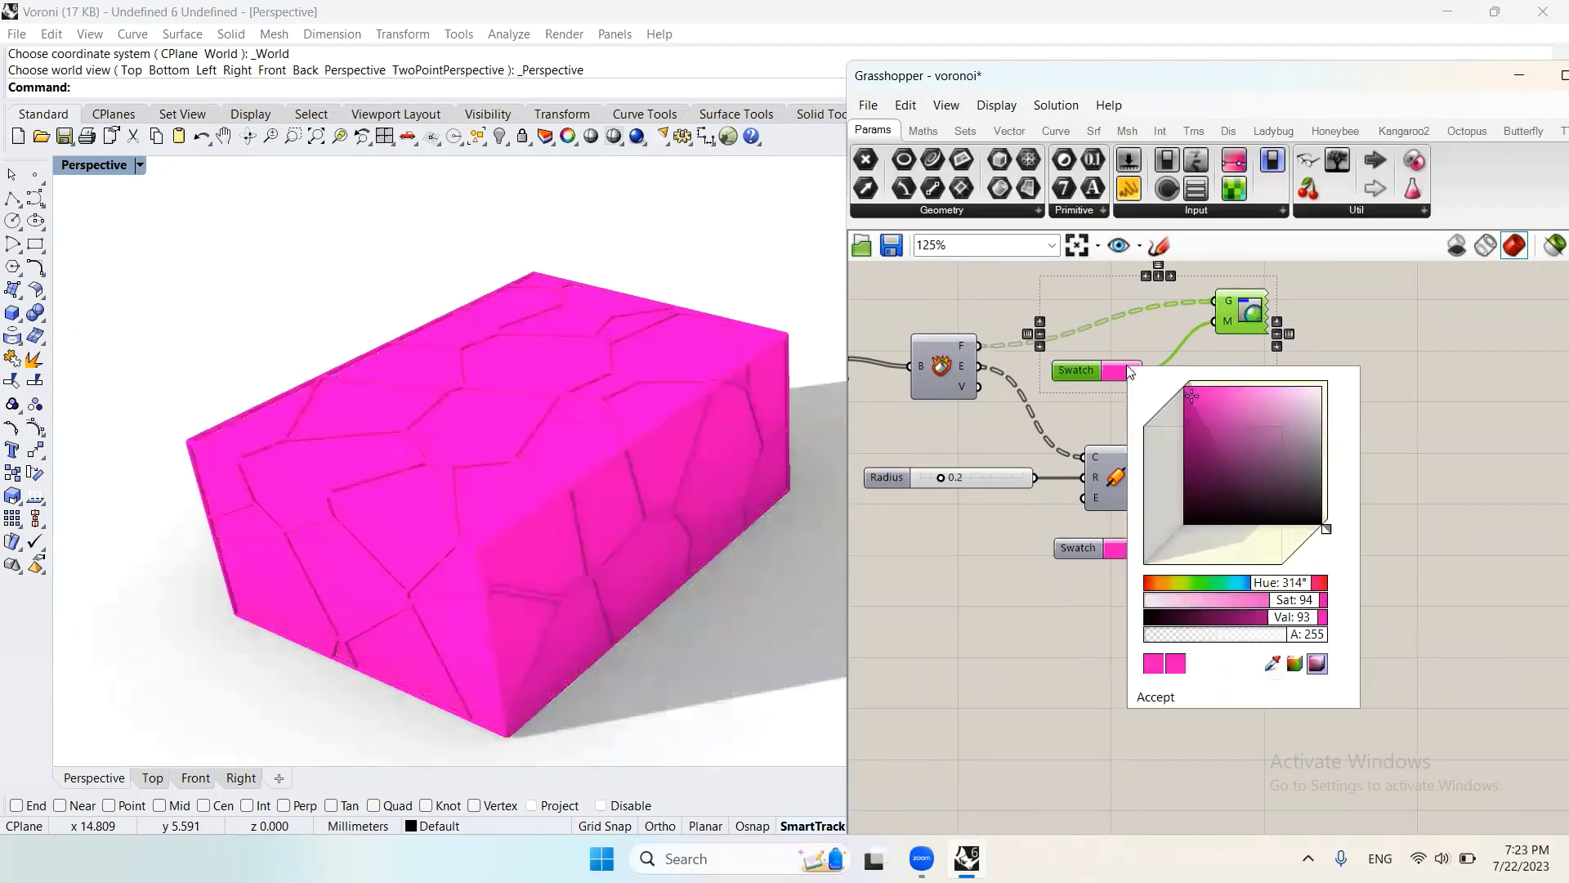